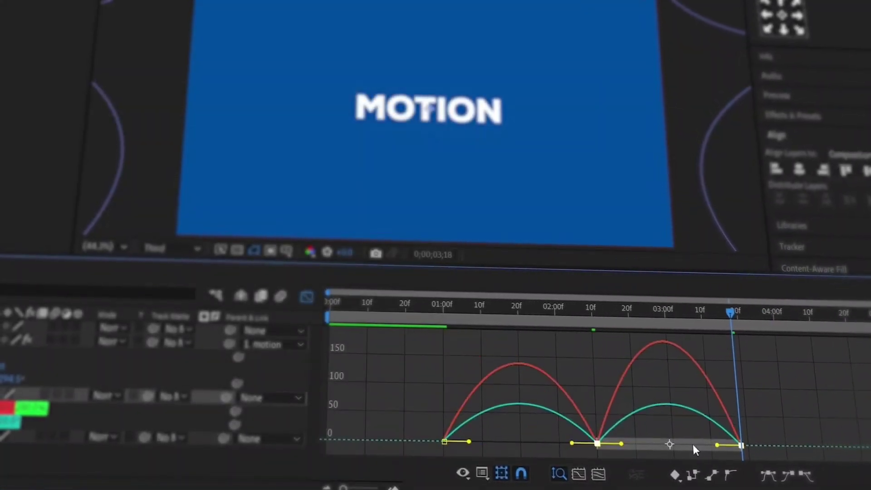
Sharpen the two rounded bounce arcs into steep speed-graph spikes by increasing keyframe influence
drag(717, 444, 677, 442)
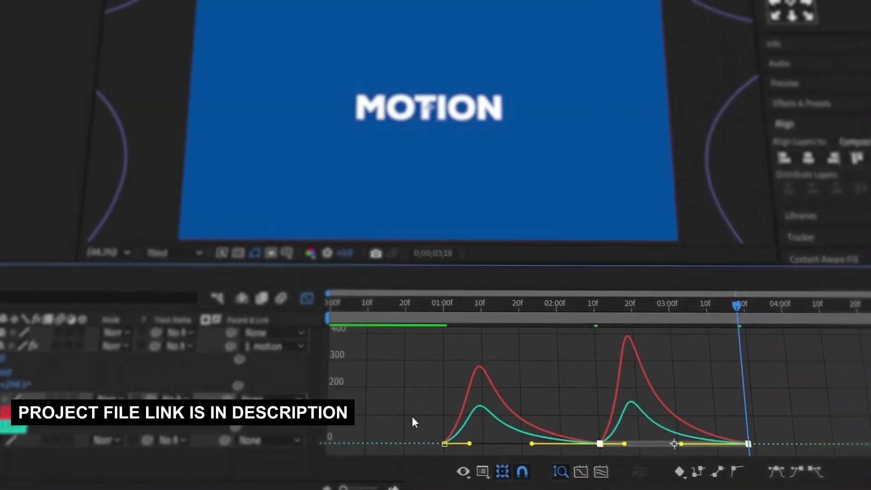
drag(413, 356, 616, 453)
drag(482, 439, 505, 447)
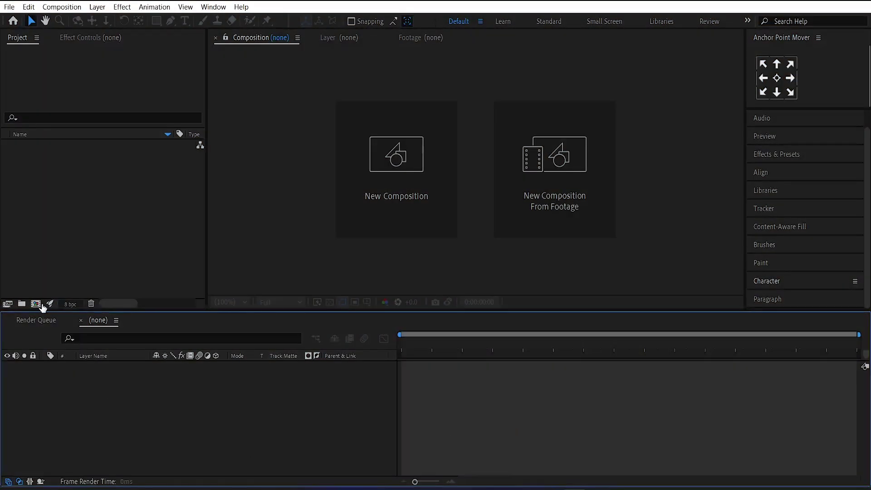
Create a 1920x1080, 29.97 fps composition named 'maine comp'
click(40, 304)
text(ma)
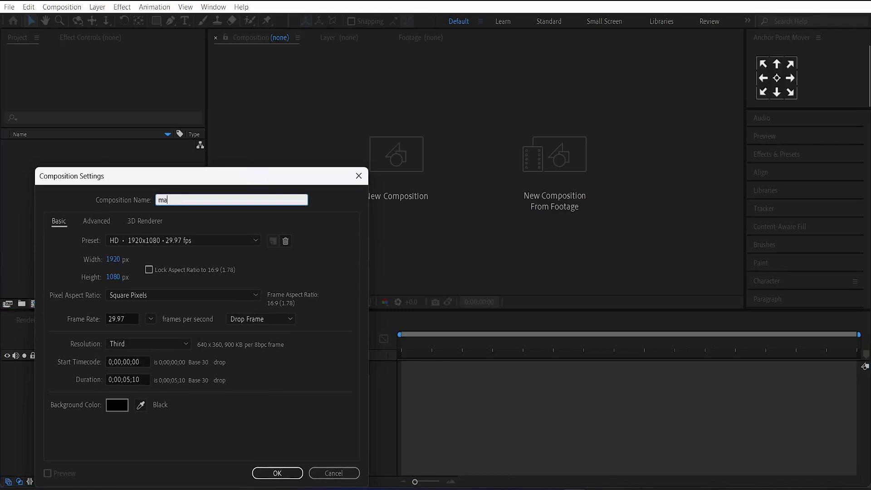
text(ine comp)
click(268, 469)
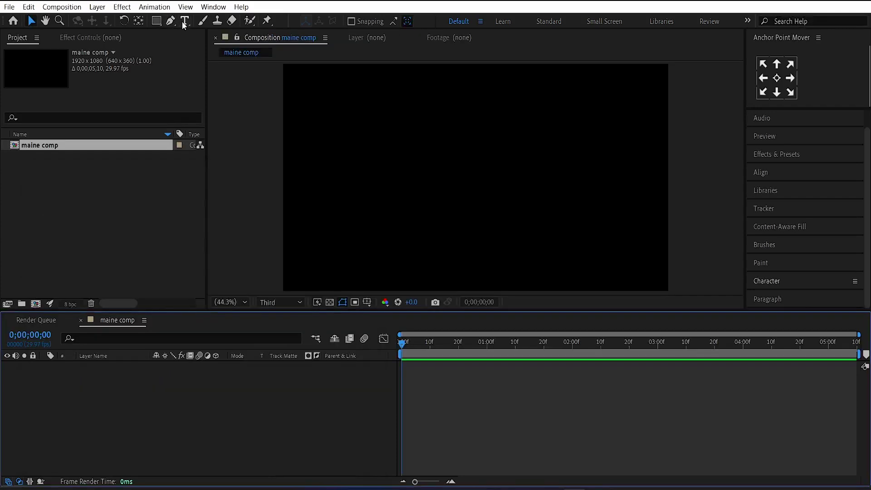
Type MOTION as a new text layer in the composition
click(184, 21)
click(434, 181)
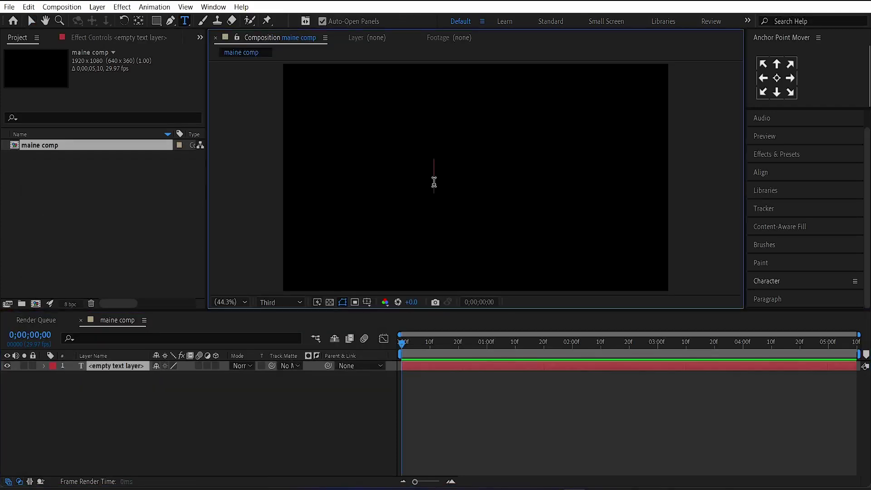
text(motion)
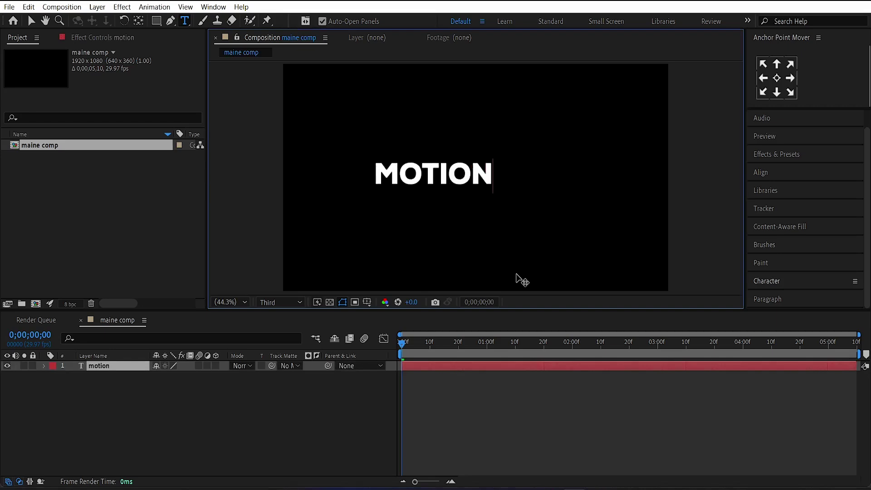
click(467, 364)
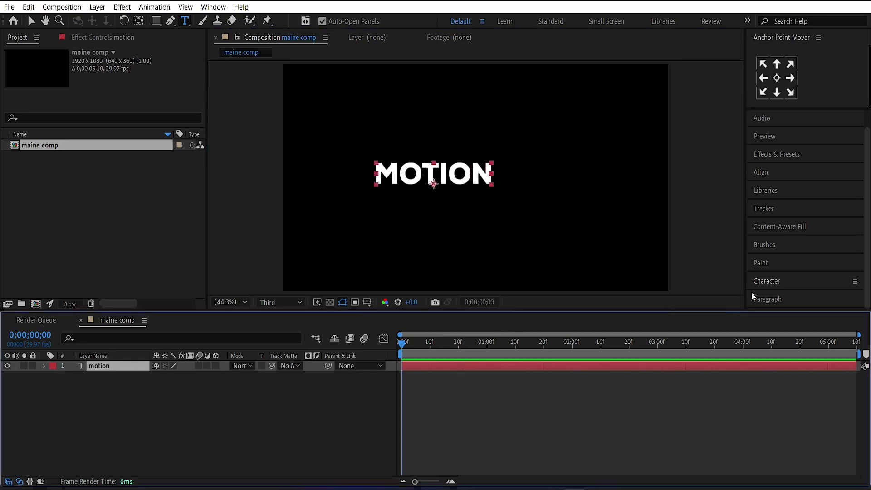
Check the Nexa Black 136 px text settings, centre its anchor point, and align it horizontally
click(775, 282)
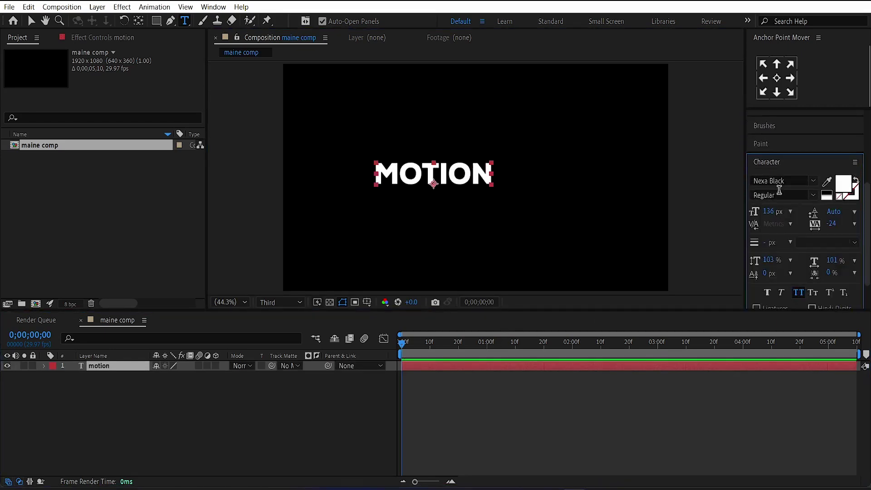
scroll(815, 125, up, 4)
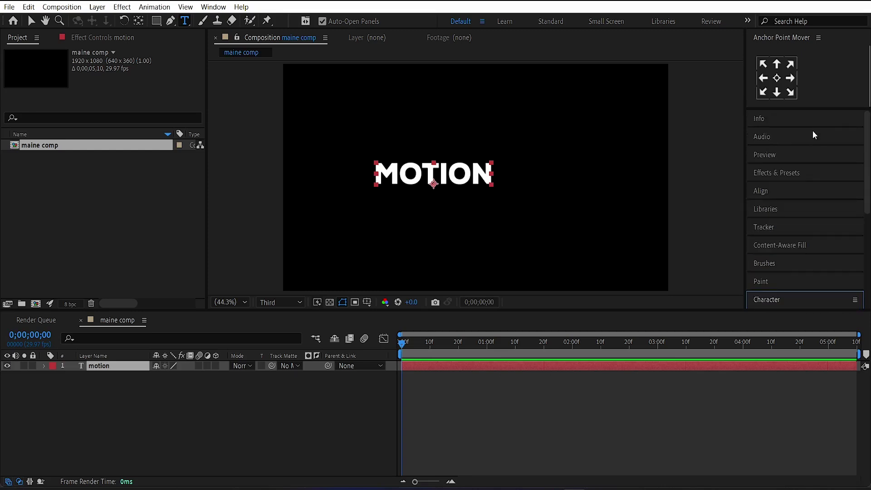
click(777, 79)
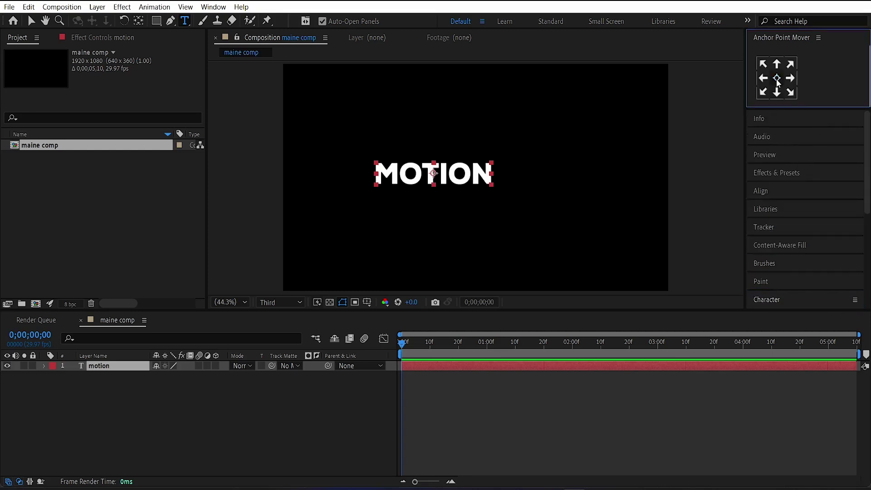
click(766, 194)
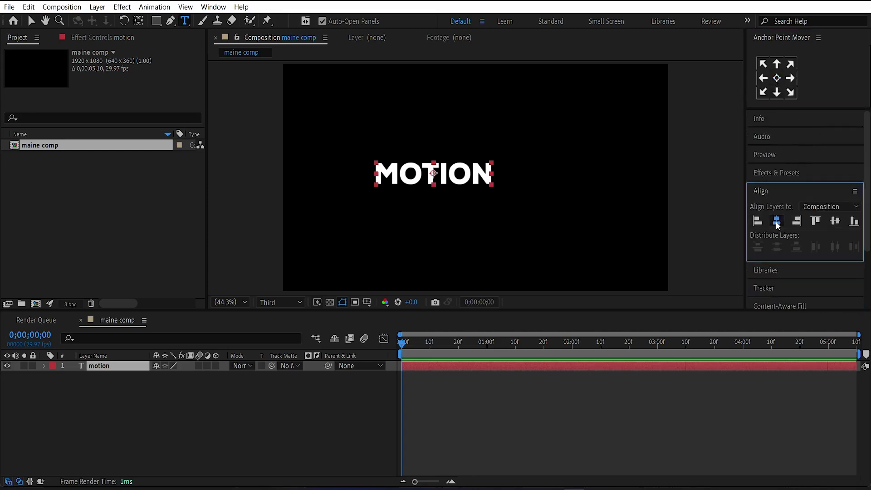
click(777, 221)
Centre the text vertically and add a text animator with Position, Scale and Tracking
click(835, 223)
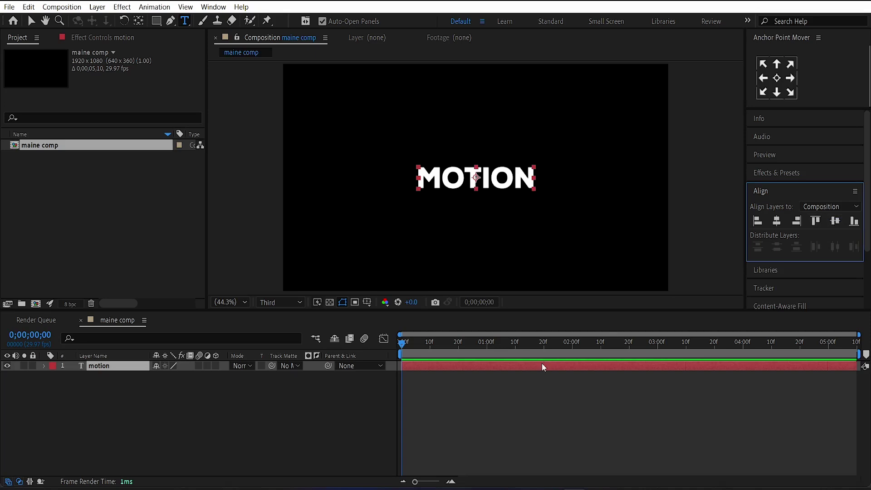
click(453, 398)
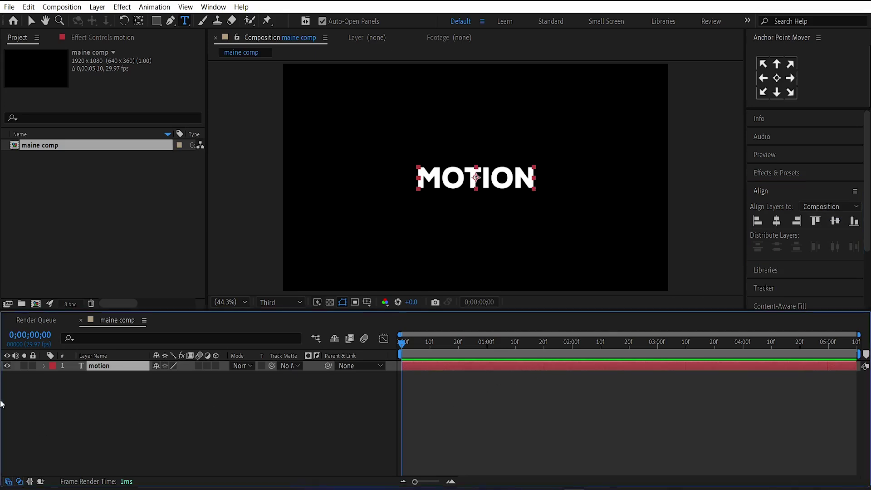
click(43, 366)
click(222, 377)
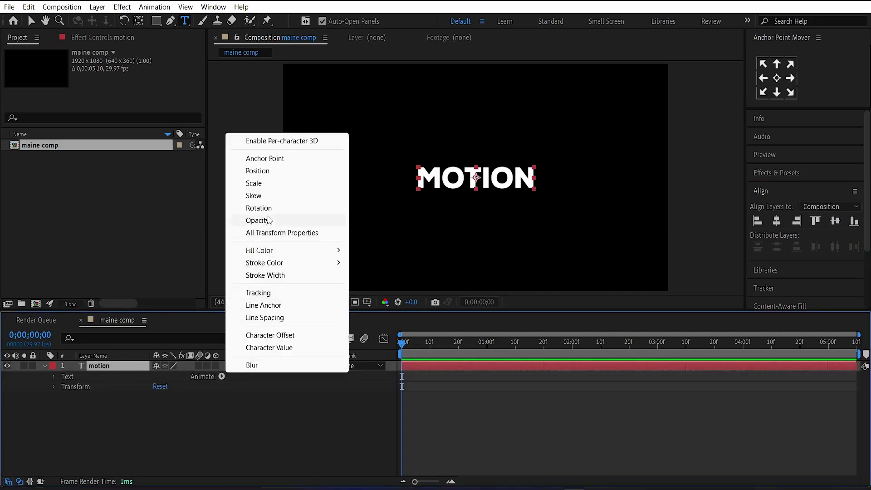
click(269, 172)
click(221, 376)
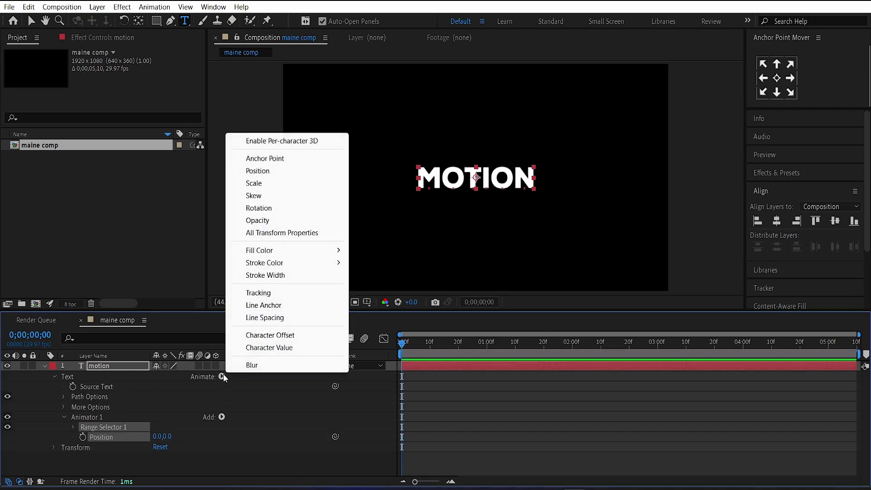
click(264, 186)
click(221, 377)
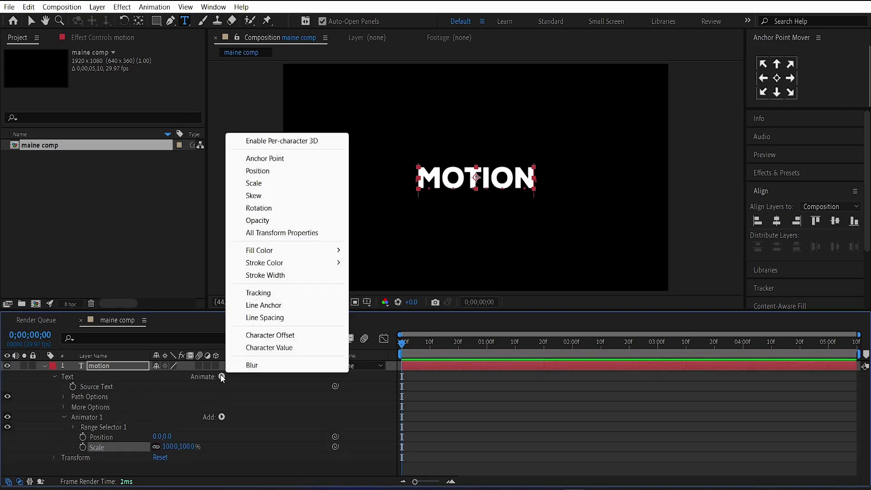
click(257, 295)
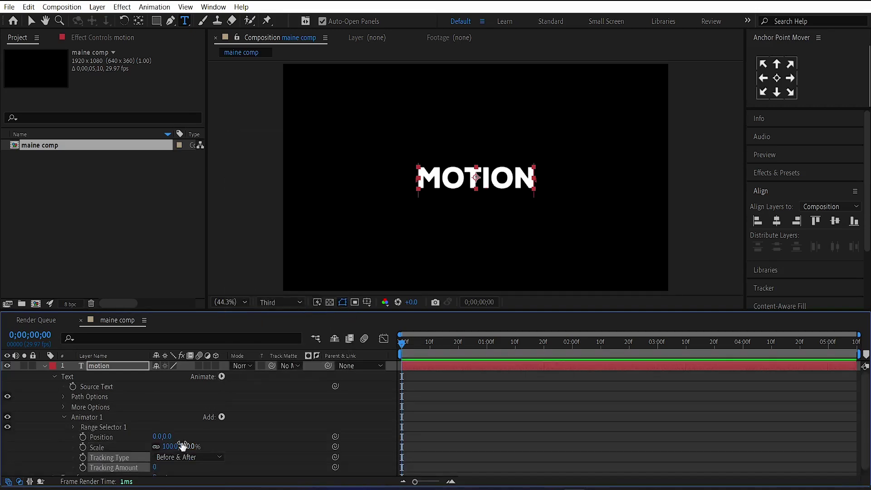
Set the animator Position to 0,45 and Scale to 0%
drag(169, 437, 193, 438)
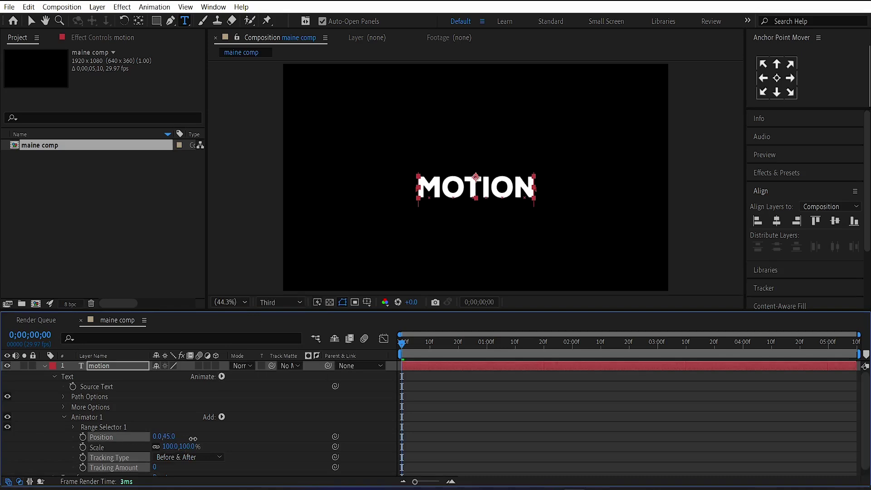
click(172, 447)
text(0)
key(Return)
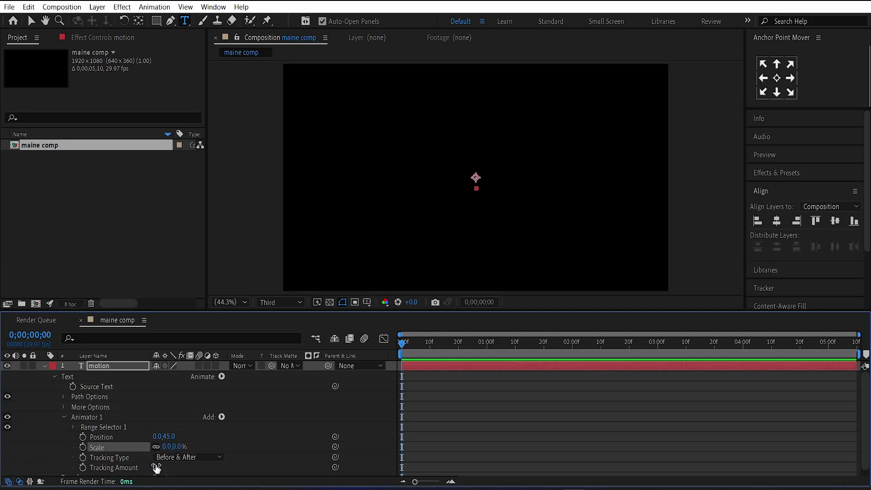
click(156, 468)
Set Tracking Amount to -75 and keyframe range Offset from -100% at 0f to 100% at 1;00
text(-75)
key(Return)
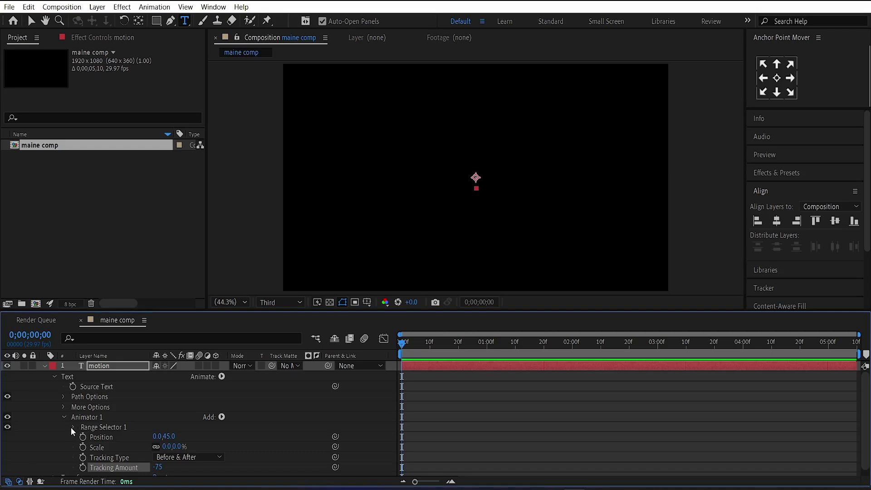
click(71, 427)
click(92, 457)
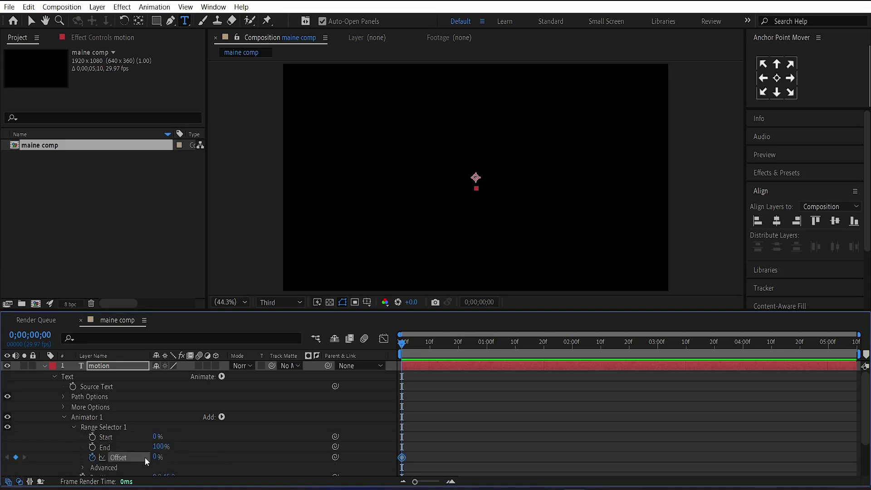
drag(154, 457, 46, 460)
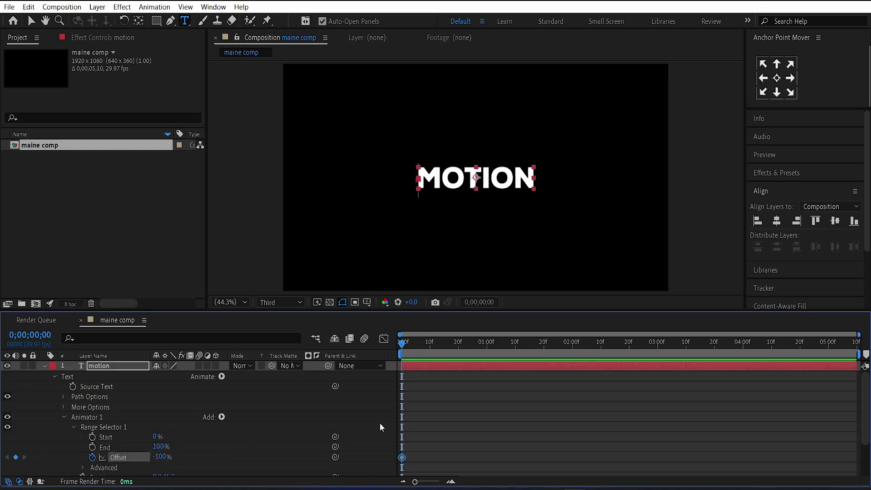
click(485, 344)
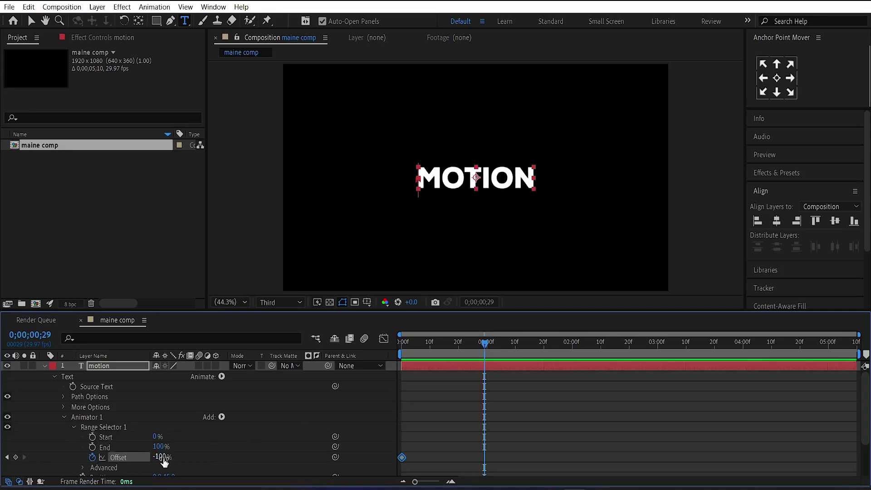
drag(166, 457, 334, 446)
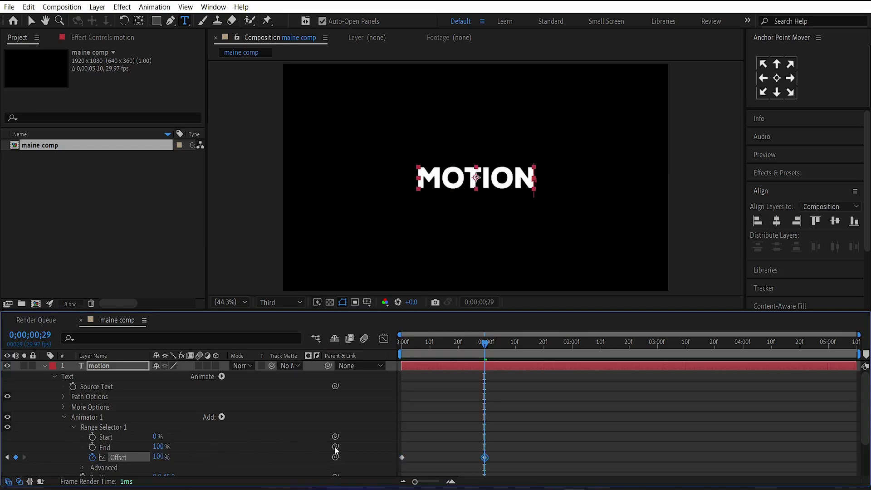
Easy-ease both Offset keyframes and change the selector shape to Ramp Up
click(536, 450)
drag(535, 450, 394, 467)
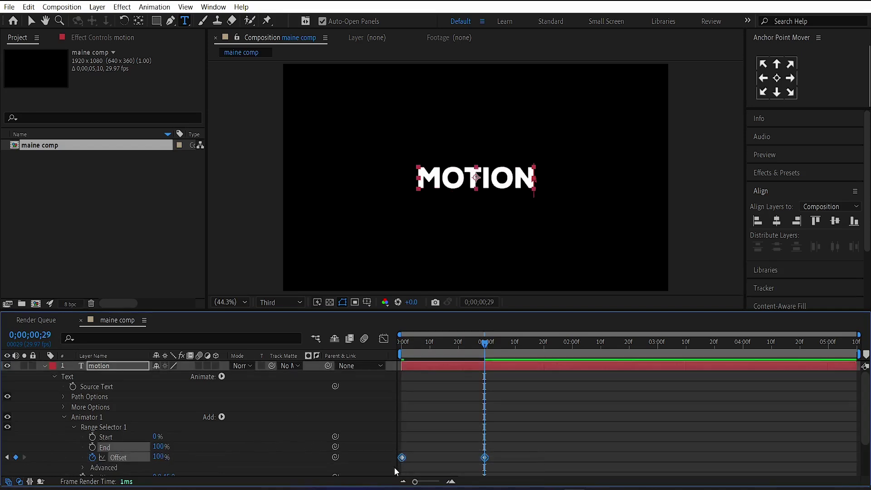
key(F9)
click(83, 468)
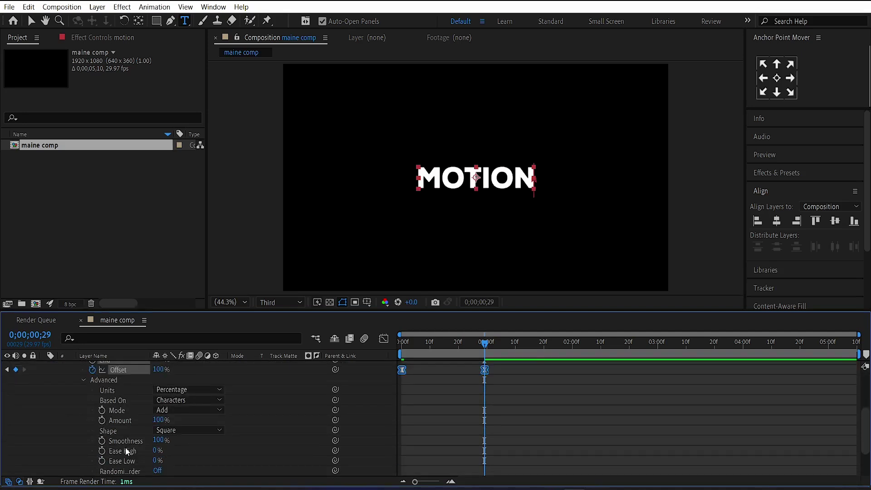
click(175, 430)
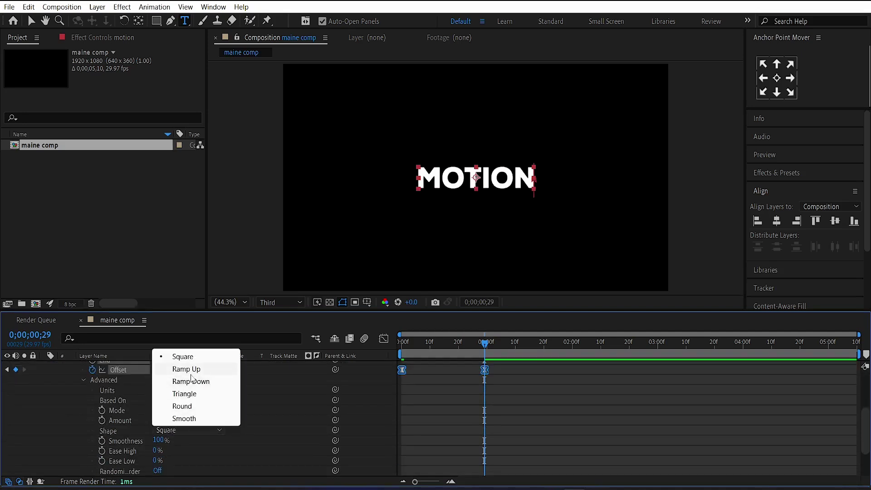
click(189, 369)
Rewind and preview the text reveal, then collapse the layer and move to about 1;13
click(464, 348)
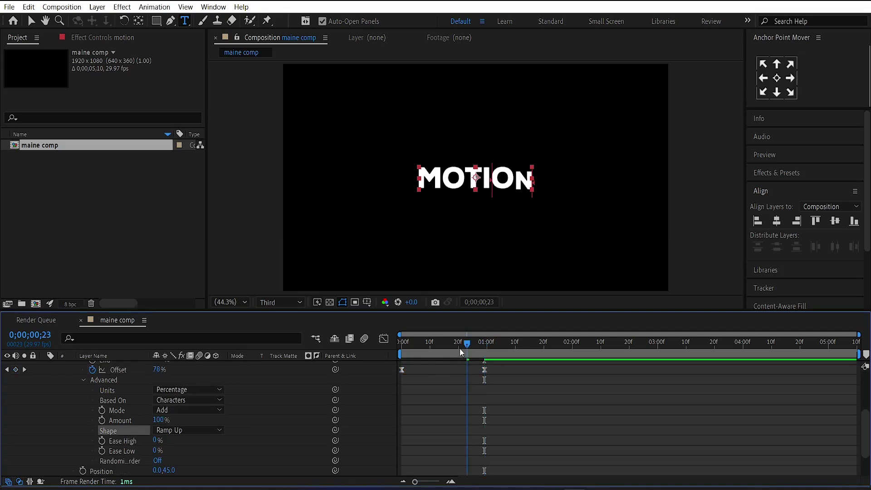
drag(460, 347, 356, 361)
key(space)
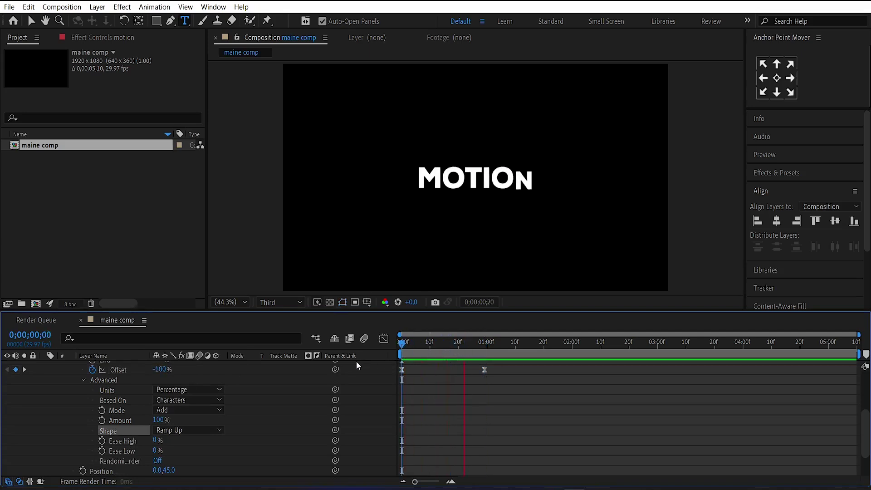
key(space)
scroll(458, 397, up, 5)
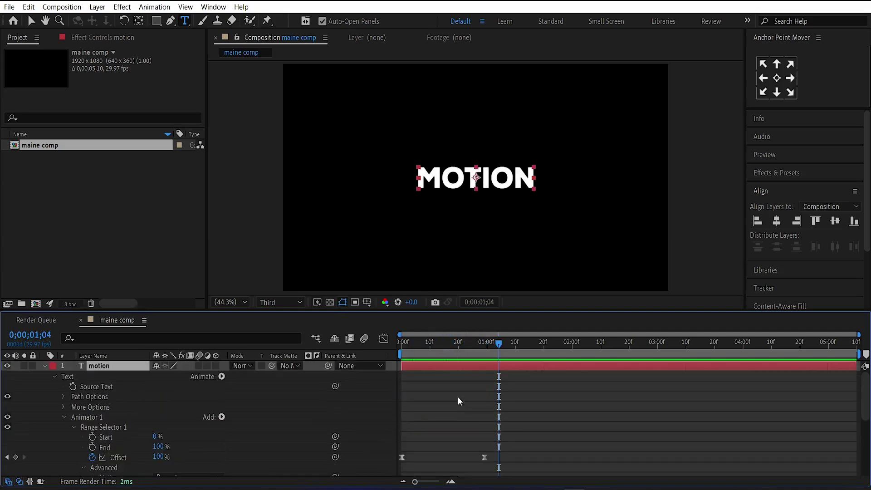
key(u)
click(524, 344)
Create shapes from the MOTION text to get a motion Outlines layer, and expand it
right_click(126, 366)
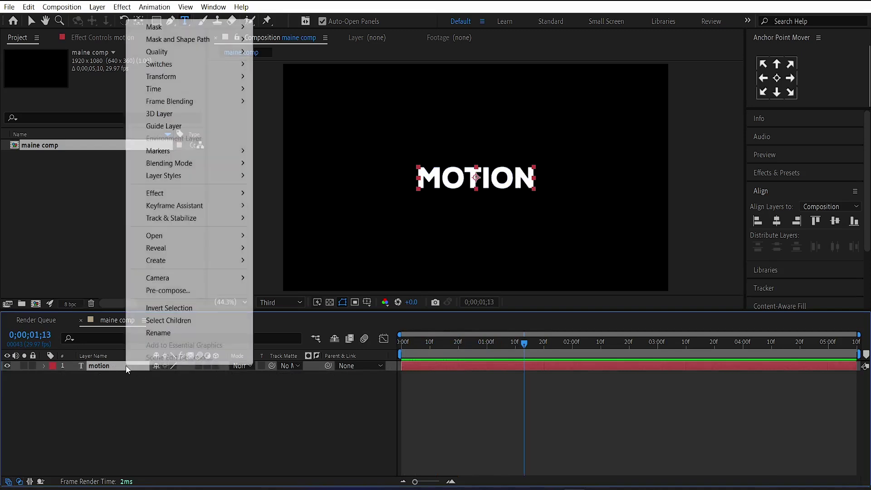
mouse_move(170, 261)
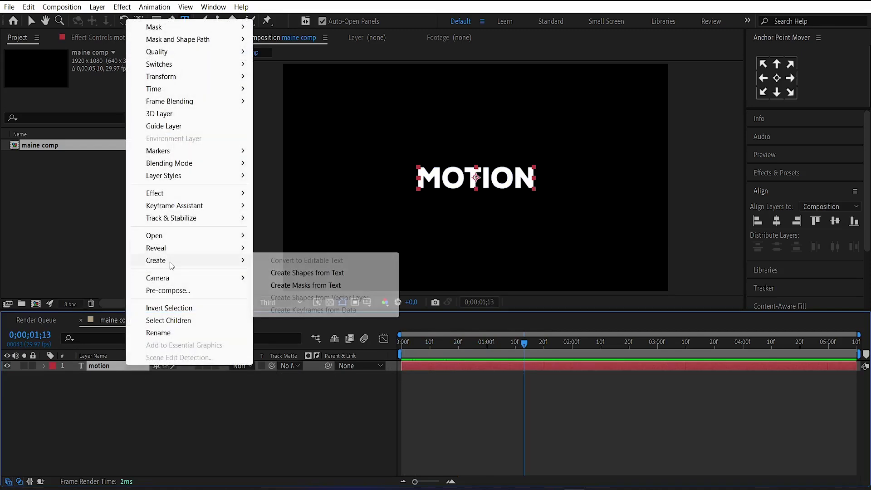
click(291, 274)
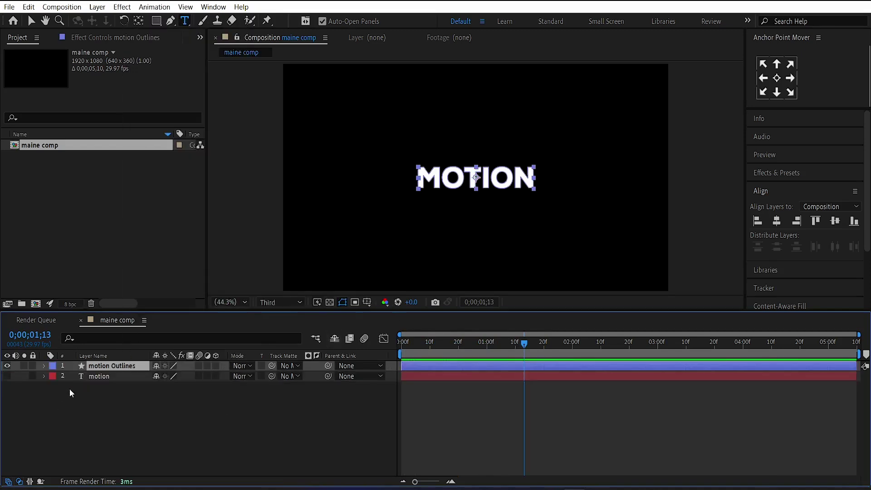
click(44, 365)
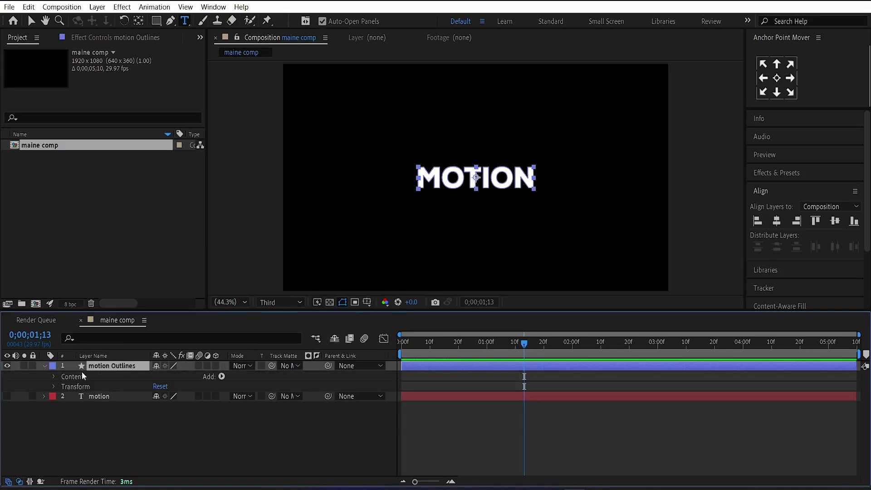
Add a Repeater to motion Outlines with 20 copies
click(222, 377)
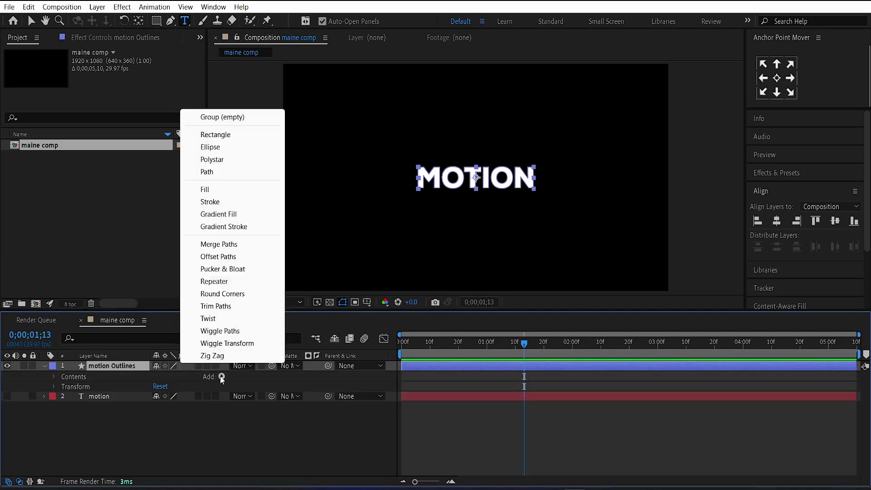
click(213, 283)
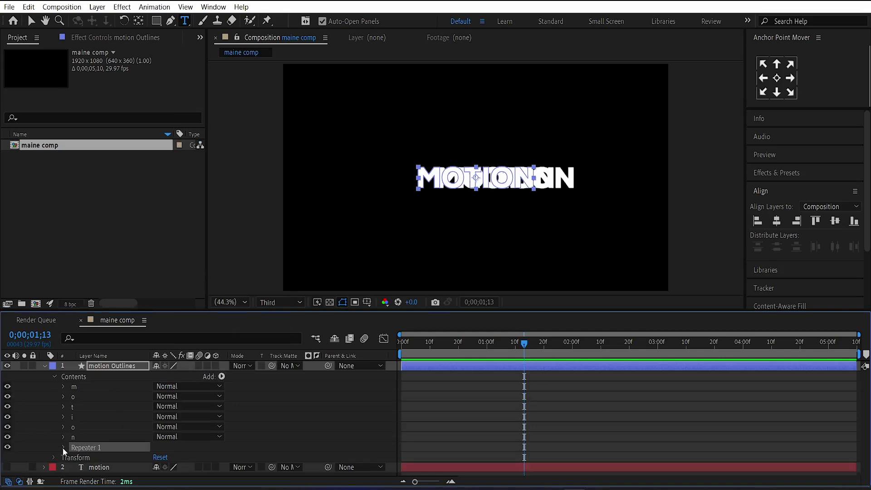
click(63, 447)
click(158, 439)
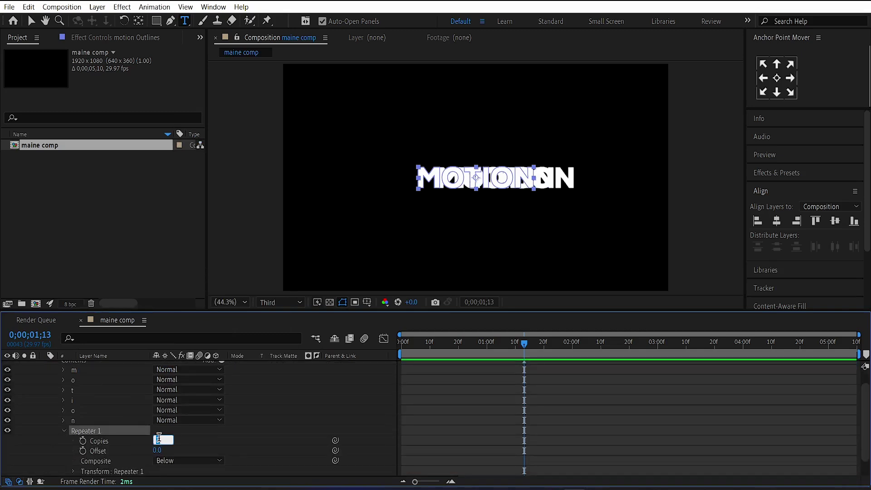
text(20)
key(Return)
Set the repeater transform Position offset to 0,30
scroll(116, 451, down, 1)
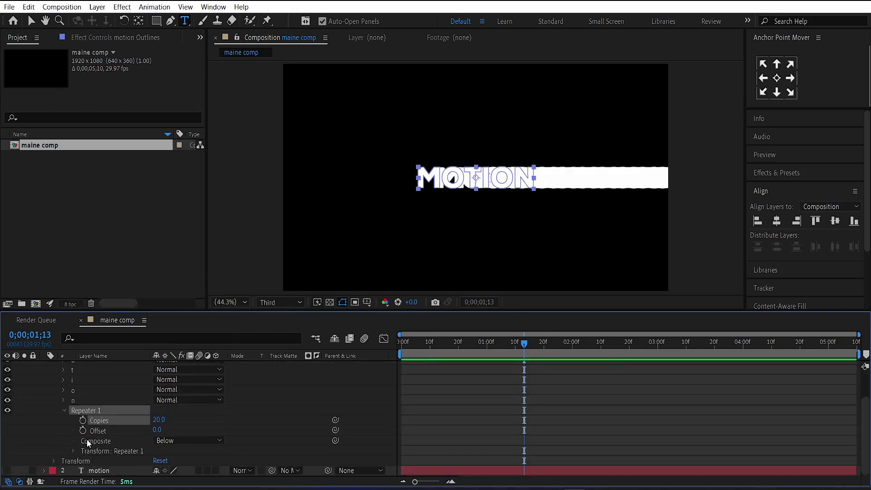
click(70, 450)
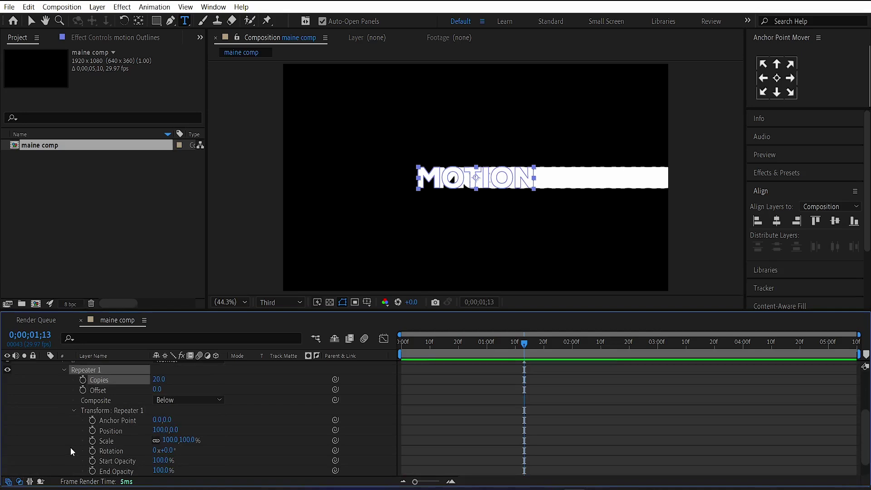
click(161, 429)
text(0)
key(Tab)
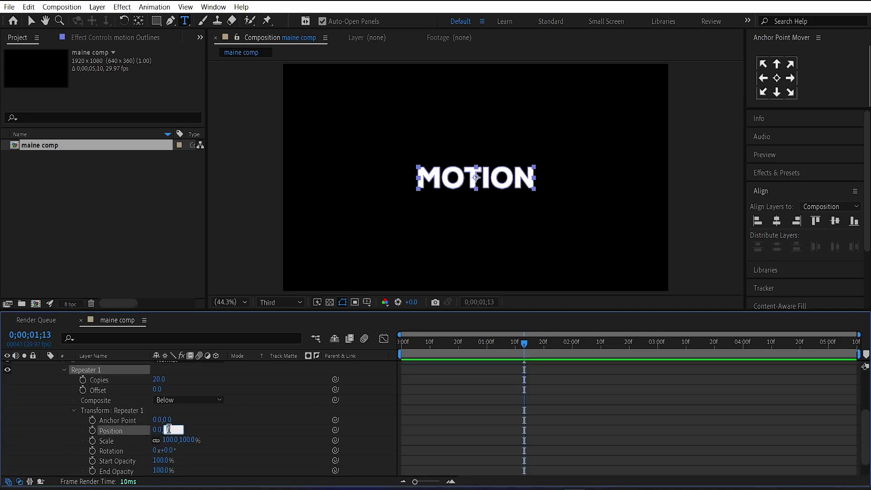
text(30)
key(Return)
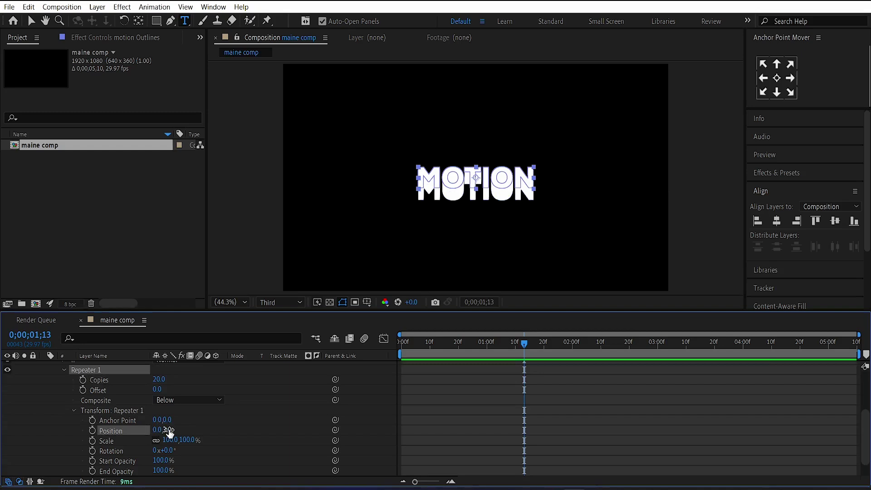
Set the repeater's per-copy Scale to 99%
click(172, 440)
double_click(166, 440)
text(99)
key(Return)
Fade the copies from 3% Start Opacity to 0% End Opacity
click(163, 460)
double_click(163, 459)
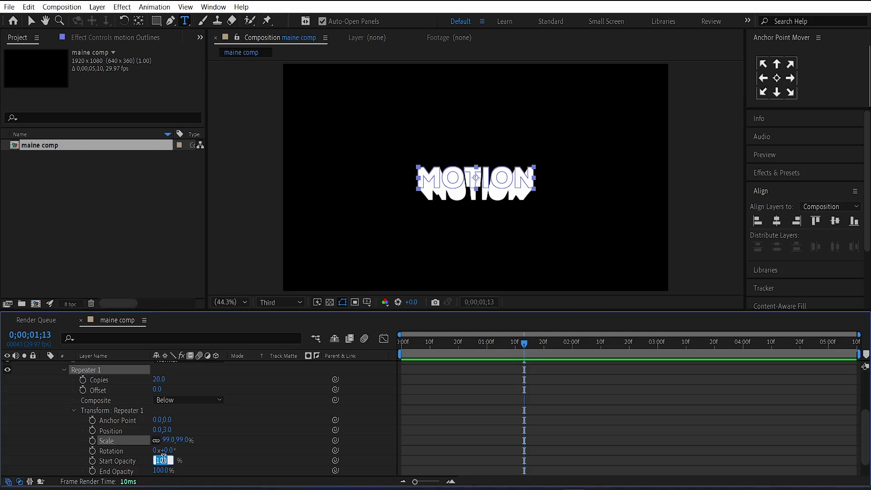
text(3)
key(Return)
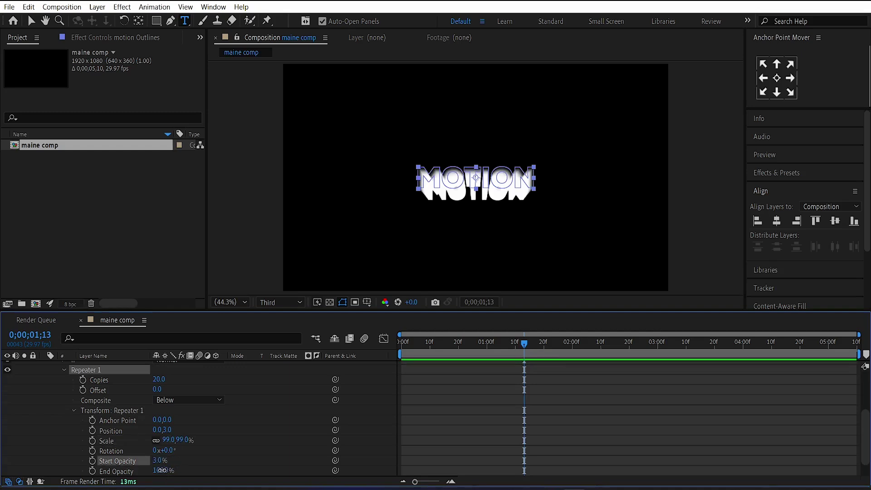
click(162, 469)
text(0)
key(Return)
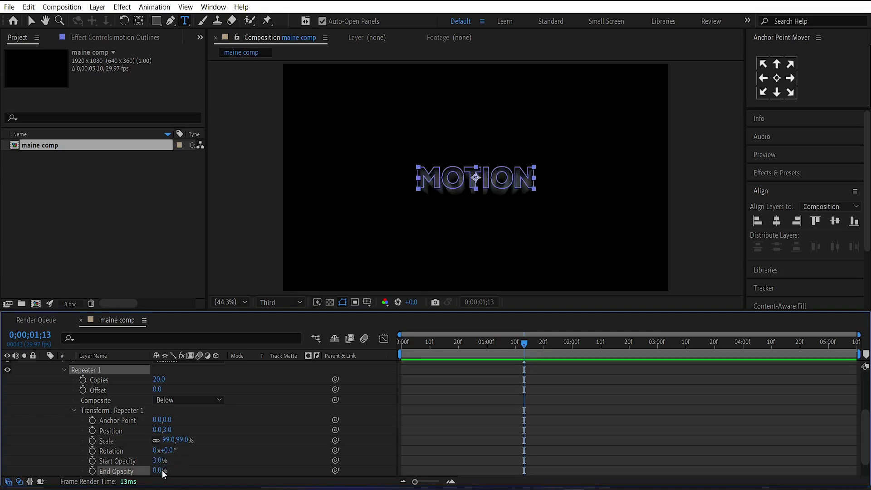
click(487, 343)
scroll(480, 406, down, 1)
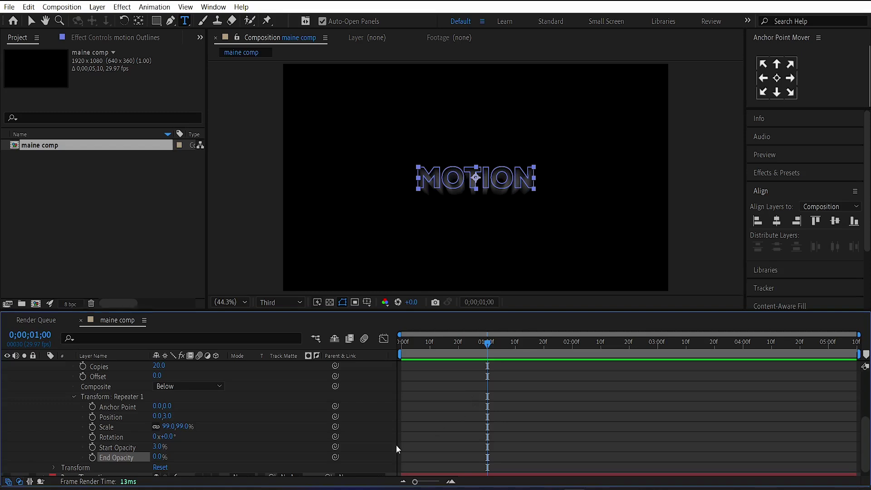
Keyframe repeater Copies at 0 on 1;00 and 20 on 2;00, then collapse all layers
click(82, 367)
scroll(472, 402, up, 3)
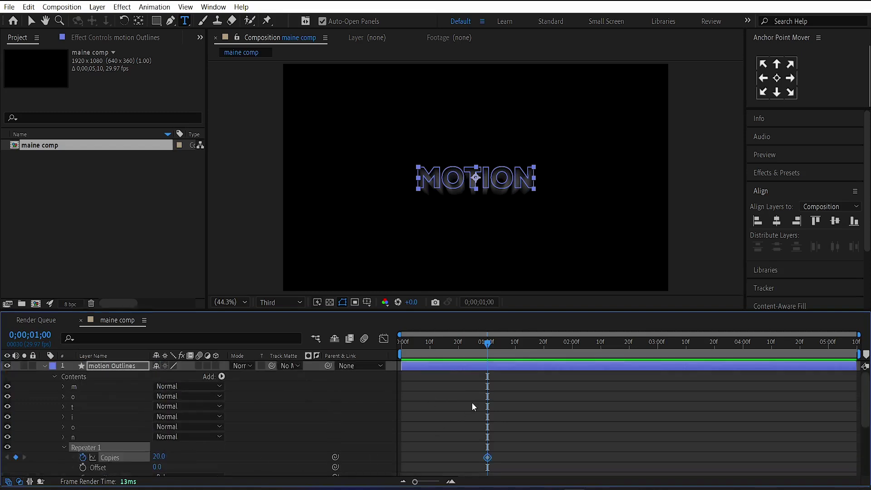
drag(487, 458, 572, 445)
click(159, 457)
text(0)
key(Return)
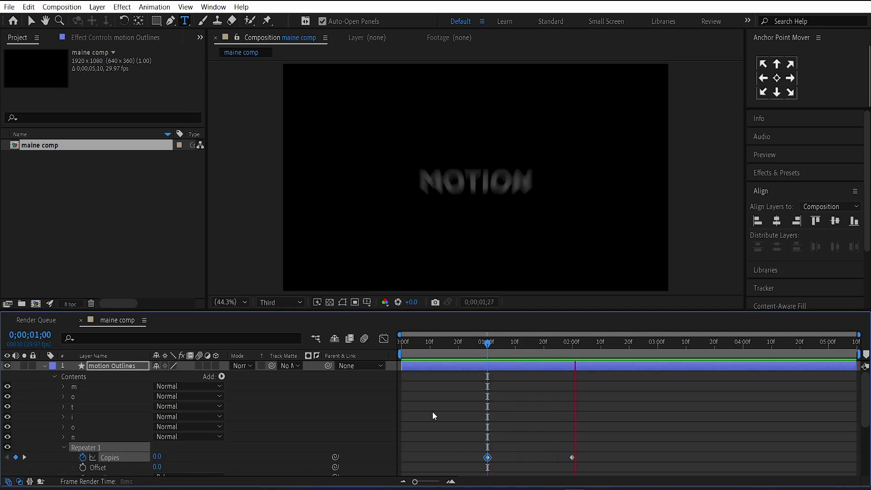
click(499, 343)
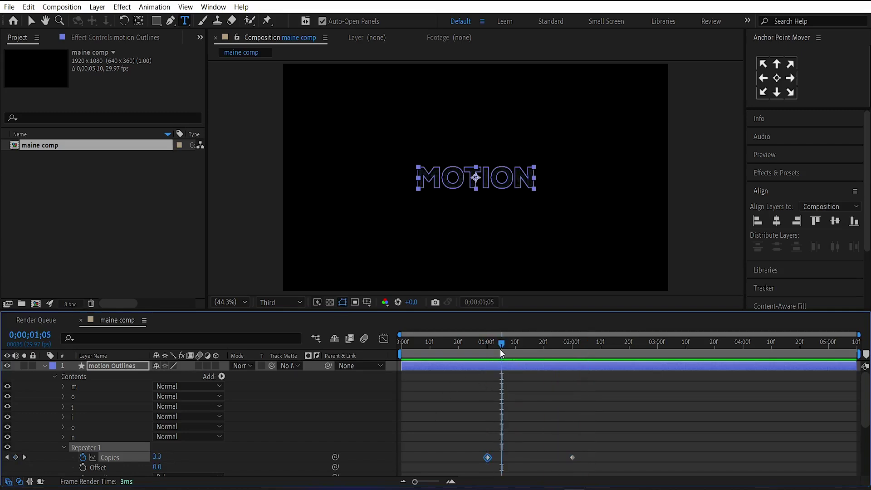
key(ctrl+a)
key(ctrl+grave)
Move the motion text layer above motion Outlines and make it visible
click(466, 400)
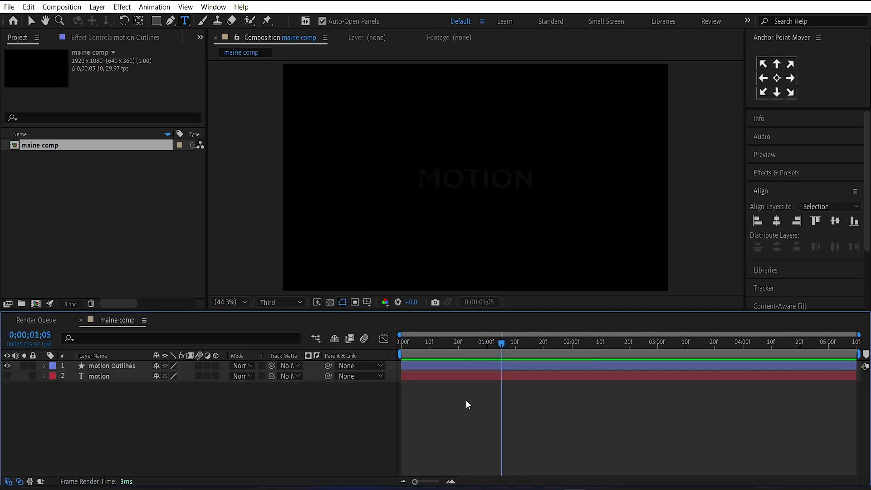
click(461, 378)
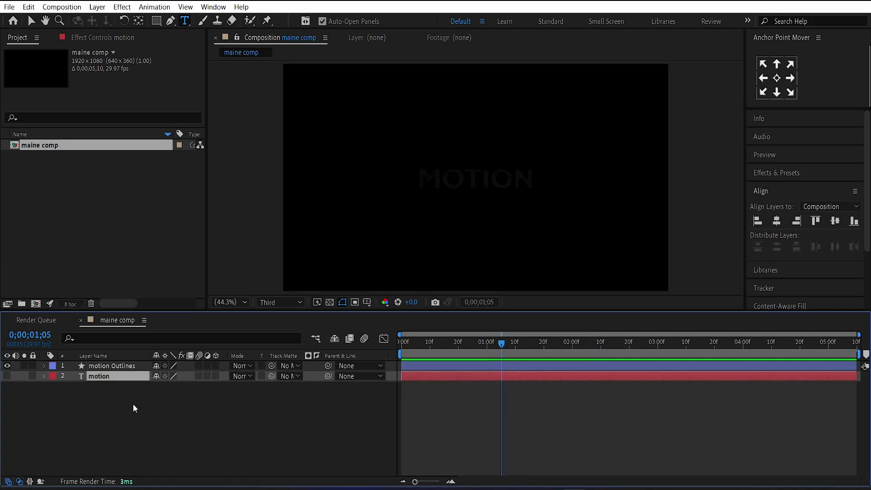
drag(121, 377, 121, 362)
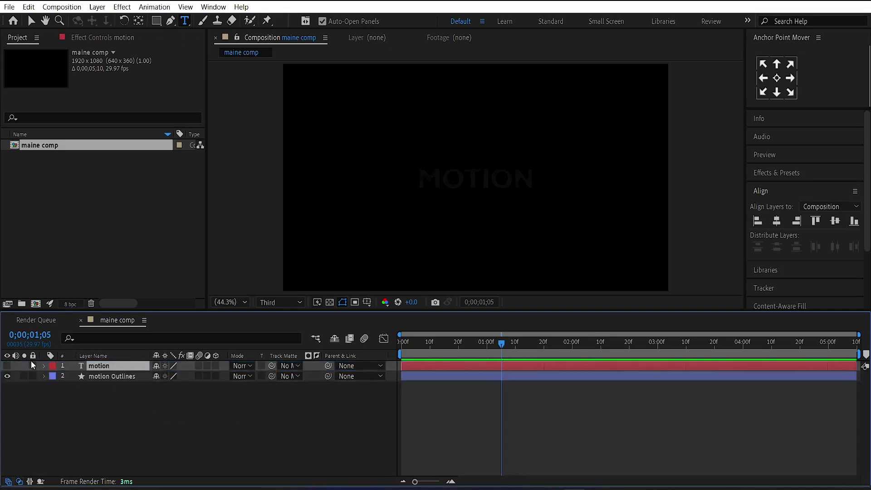
click(7, 366)
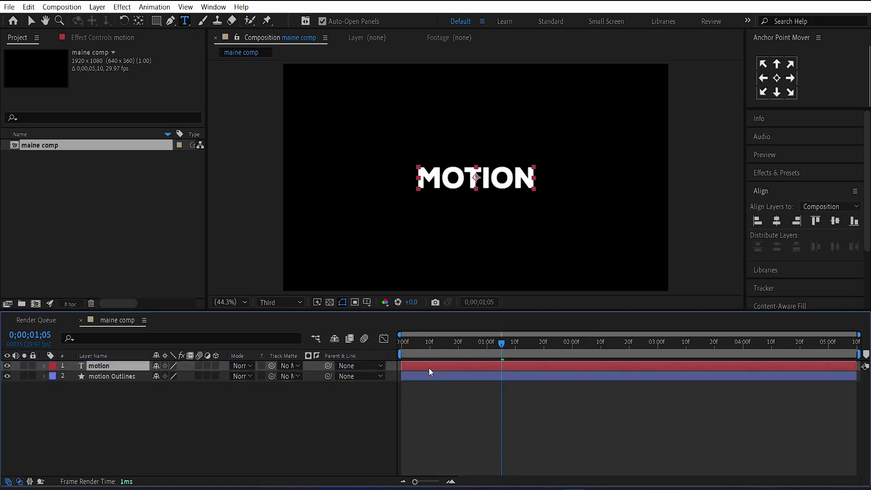
Show the text layer's Scale and set a 100% Scale keyframe at 1;00
drag(458, 345, 505, 376)
click(505, 377)
key(u)
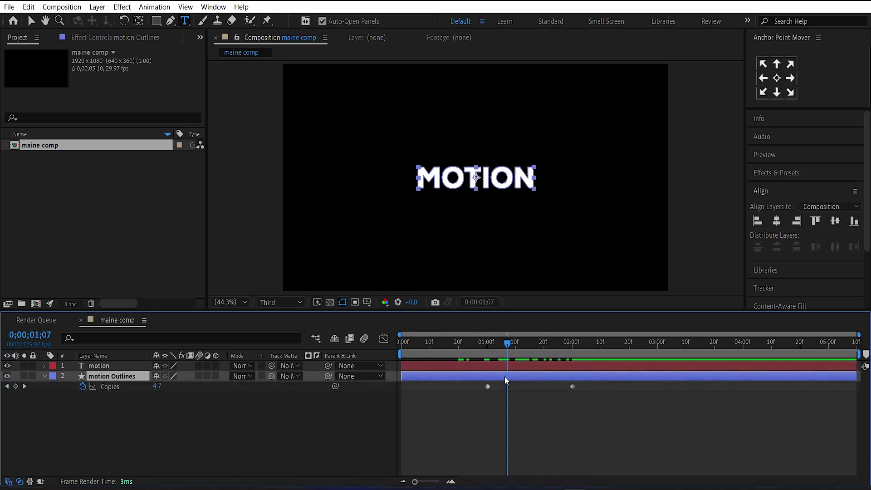
click(486, 367)
key(s)
click(488, 349)
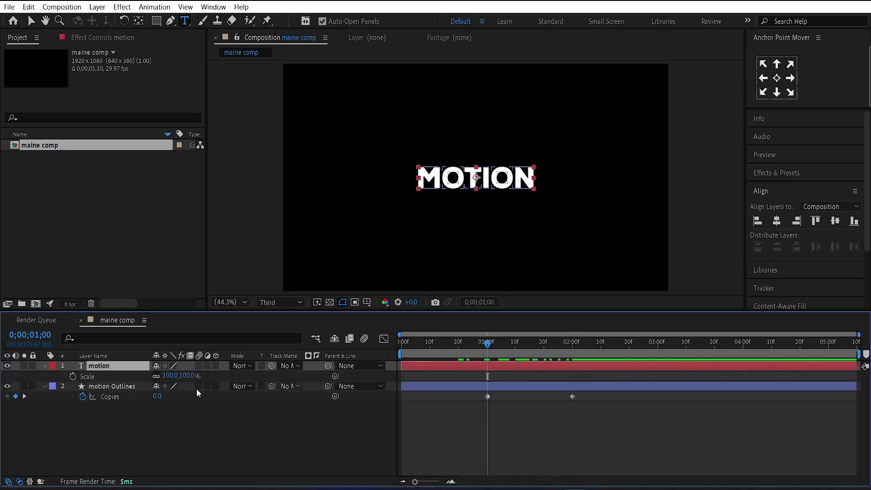
click(72, 376)
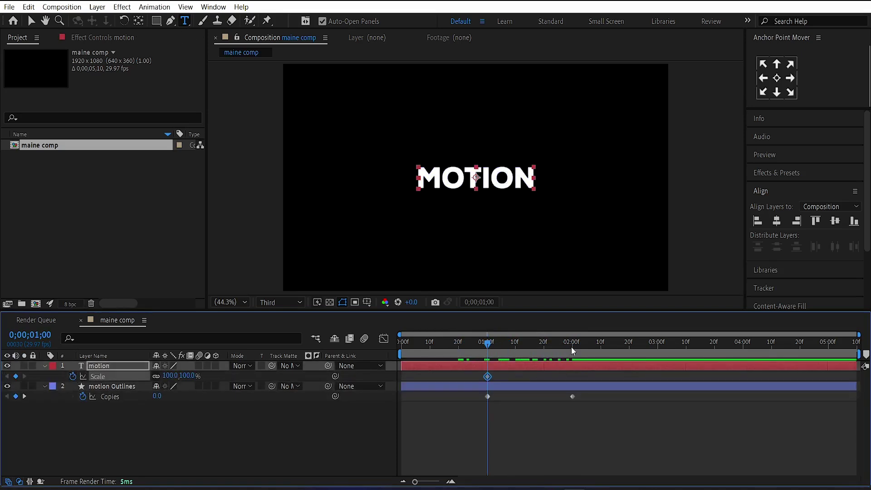
Parent motion Outlines to the text and scale MOTION to 160% at 2;00
click(572, 349)
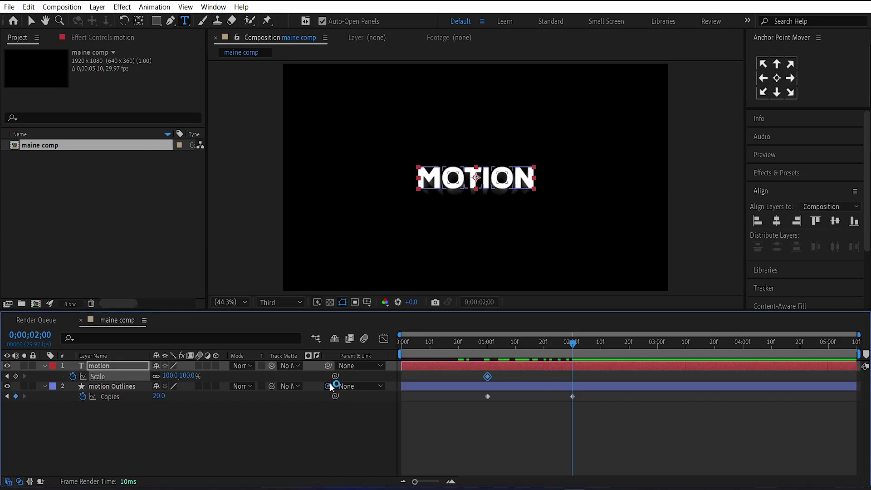
drag(330, 386, 129, 366)
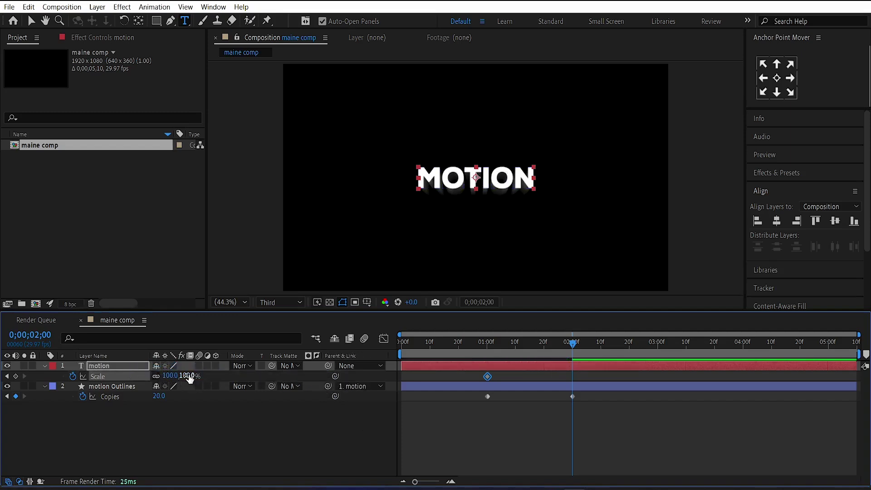
drag(190, 379, 225, 373)
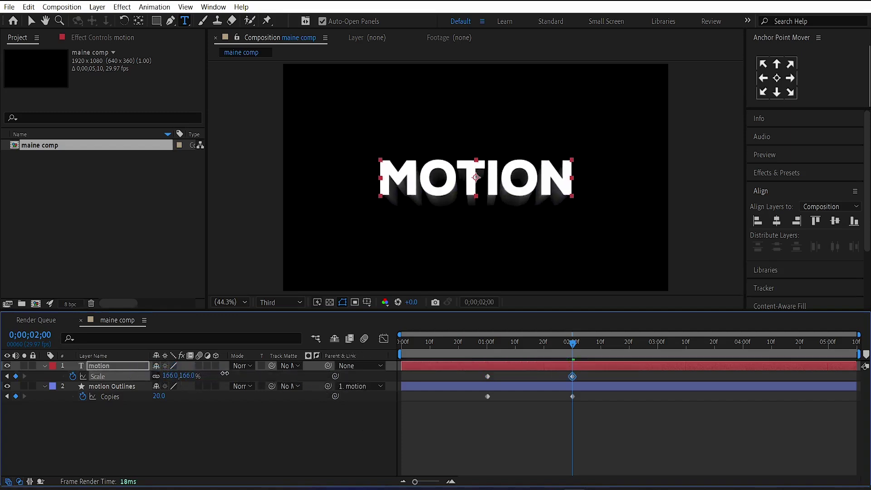
click(188, 376)
text(160)
key(Return)
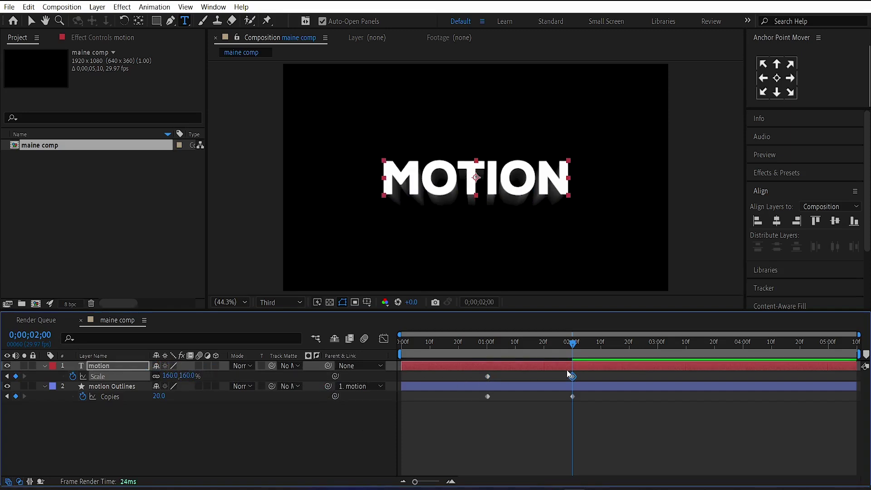
Paste the 100% Scale and zero Copies keyframes at 2;29, then select all keyframes
click(655, 343)
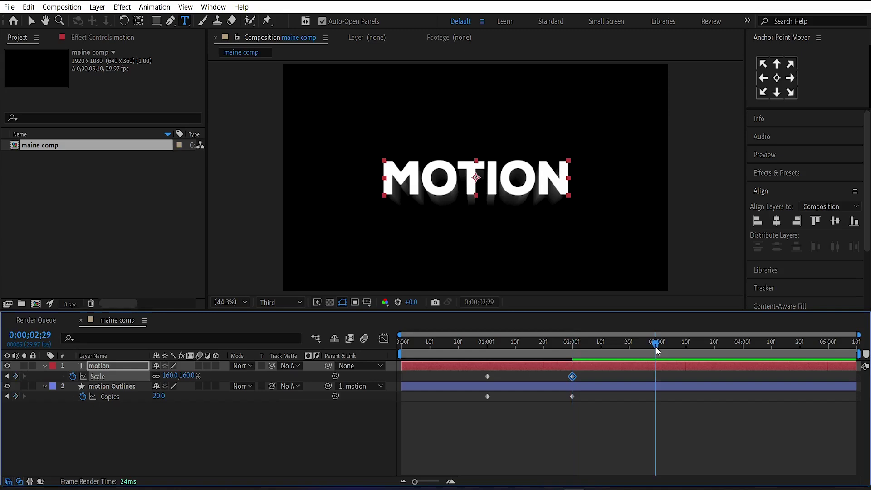
click(487, 377)
key(ctrl+c)
key(ctrl+v)
click(487, 396)
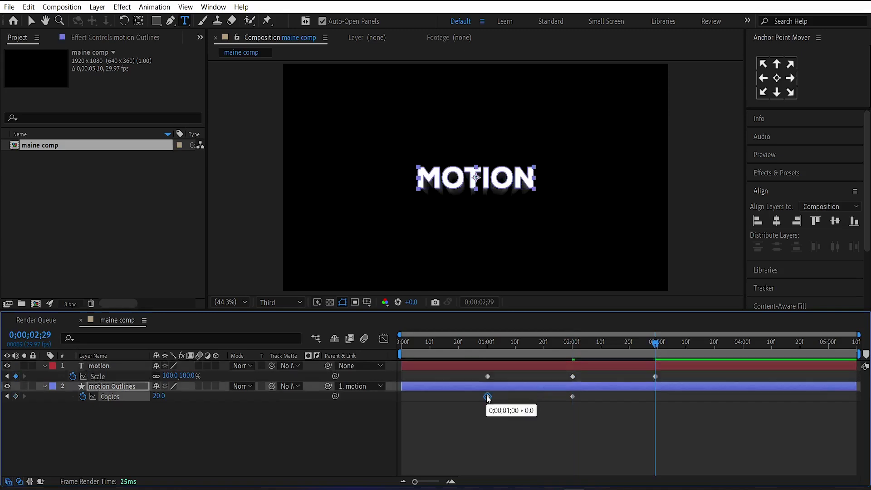
key(ctrl+c)
key(ctrl+v)
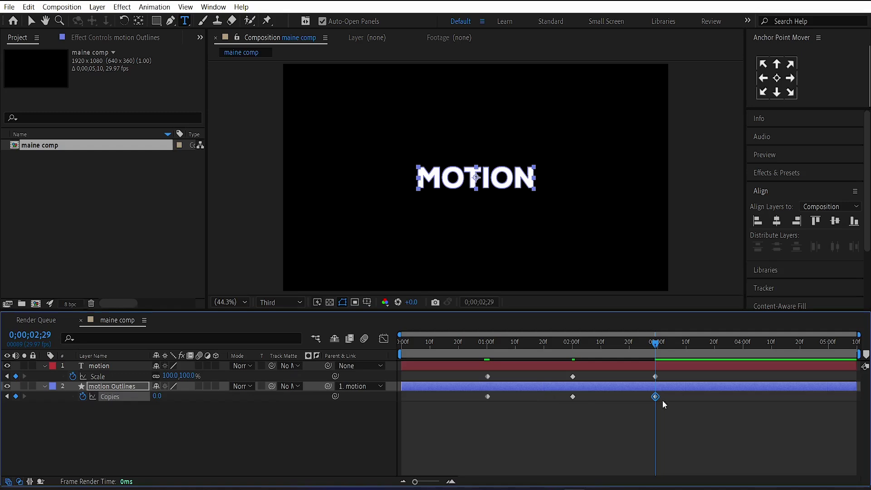
drag(680, 403, 475, 369)
Easy-ease the Scale and Copies keys and raise the 1;00 and 2;29 influence to about 83%
key(F9)
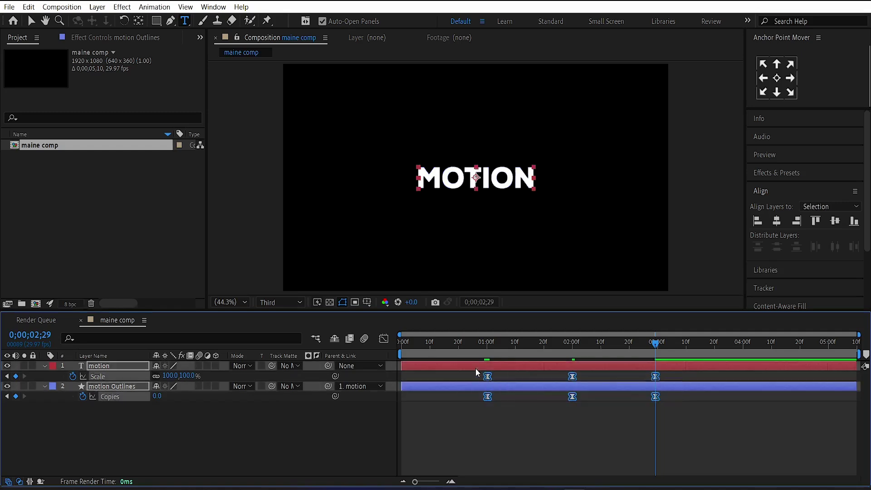
click(383, 338)
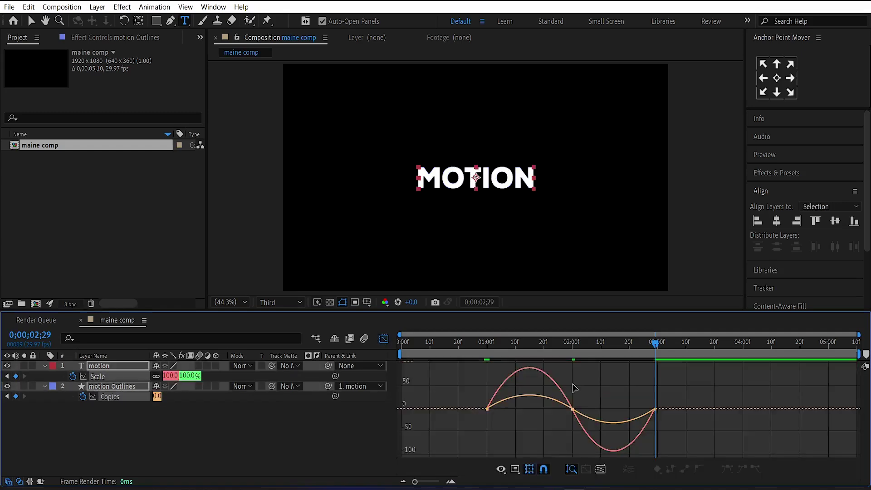
drag(713, 395, 537, 421)
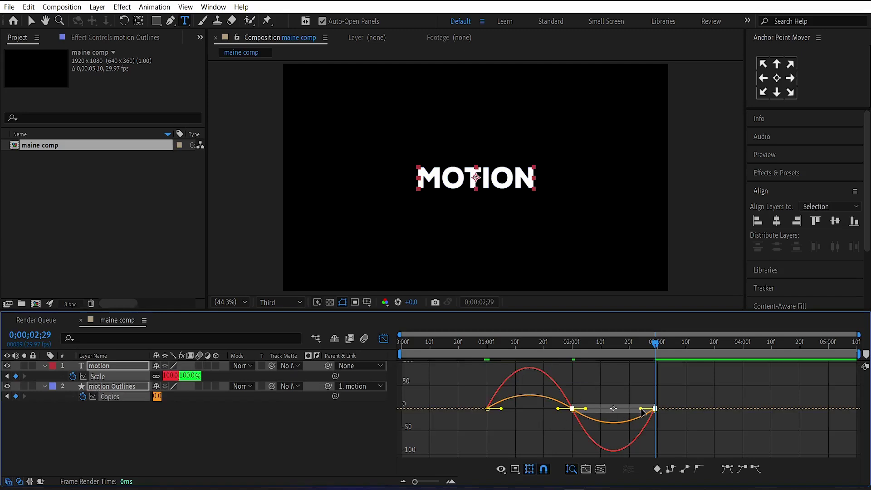
drag(642, 411, 618, 409)
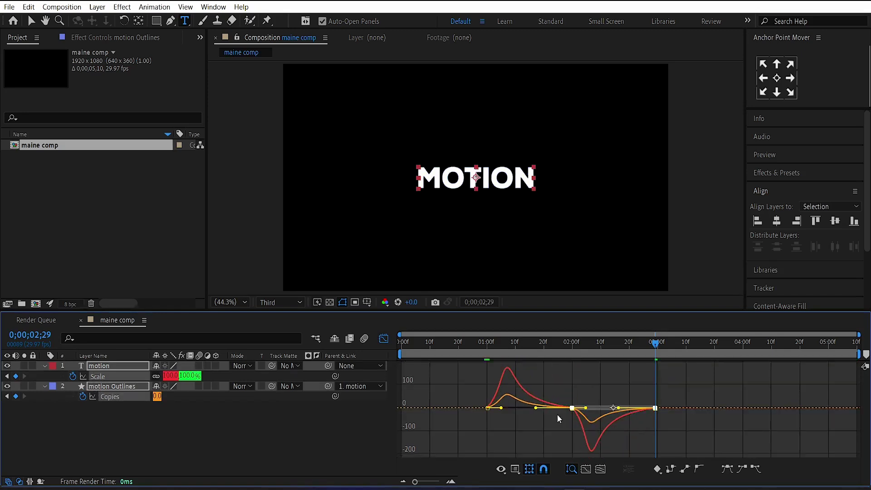
drag(465, 385, 573, 418)
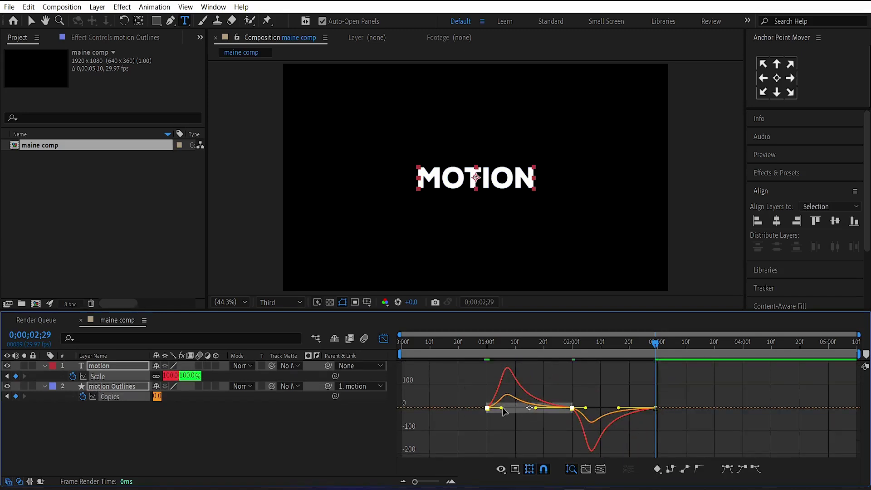
drag(515, 408, 524, 407)
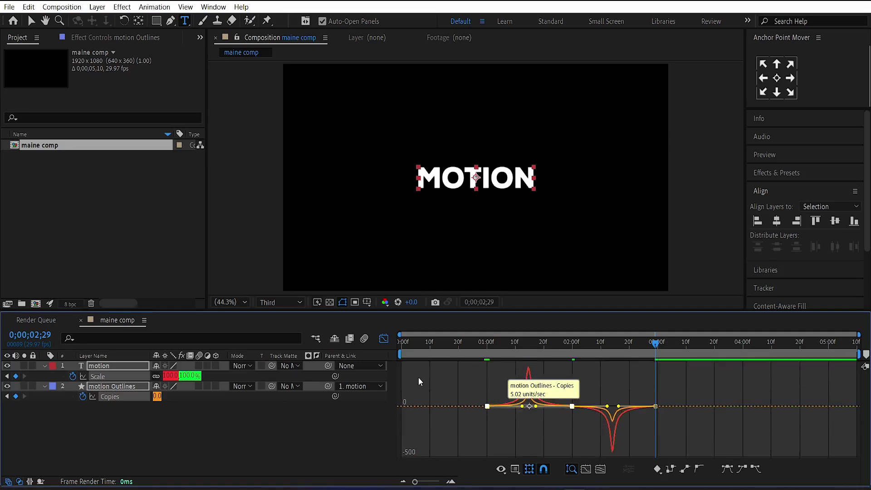
Return to the keyframe view and preview the sharpened pop from the start
click(384, 339)
drag(452, 348, 402, 347)
key(space)
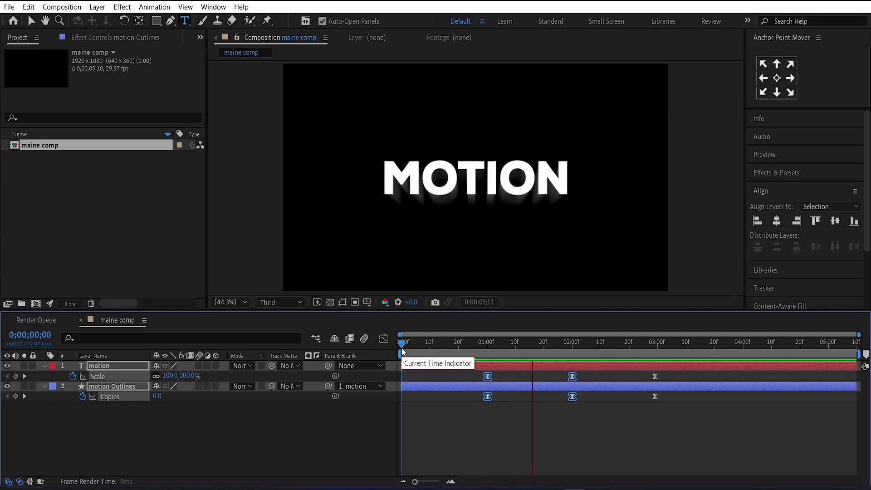
key(space)
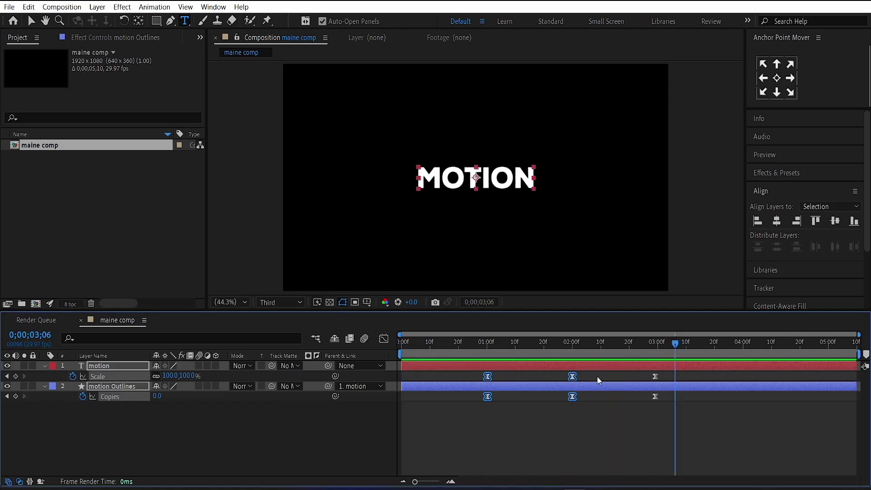
Apply the Colorama effect to the motion Outlines layer
click(553, 431)
click(535, 387)
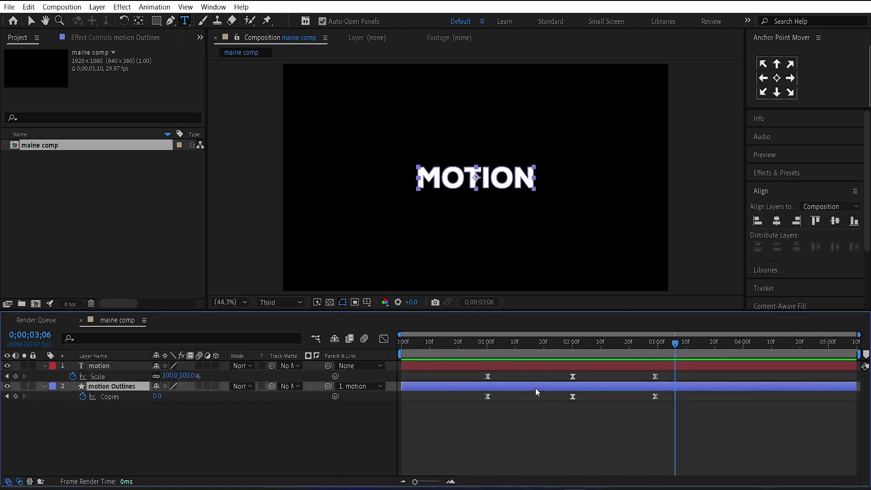
key(ctrl+space)
text(com)
key(BackSpace)
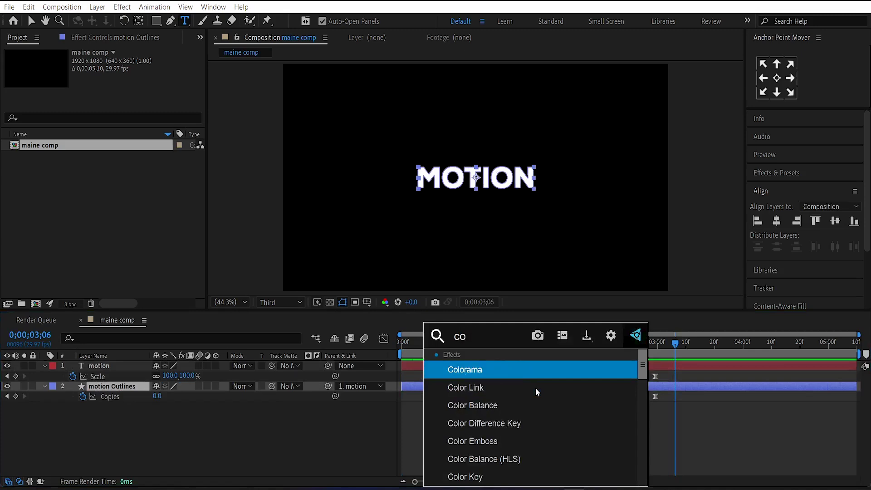
click(493, 372)
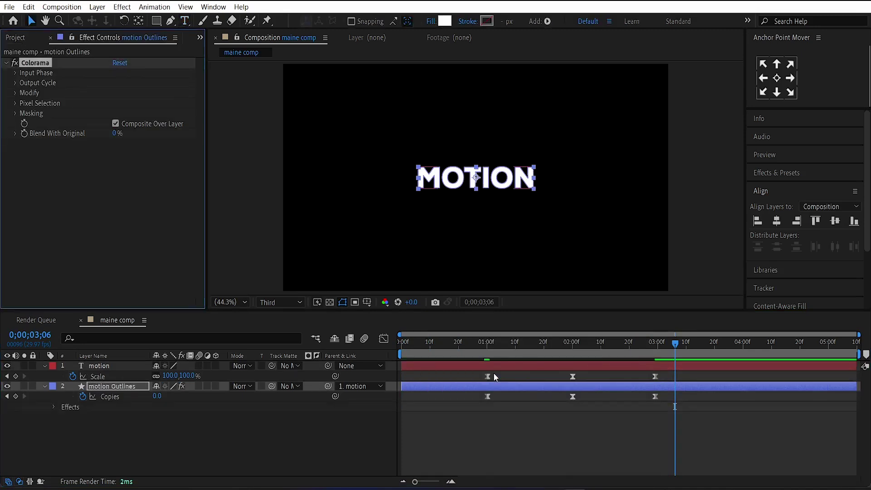
At 1;22, set Colorama's Get Phase From to Alpha and leave no preset palette
click(547, 344)
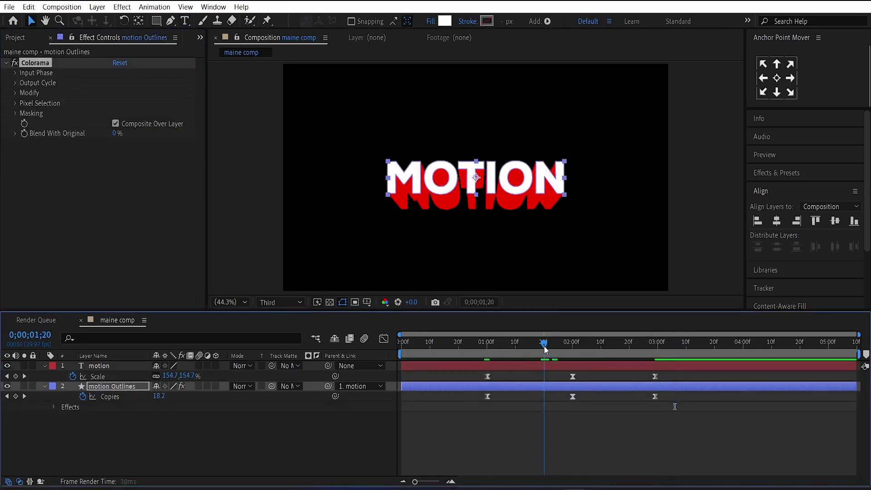
click(16, 73)
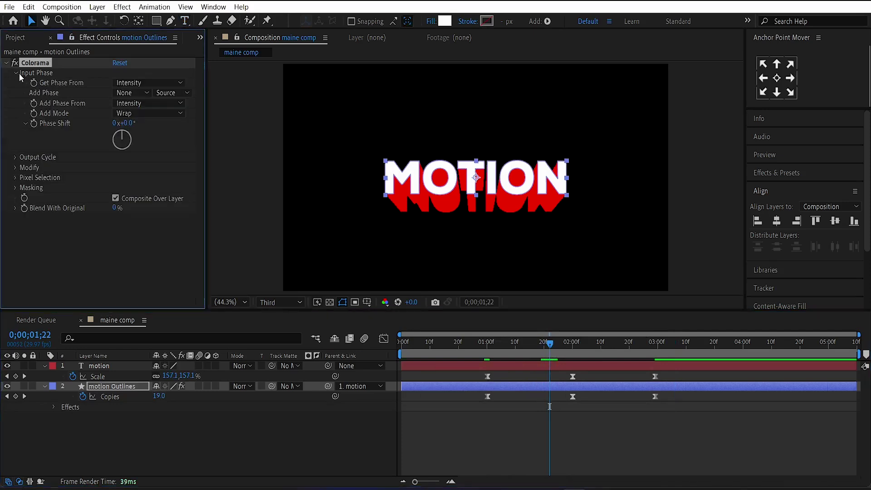
click(142, 83)
click(142, 194)
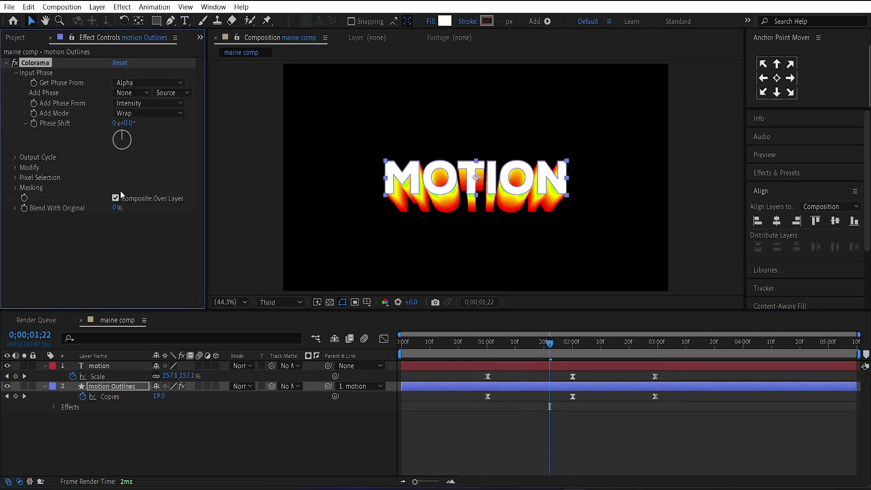
click(15, 157)
scroll(16, 162, down, 1)
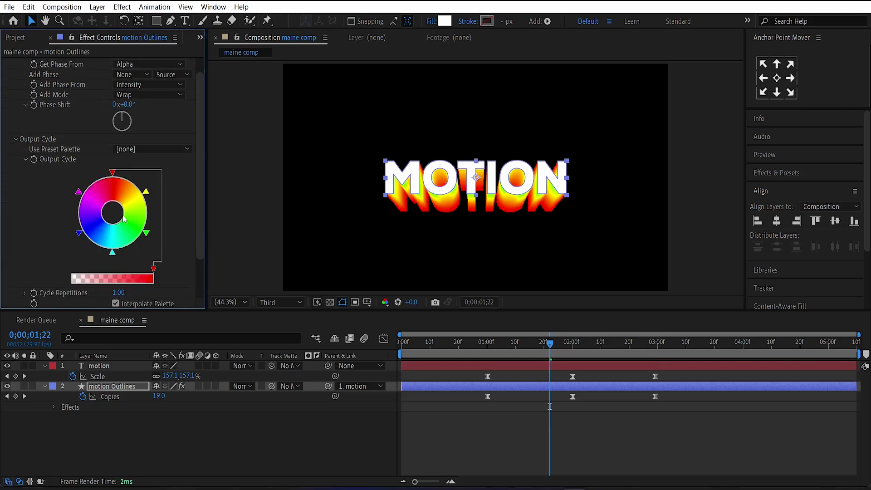
click(139, 150)
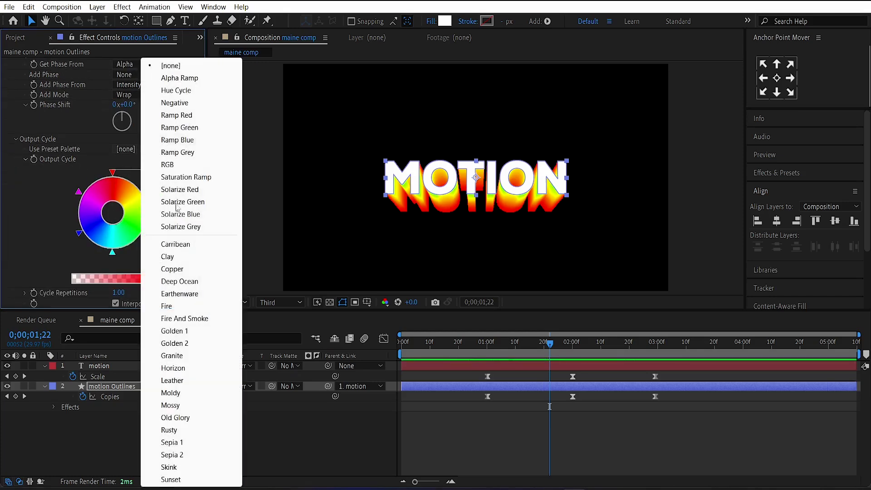
click(50, 182)
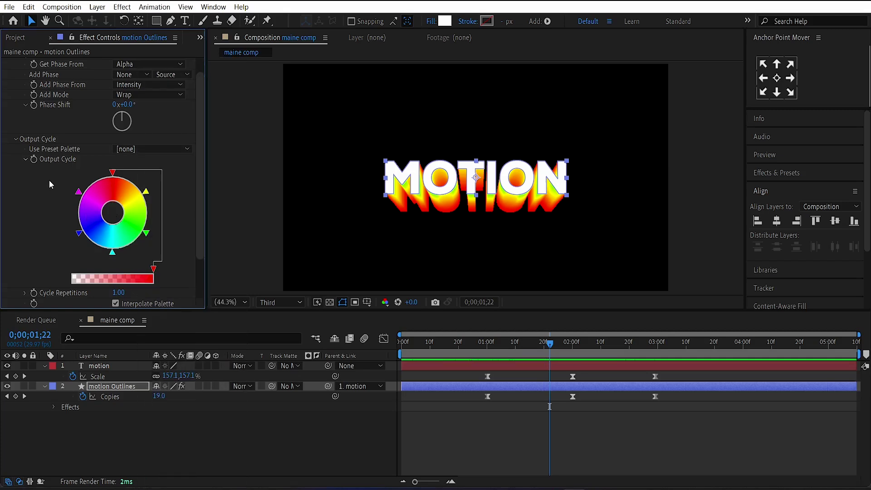
scroll(28, 116, up, 1)
Keyframe Phase Shift from 0x to 1x at 3;08 and scrub to check the colours
click(34, 124)
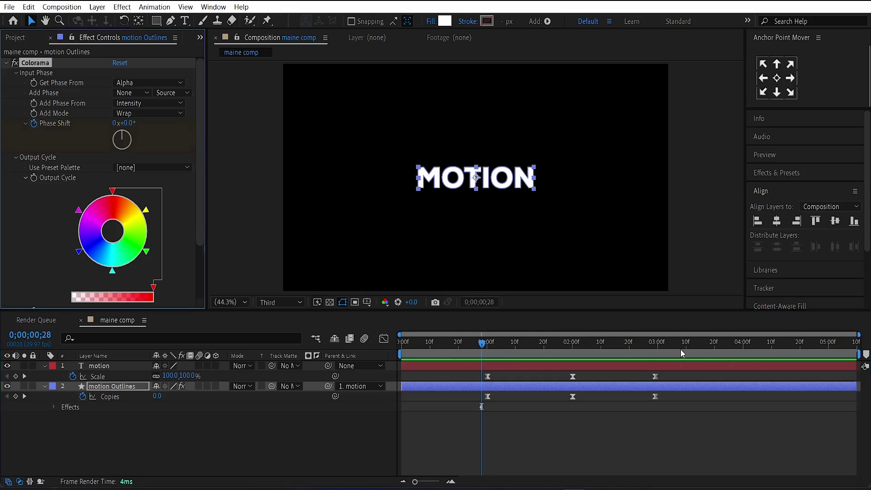
drag(676, 350, 681, 350)
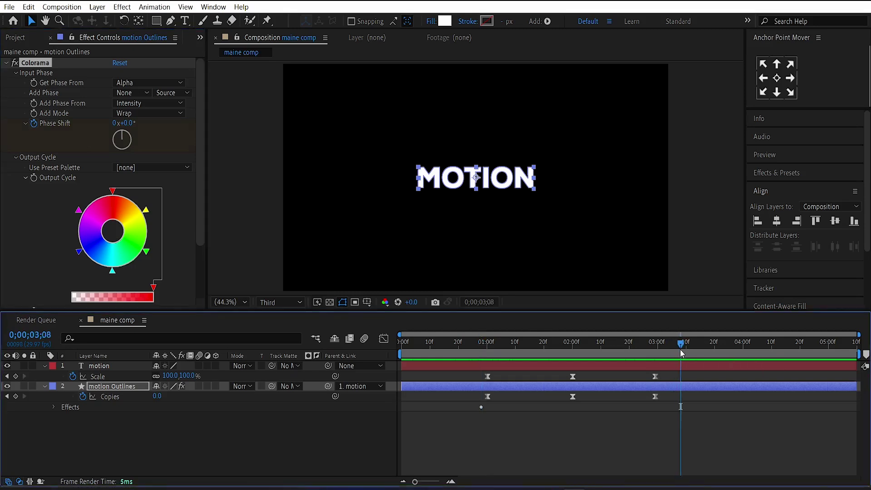
click(115, 124)
text(1)
key(Return)
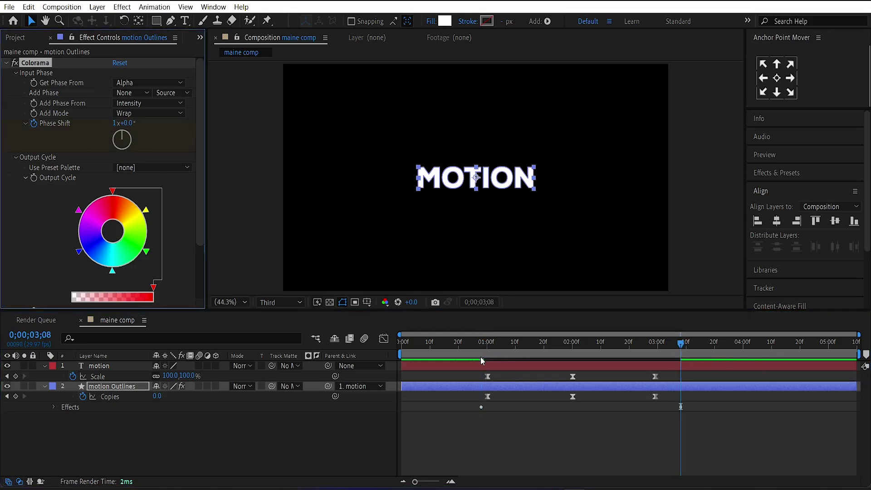
click(479, 355)
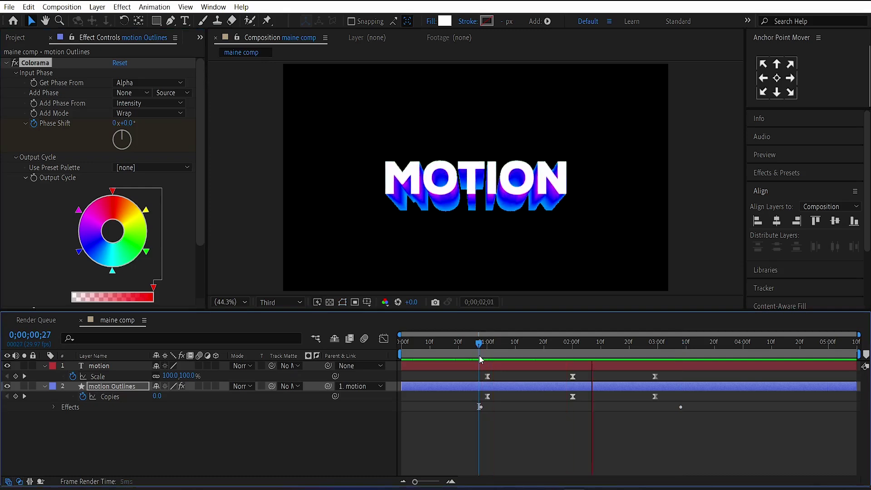
key(space)
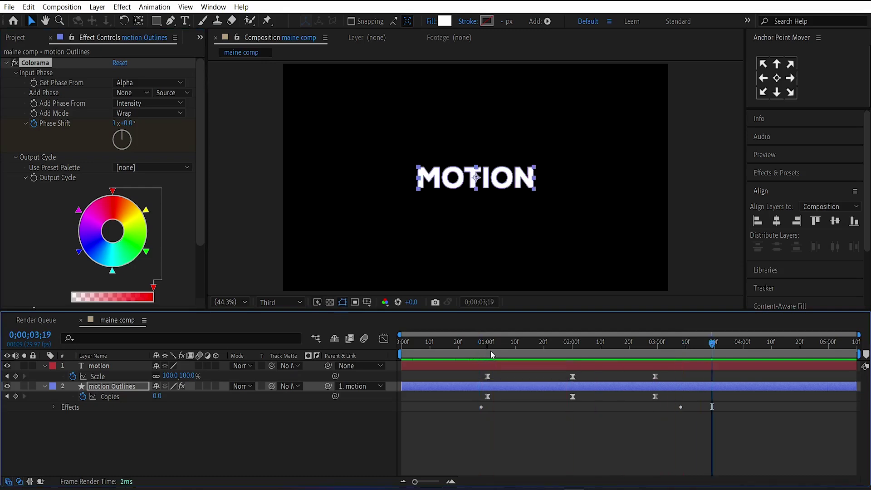
drag(491, 350, 473, 399)
Stretch the Scale and Copies keyframes later and move the last Phase Shift key to 3;26
drag(656, 376, 710, 380)
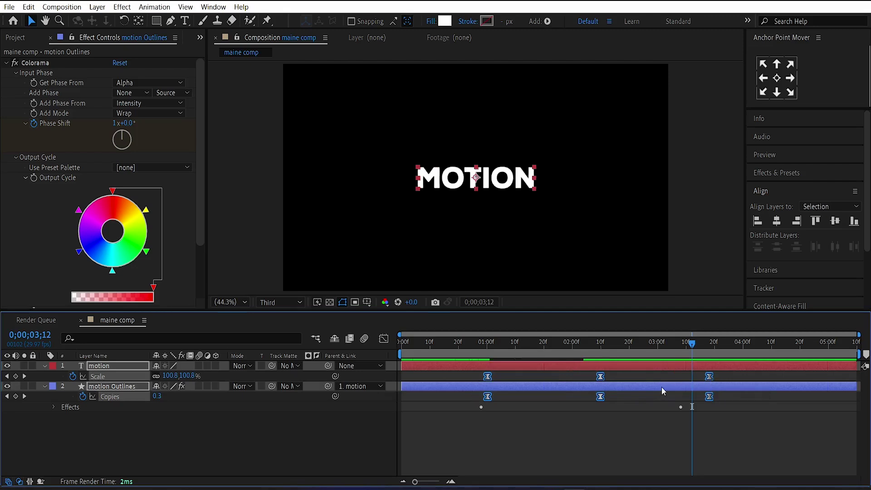
key(u)
key(u)
key(u)
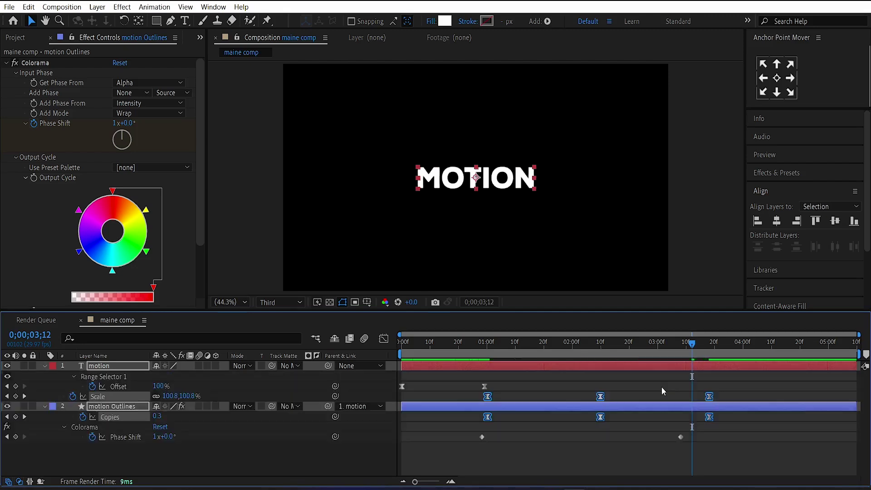
drag(682, 438, 731, 438)
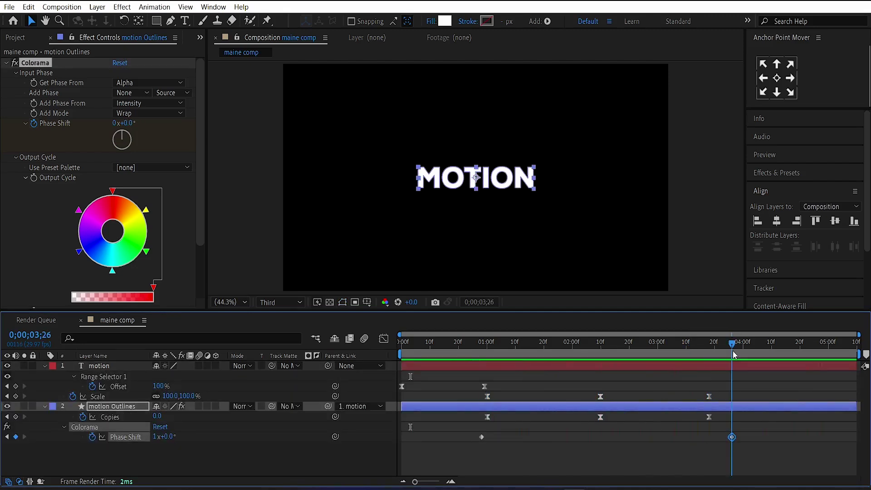
Set the final Phase Shift to 2x+0.0° and preview the colour cycling from 0;24
click(116, 124)
key(Return)
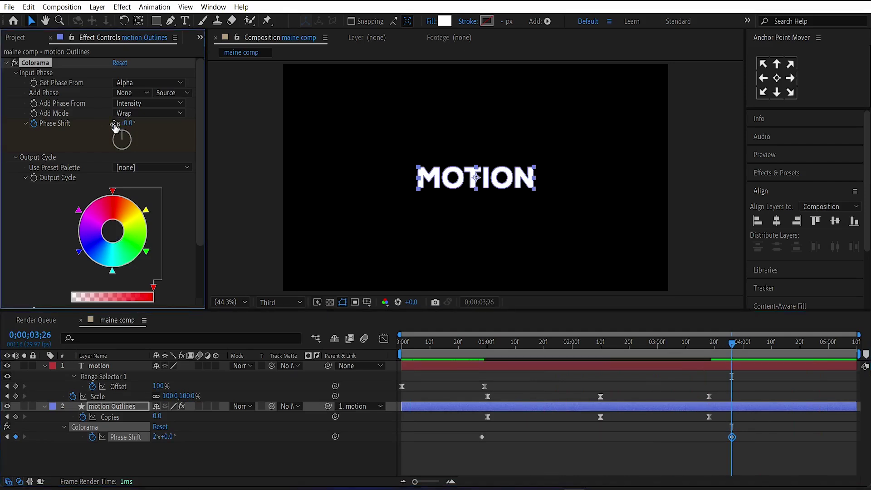
click(471, 347)
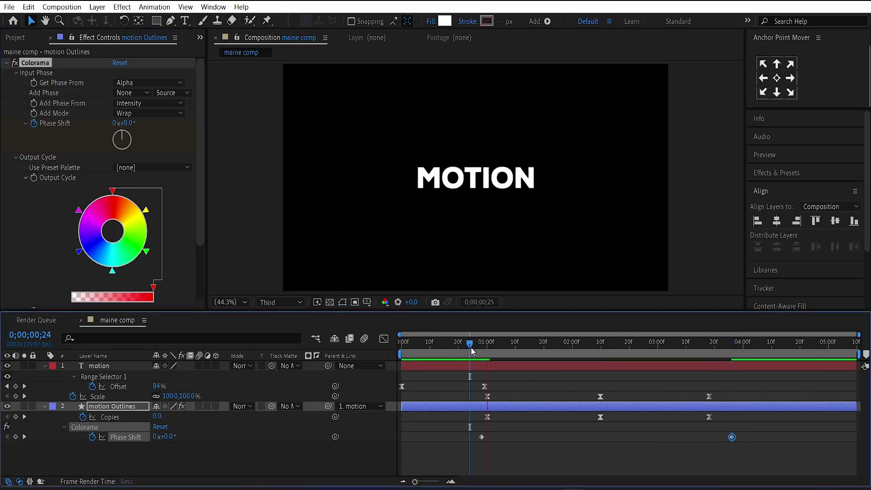
key(space)
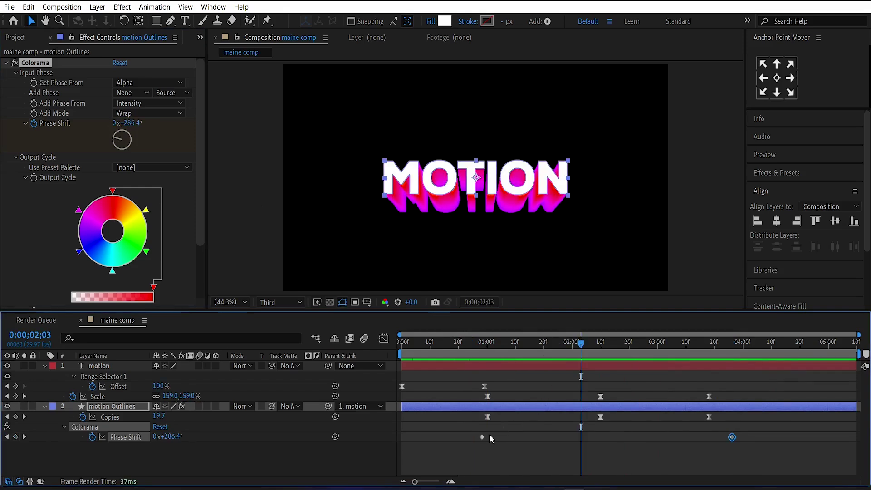
click(471, 443)
Create a new orange (E37D00) solid layer named BG
key(u)
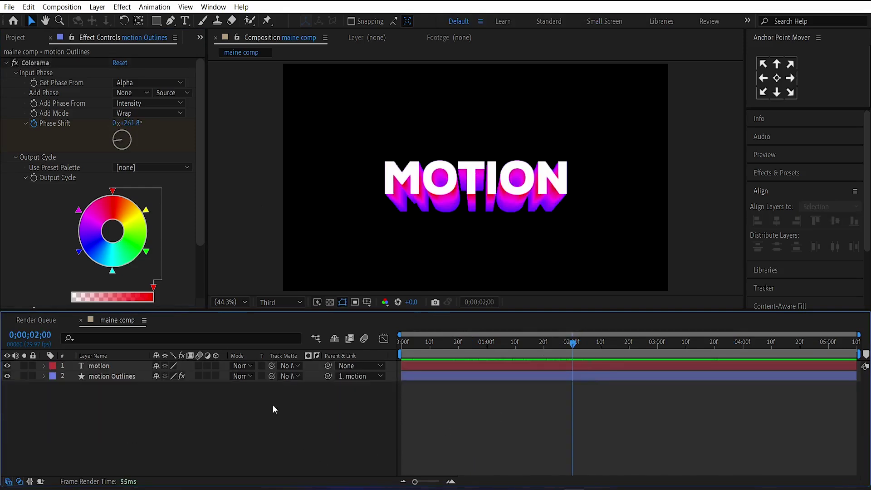
right_click(273, 405)
mouse_move(334, 264)
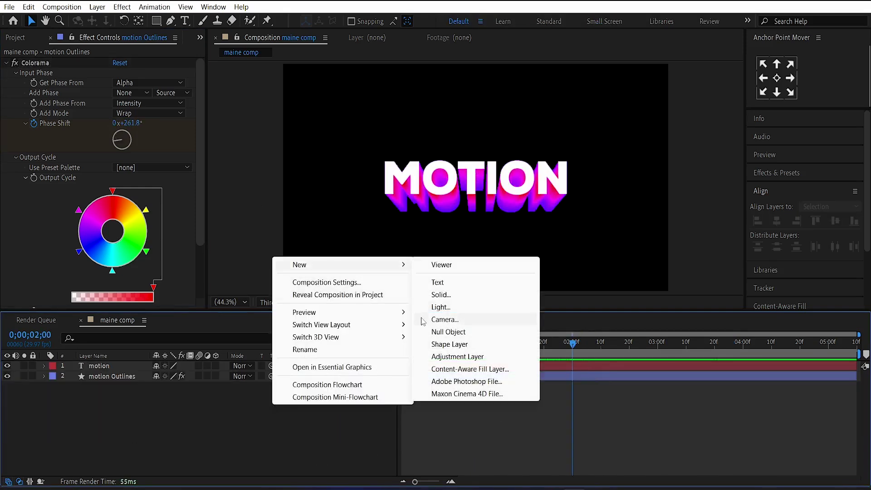
click(439, 296)
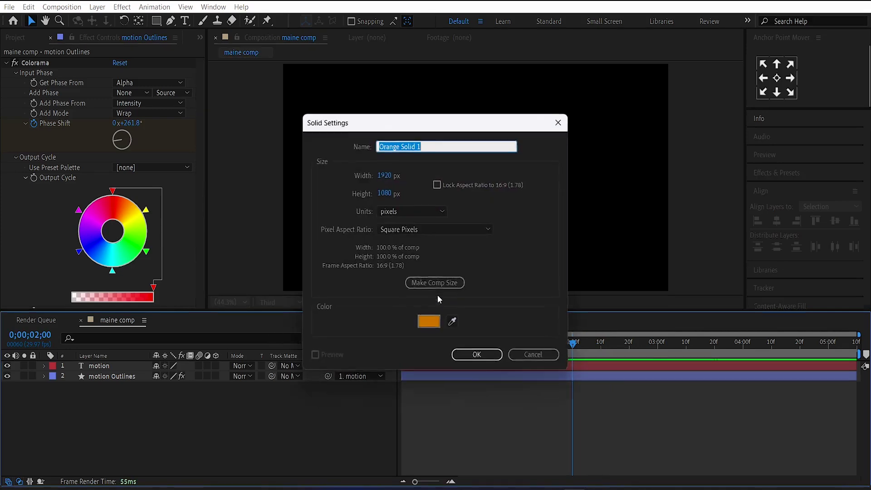
click(428, 322)
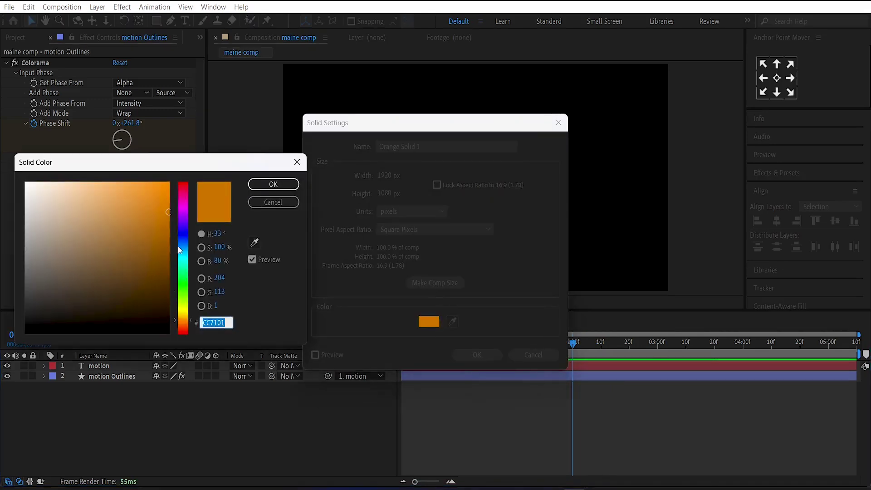
drag(175, 213, 171, 200)
click(273, 184)
click(474, 354)
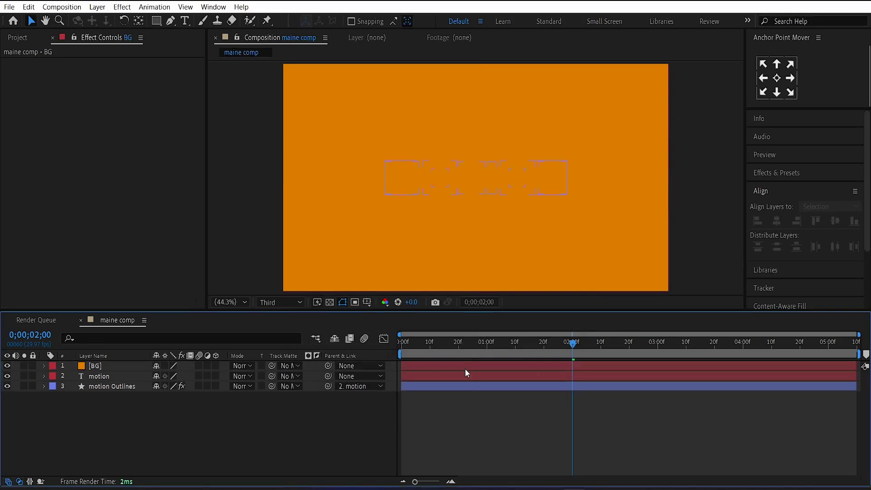
Move the BG solid below the text layers and scrub to preview the title over it
click(450, 343)
drag(114, 364, 110, 399)
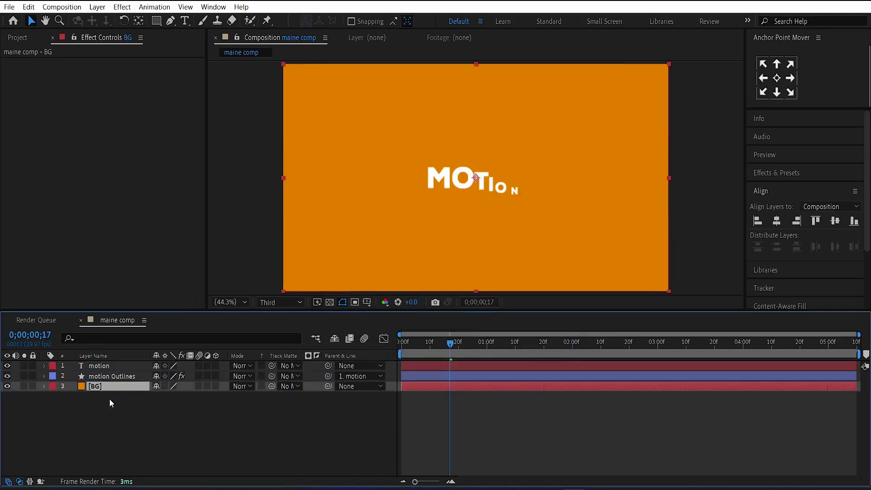
drag(458, 346, 547, 350)
Draw a large blue star with the Star tool near 1;21
click(263, 268)
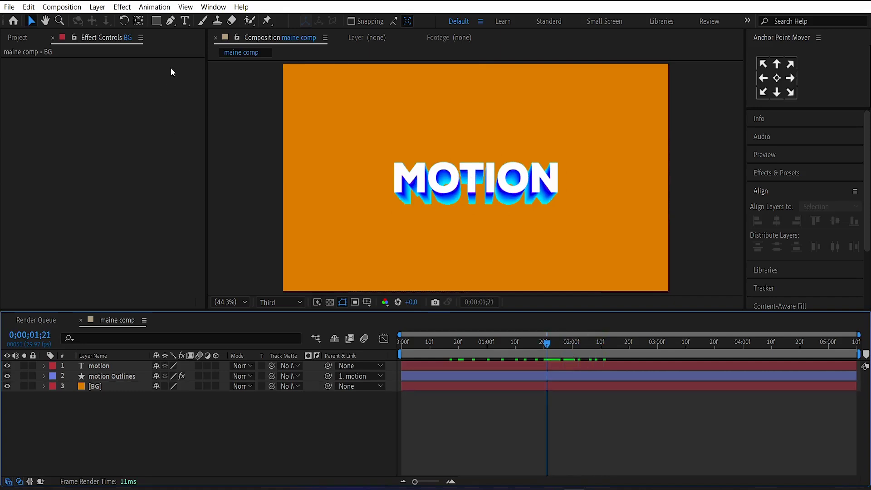
key(q)
key(q)
key(q)
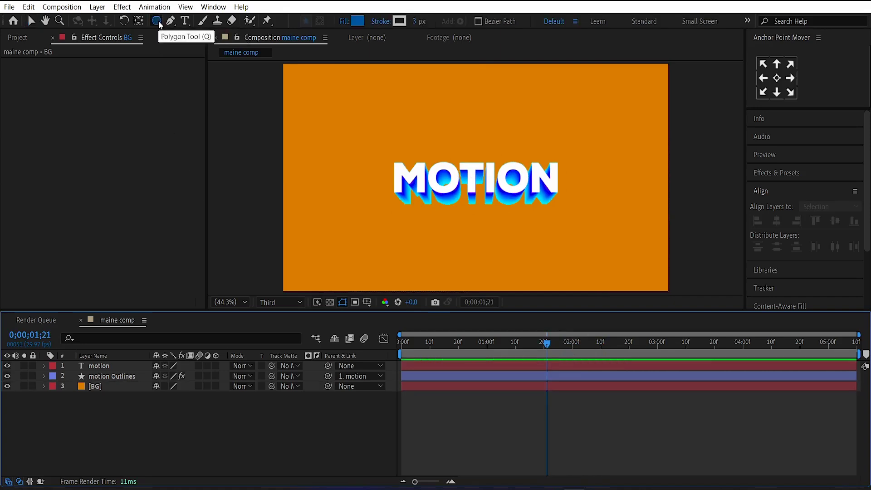
key(q)
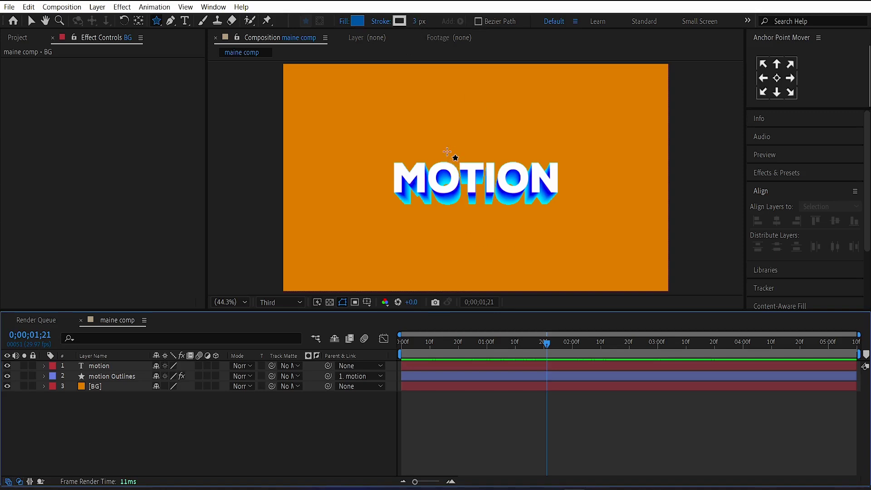
drag(433, 140, 542, 226)
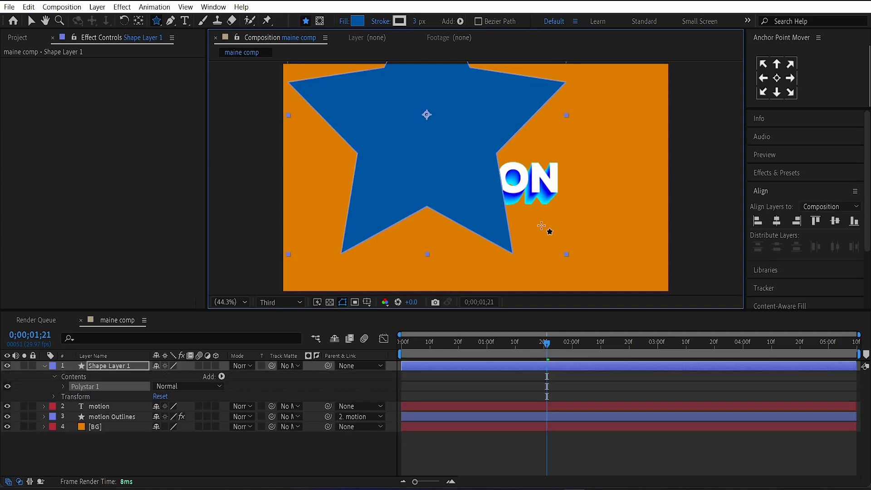
Centre the star in the composition and place its layer below motion Outlines
click(777, 221)
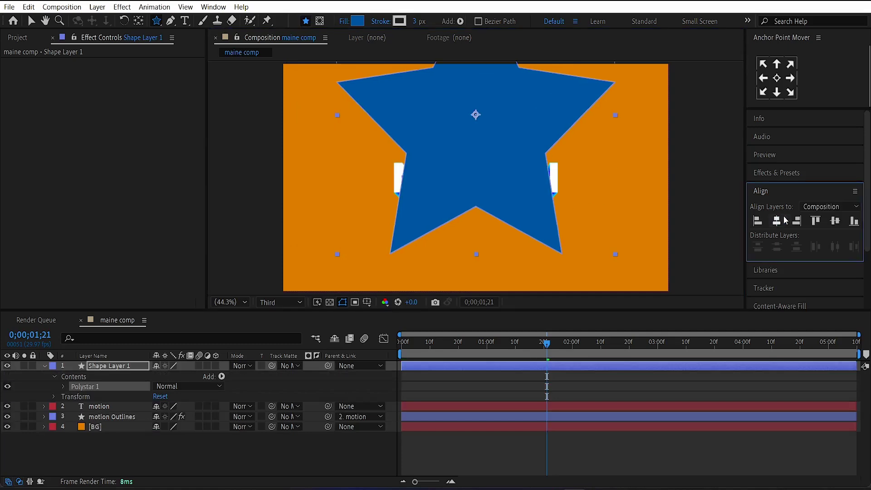
click(835, 220)
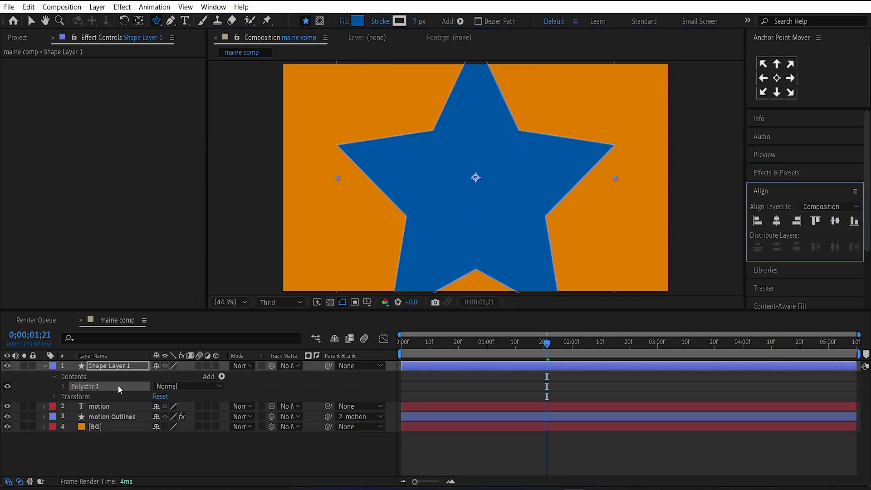
drag(116, 365, 121, 384)
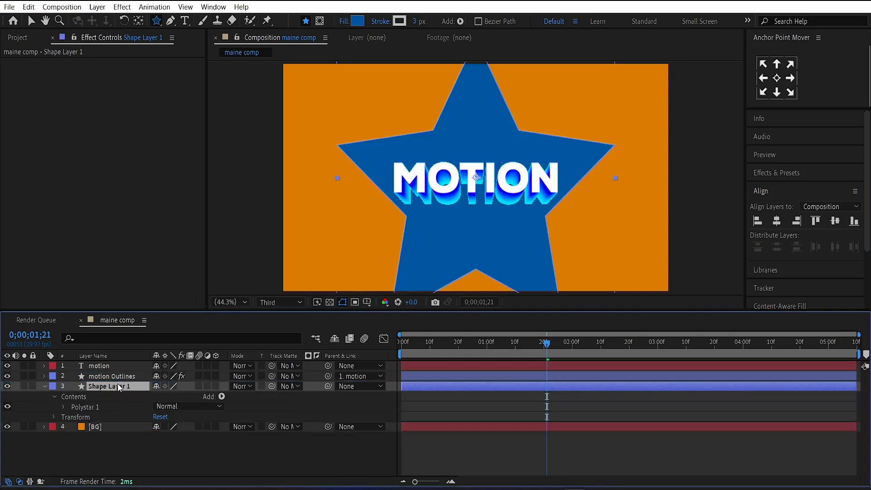
Give Polystar Path 1 9 points, inner radius 416.2, outer radius 657.3 and 165% inner roundness
click(64, 407)
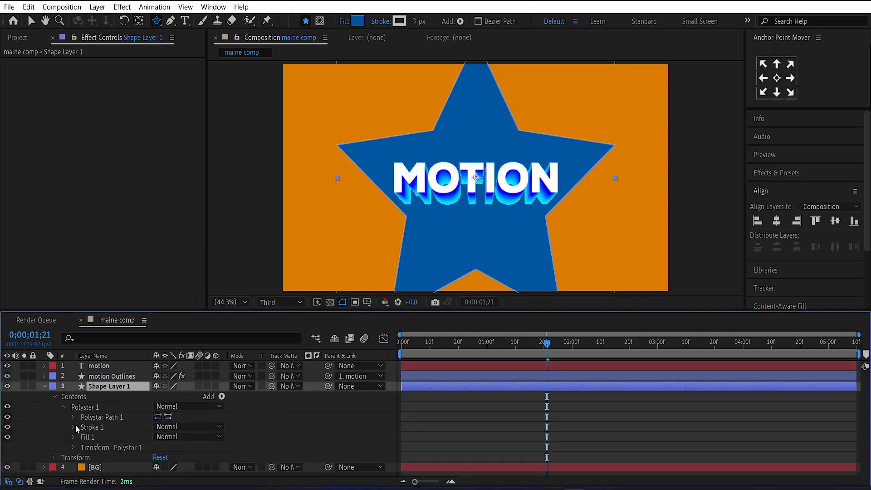
click(73, 417)
click(158, 411)
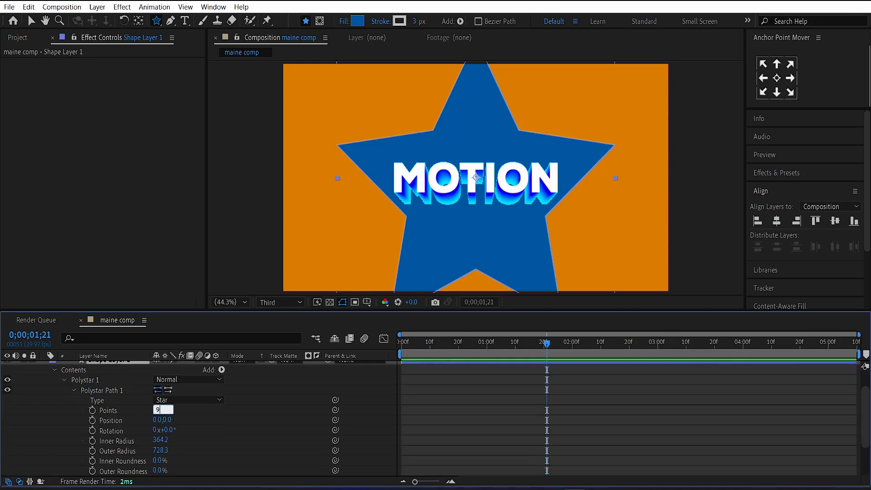
text(8)
key(Return)
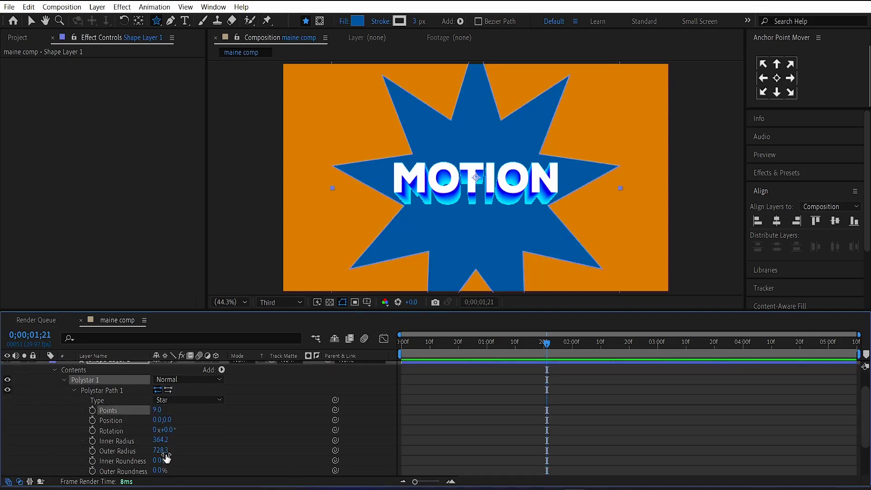
drag(161, 440, 239, 452)
key(F2)
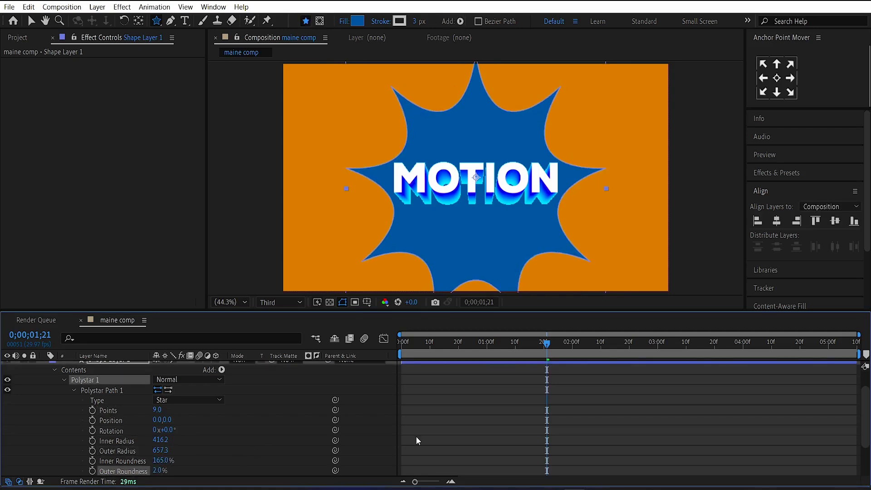
scroll(415, 436, up, 2)
click(454, 383)
Start Scale and Rotation keyframes on the star with scale 0% at 1;00
click(485, 376)
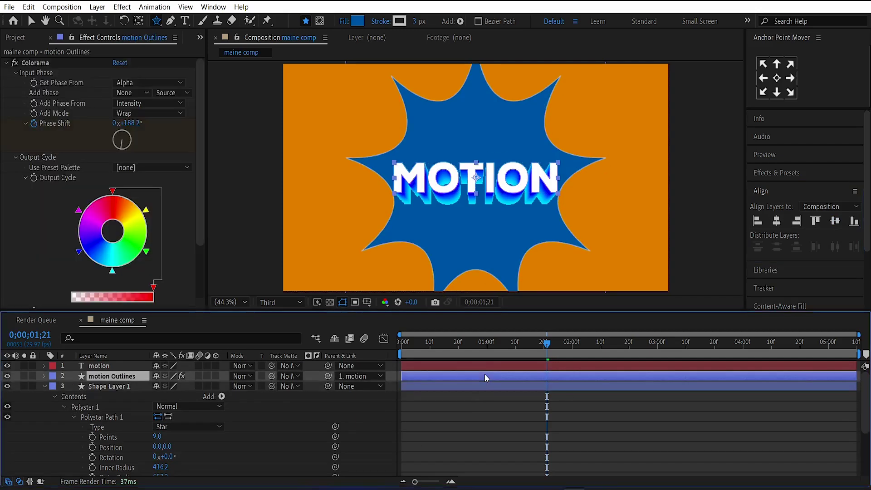
key(u)
click(489, 345)
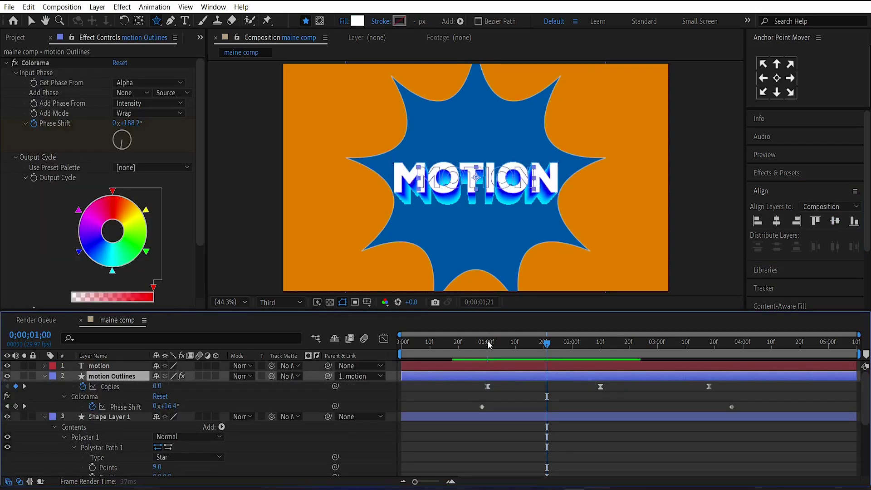
click(483, 419)
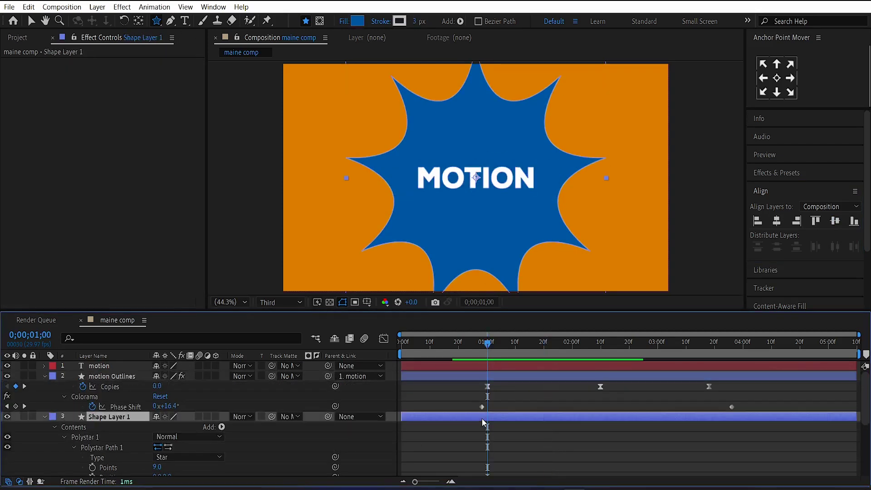
key(s)
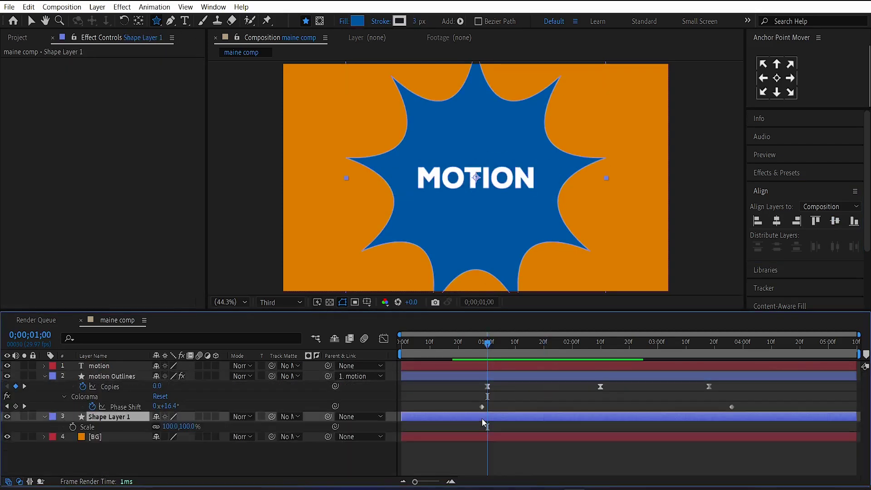
click(72, 427)
key(shift+r)
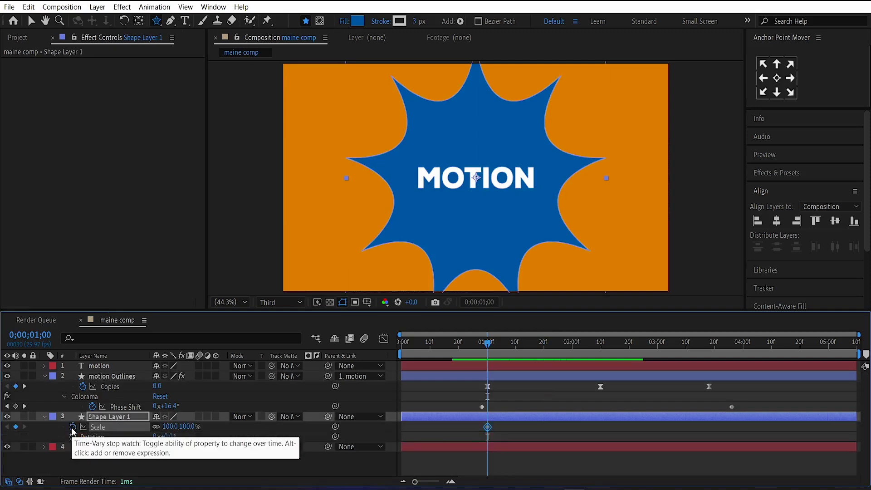
click(72, 436)
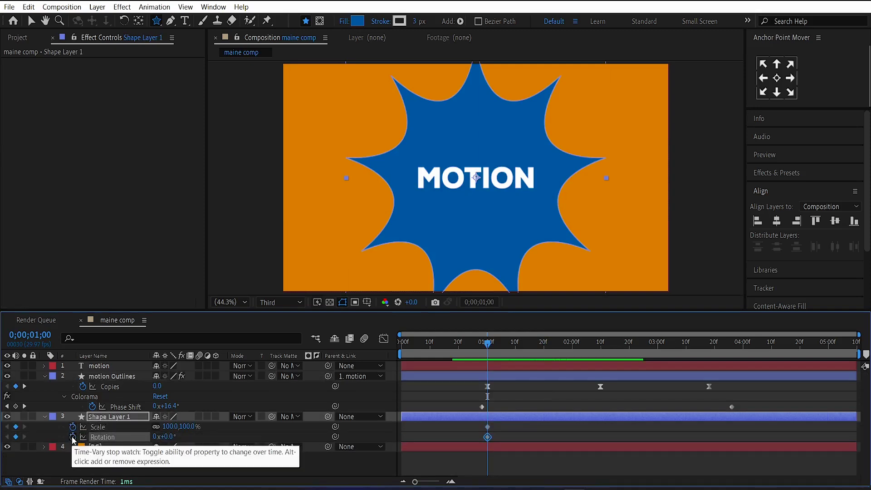
click(167, 427)
text(0)
key(Return)
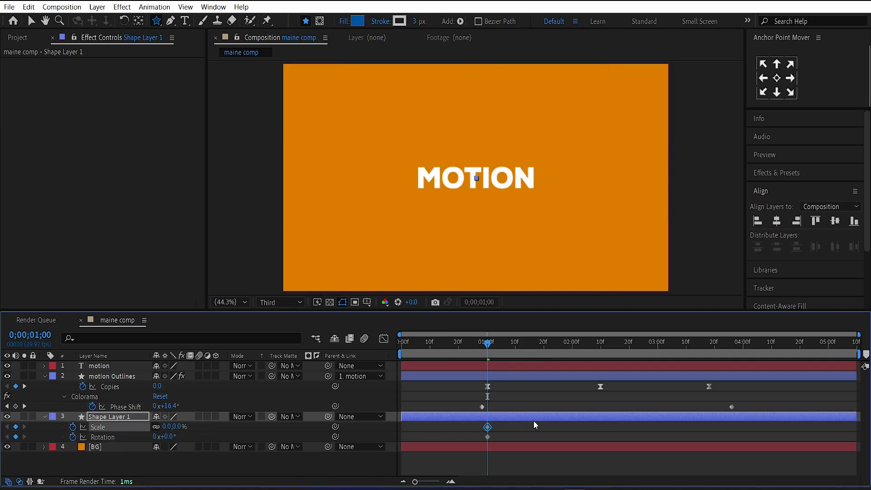
At 2;10, key the star's scale to 124% and rotation to 60°
click(601, 350)
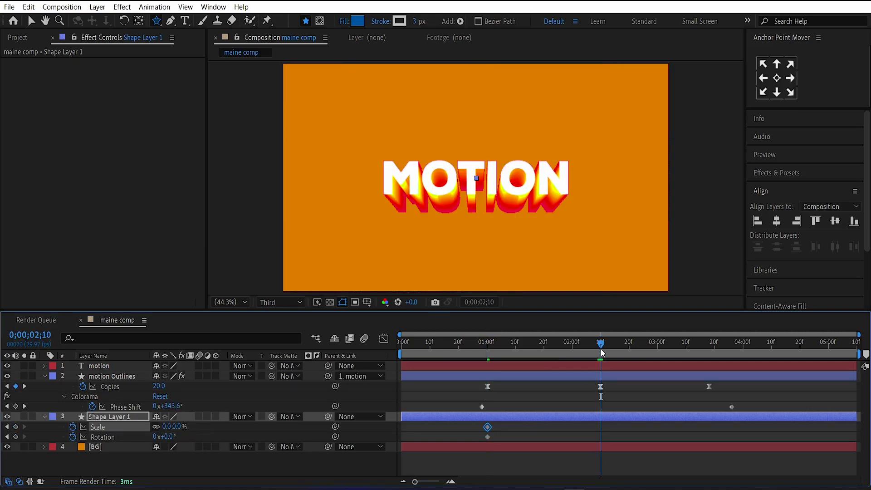
click(177, 427)
text(150)
key(Return)
drag(171, 427, 156, 428)
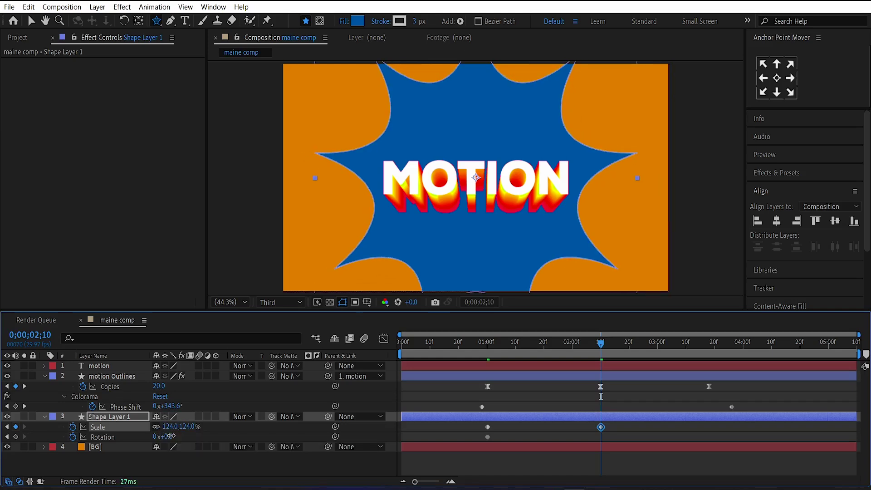
click(169, 436)
text(60)
key(Return)
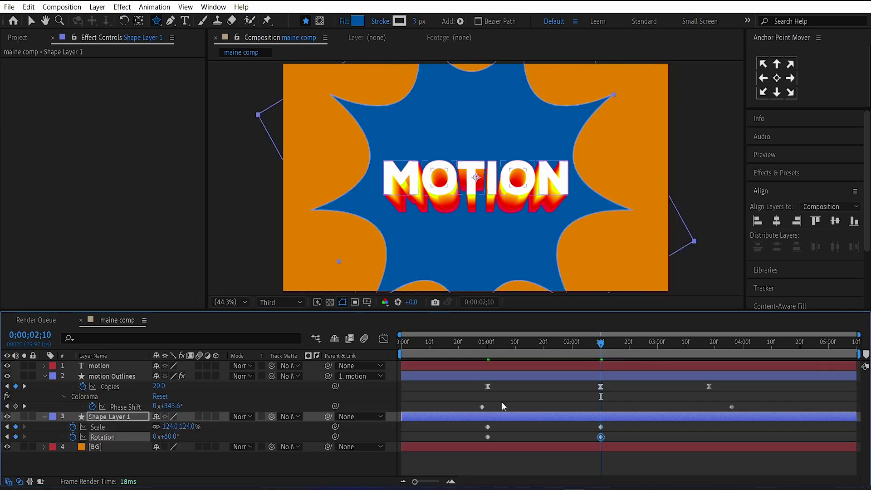
At 3;18, key the star's scale to 280% and rotation to 120°
click(712, 350)
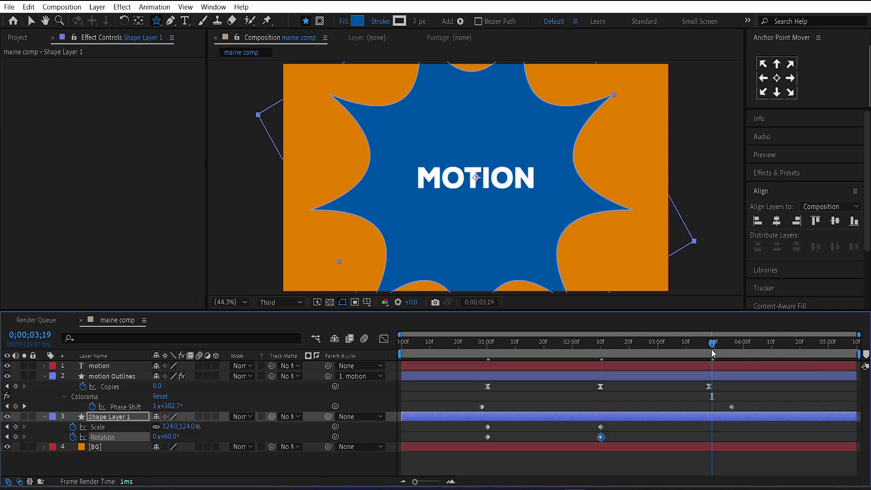
click(170, 427)
text(250)
key(Return)
key(Return)
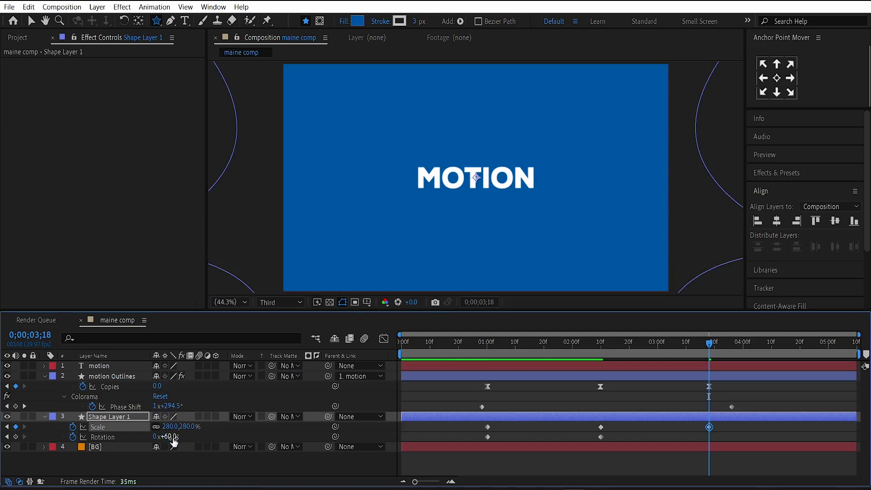
click(167, 435)
text(120)
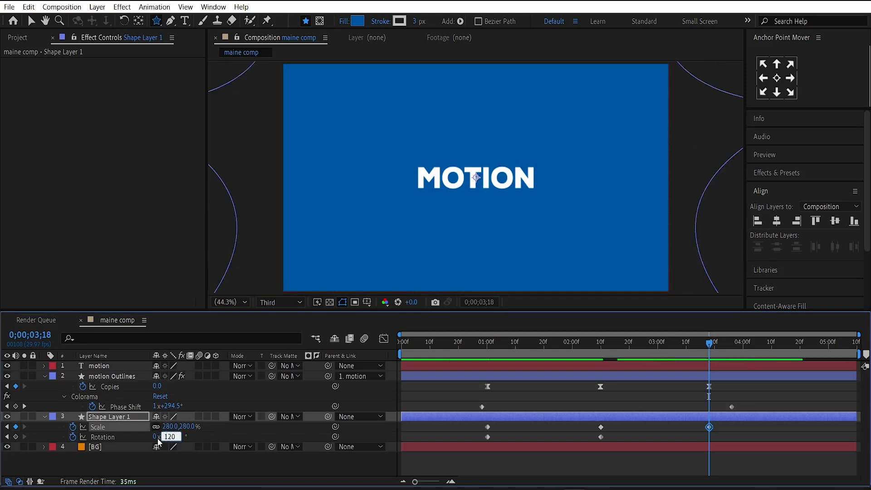
key(Return)
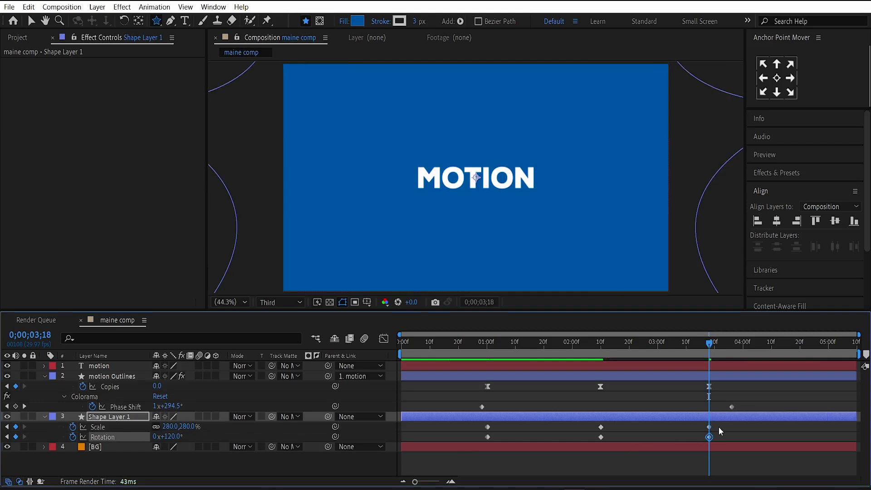
Easy-ease the star's Scale and Rotation keys and raise their influence into steep speed spikes
drag(723, 427, 450, 440)
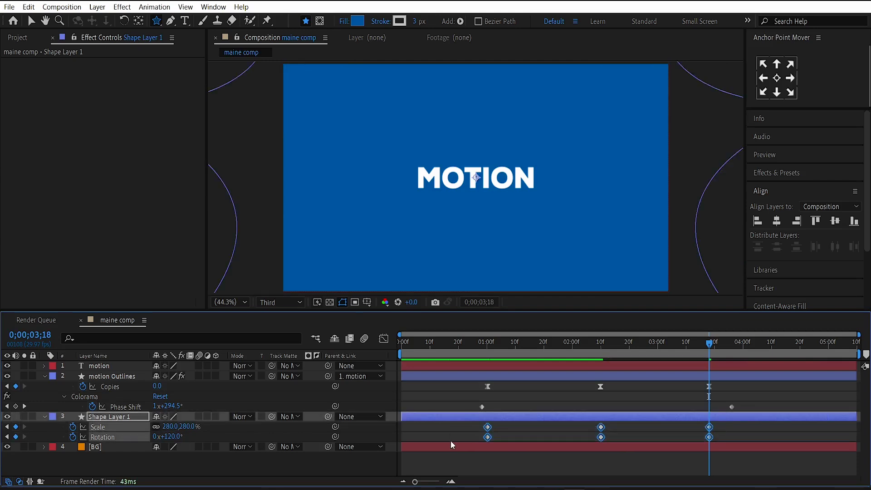
key(F9)
click(383, 338)
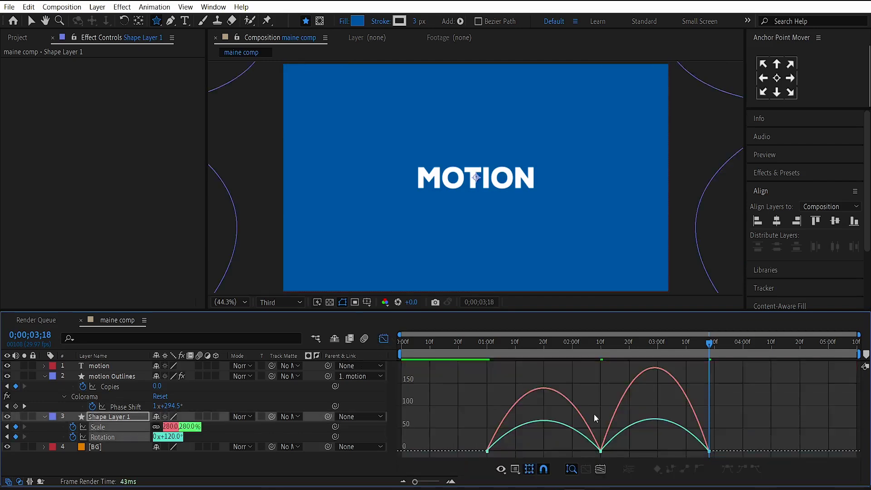
drag(736, 420, 589, 467)
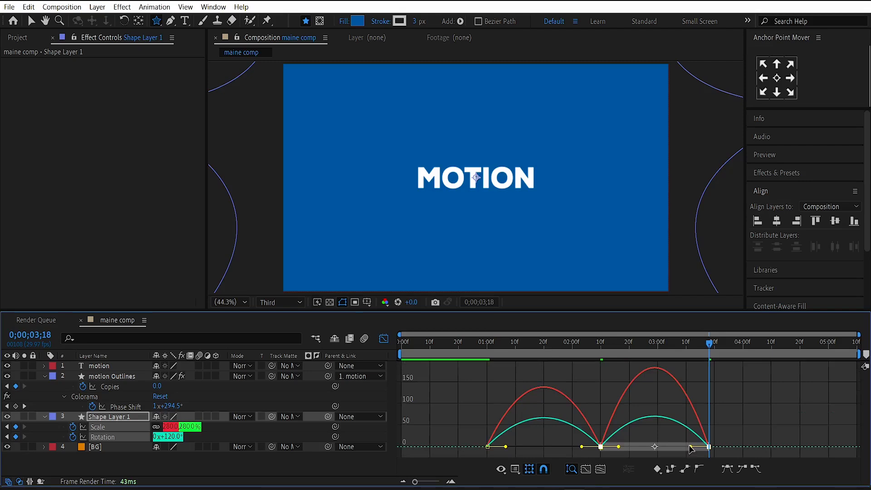
drag(690, 448, 659, 450)
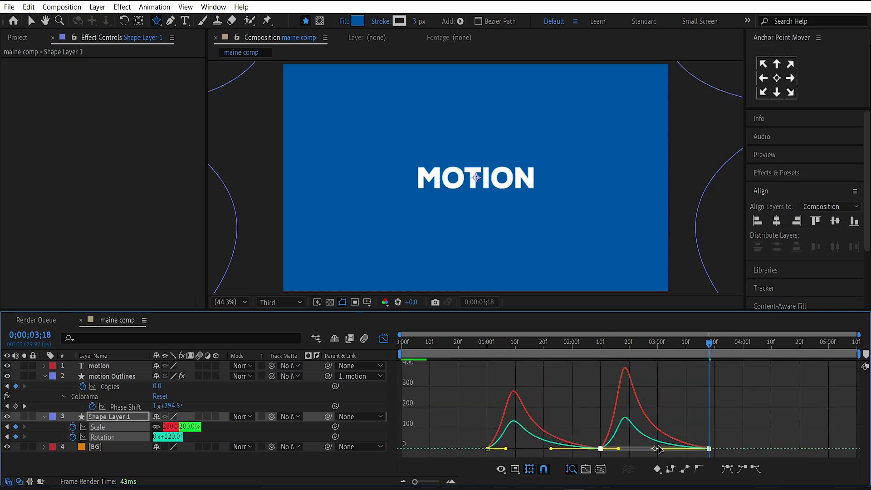
drag(463, 432, 619, 456)
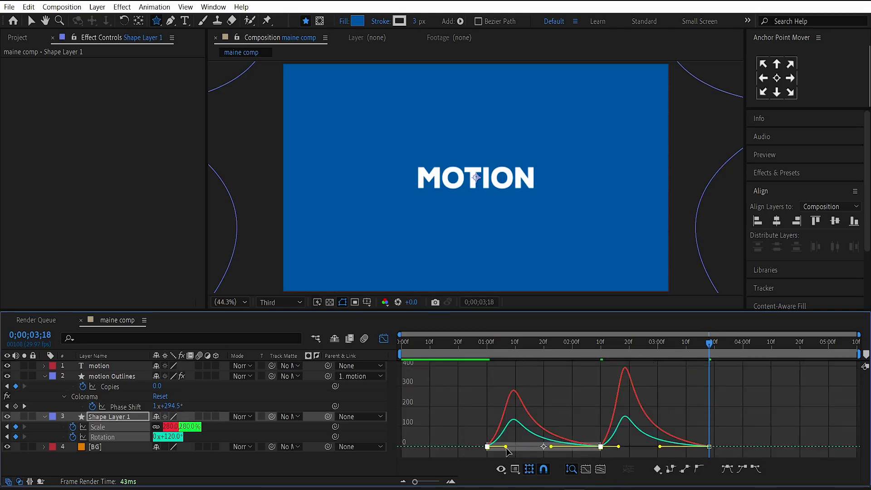
drag(506, 446, 534, 449)
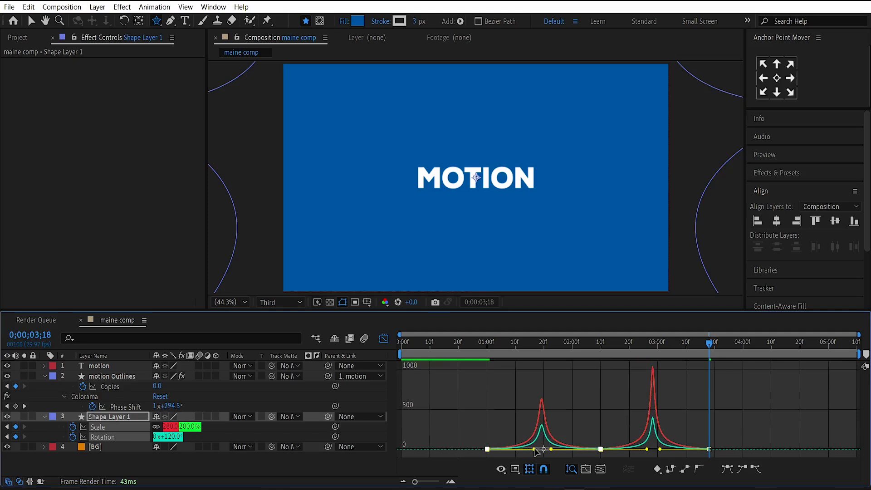
Return to the keyframe view and preview the starburst from 0;00;00;20
click(383, 344)
click(469, 355)
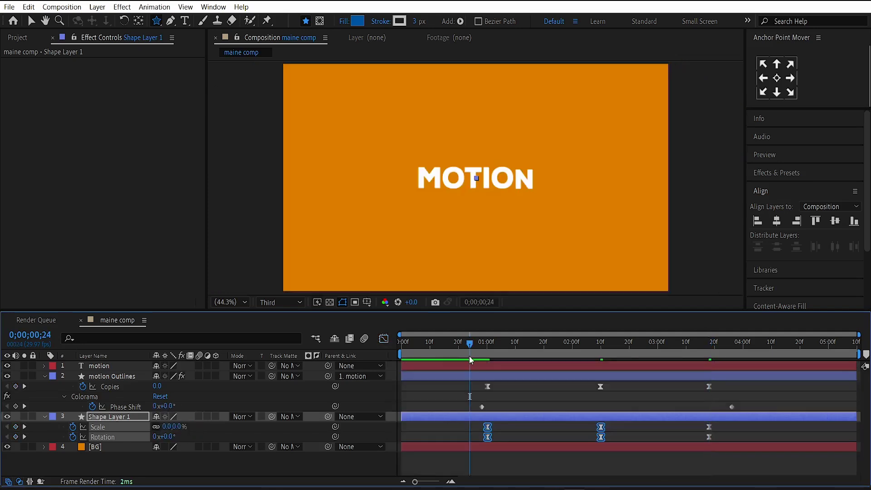
drag(469, 355, 456, 355)
key(space)
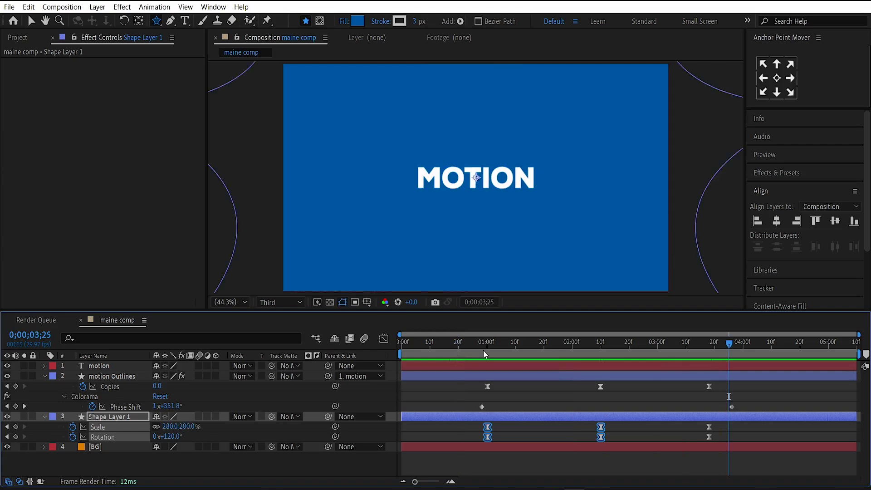
Trim the starburst layer to 0;00;00;29–0;00;03;18 and duplicate it
click(710, 355)
key(alt+bracketright)
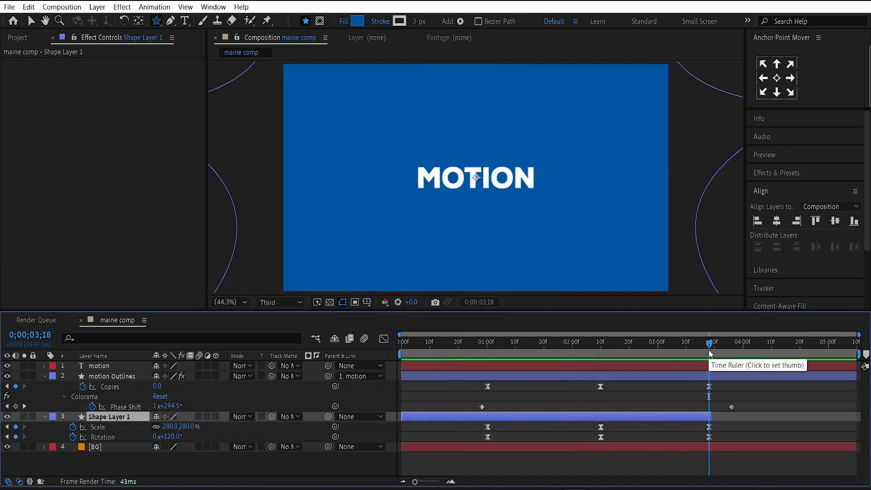
click(486, 349)
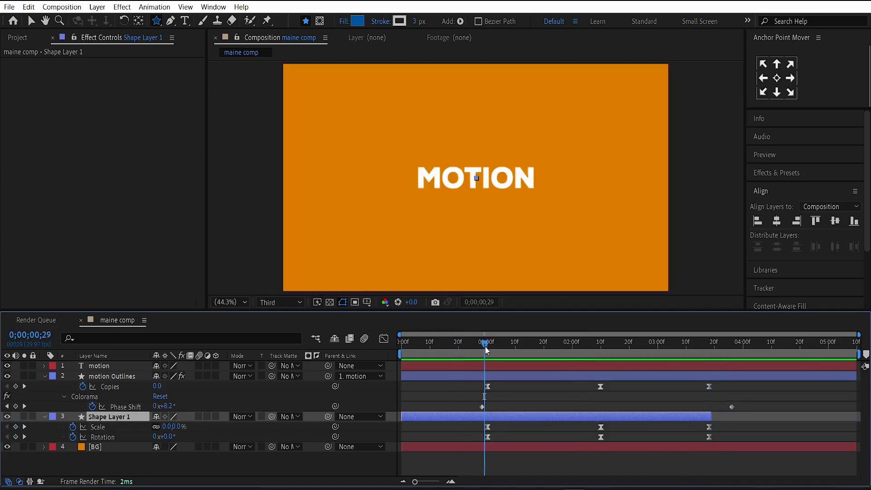
key(alt+bracketleft)
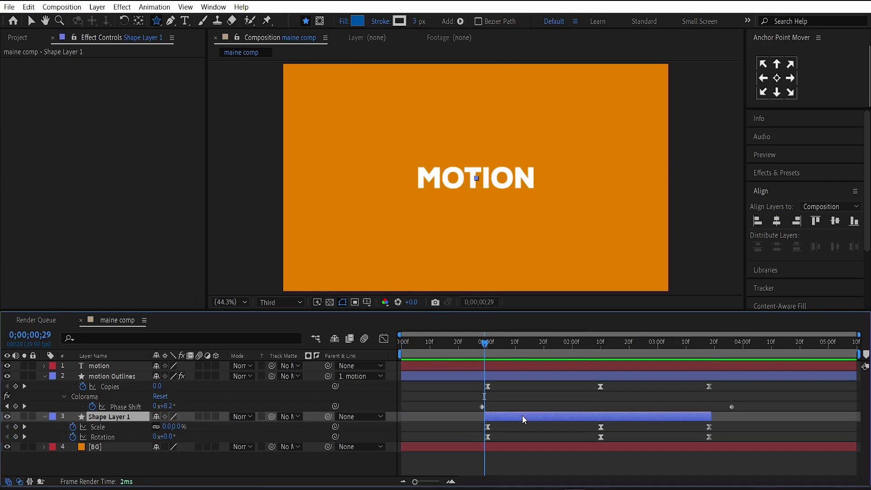
key(ctrl+d)
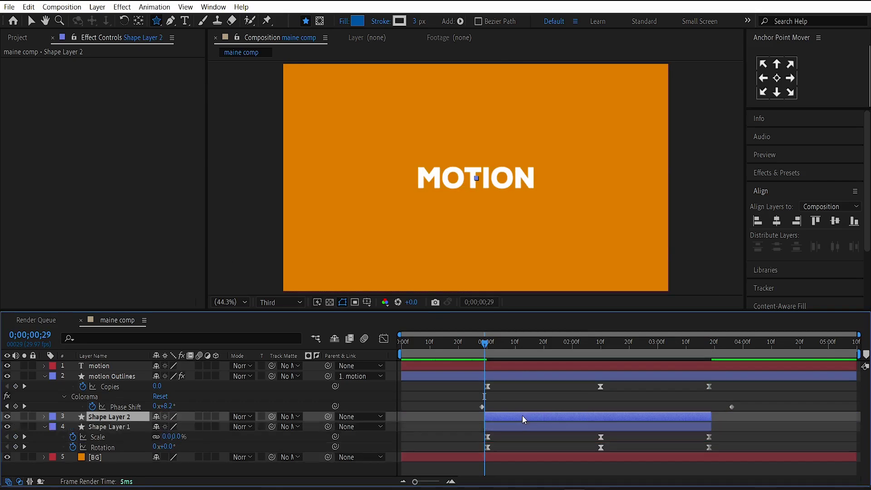
Change Shape Layer 1's fill colour to purple
click(600, 429)
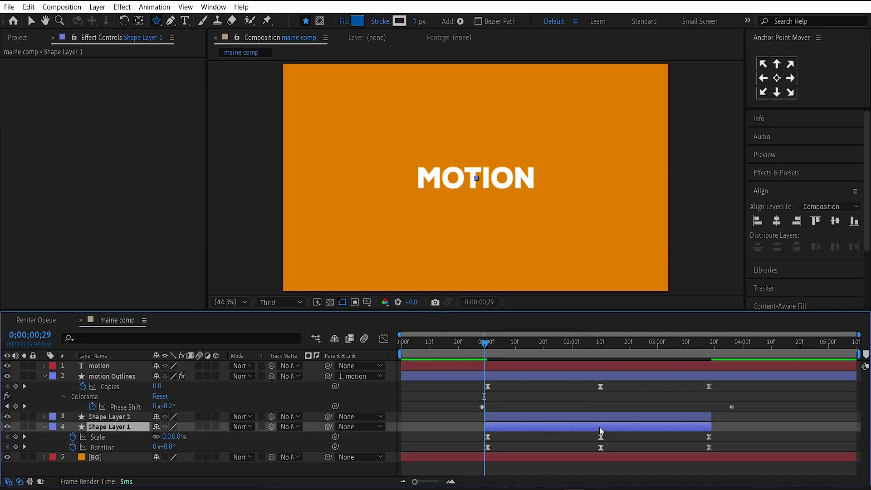
click(601, 353)
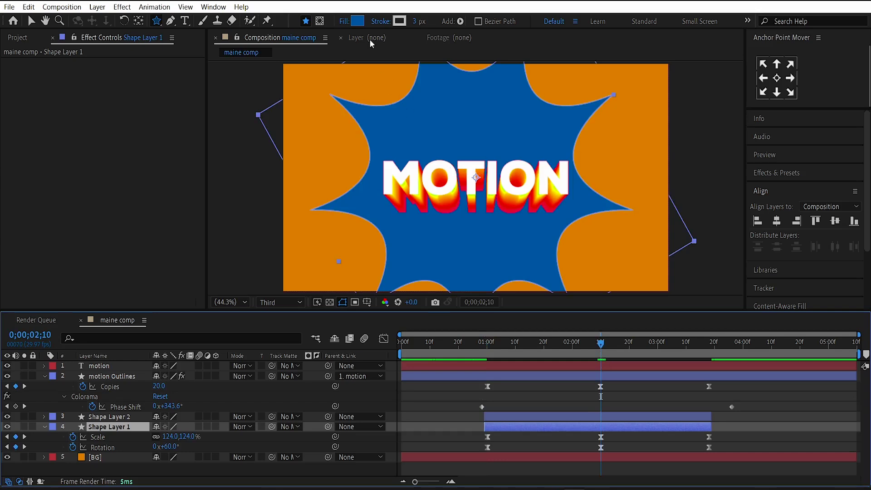
click(358, 23)
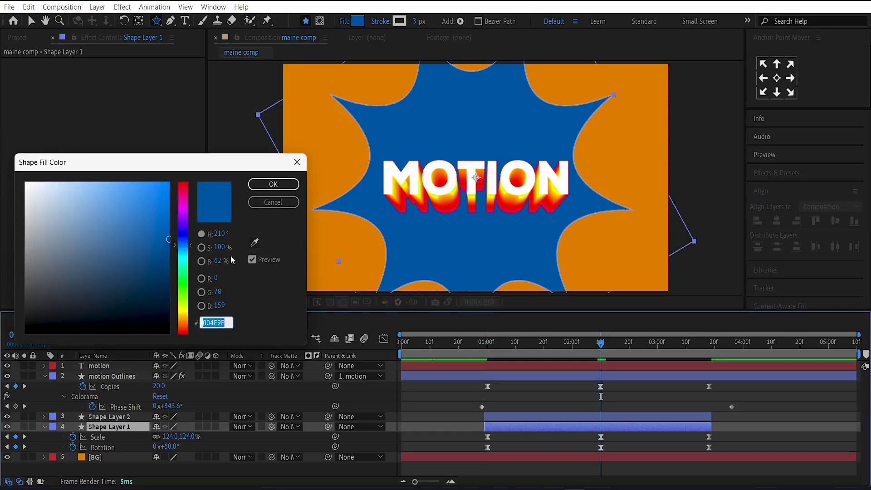
click(181, 217)
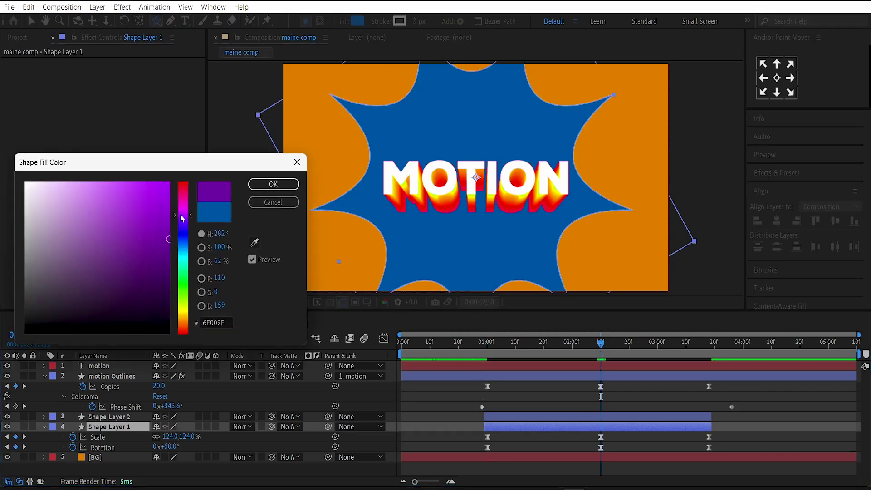
click(274, 185)
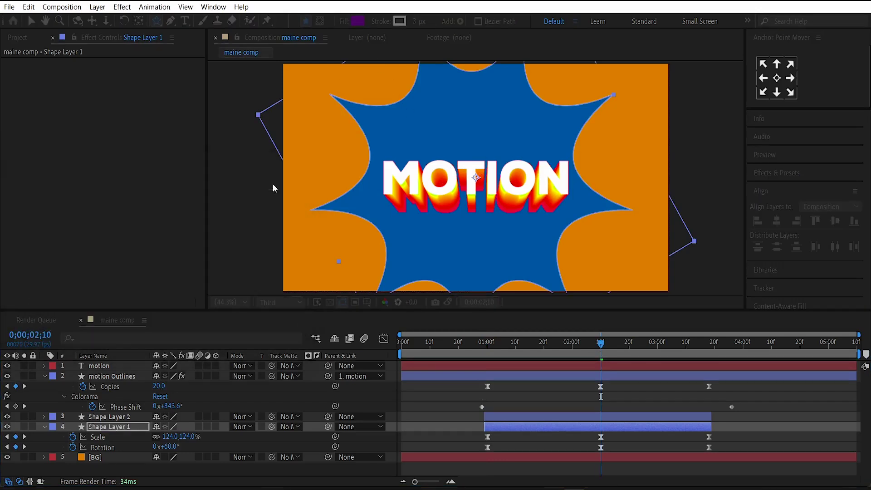
At 2;10, set Shape Layer 1's Scale to 180% and Rotation to -60°, then scrub to review
click(171, 437)
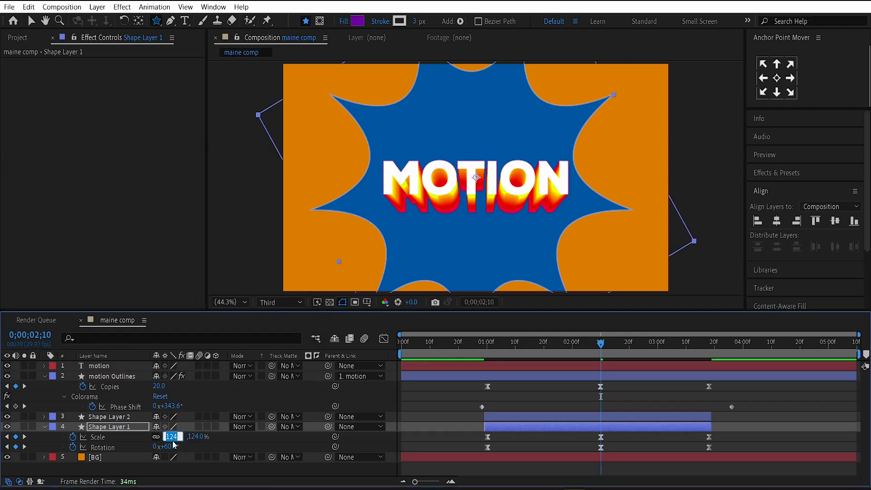
text(150)
key(Return)
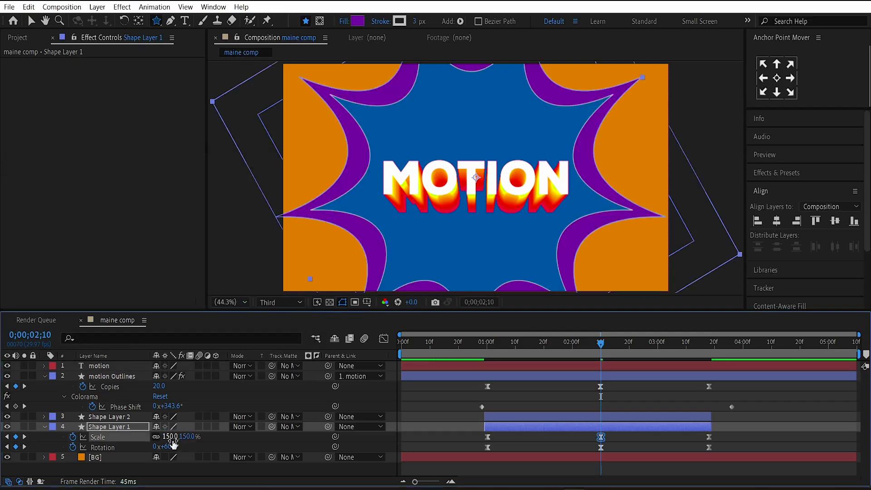
click(171, 446)
text(-60)
key(Return)
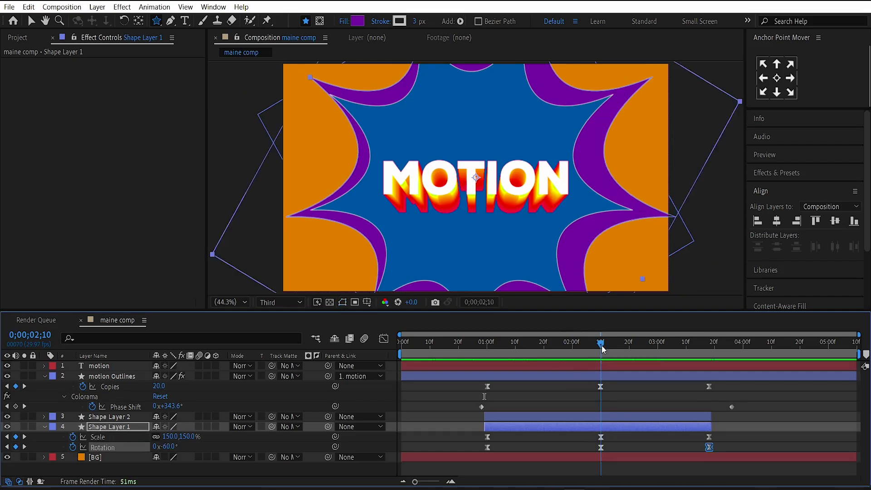
click(170, 437)
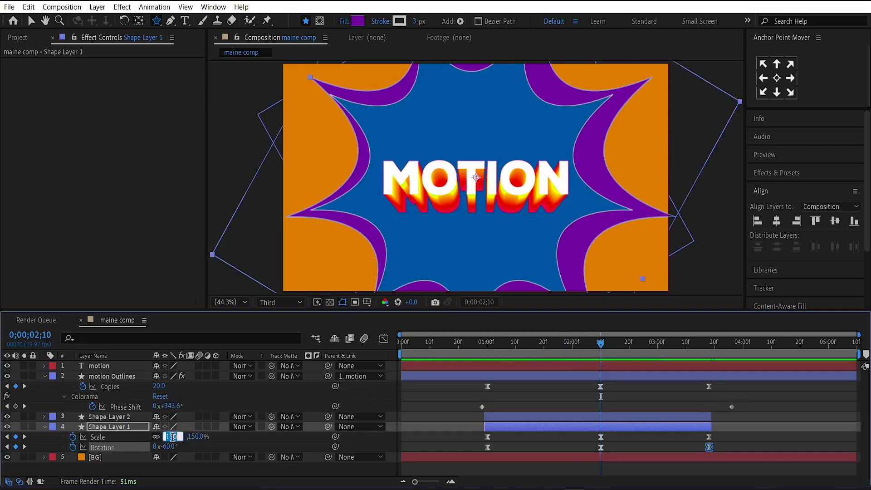
text(1)
key(Return)
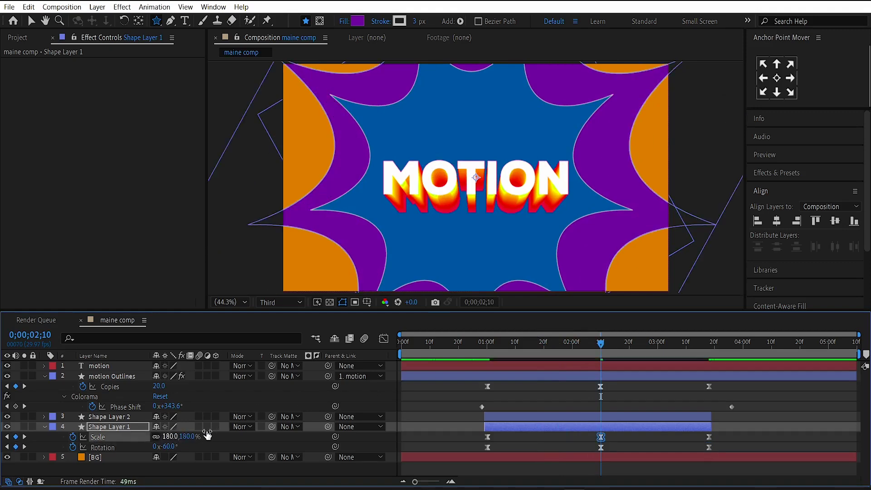
click(475, 343)
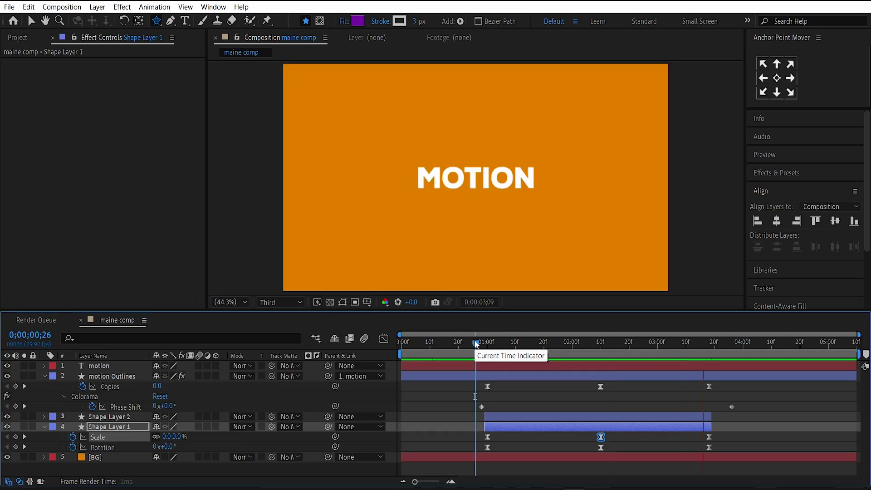
drag(476, 344, 614, 345)
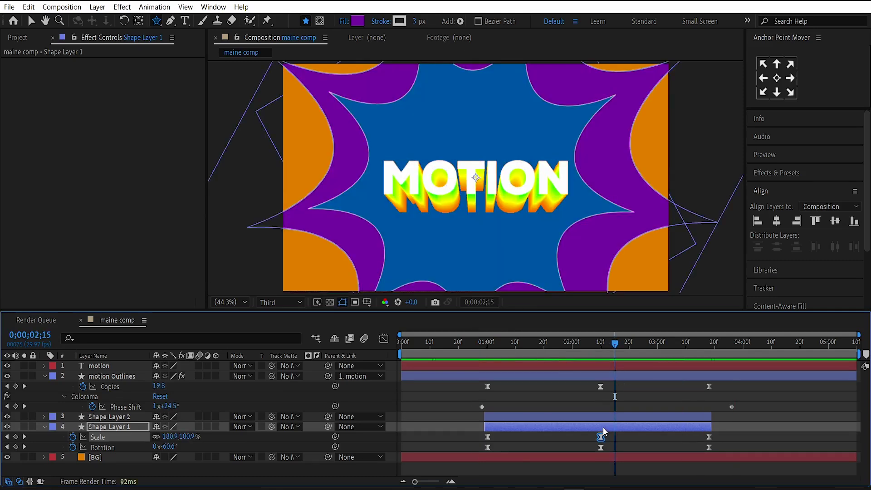
Duplicate Shape Layer 1 into Shape Layer 3, place it above Shape Layer 2, and show its keyframes
key(ctrl+d)
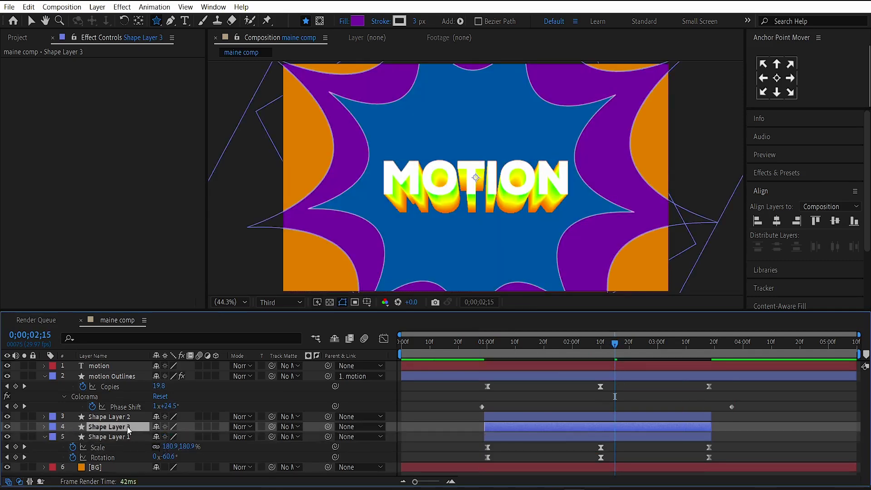
drag(129, 430, 121, 410)
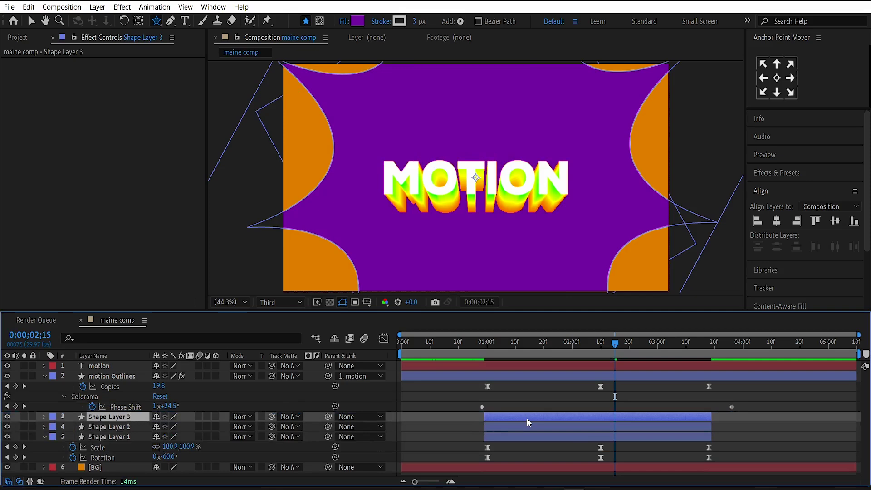
key(u)
drag(608, 345, 602, 347)
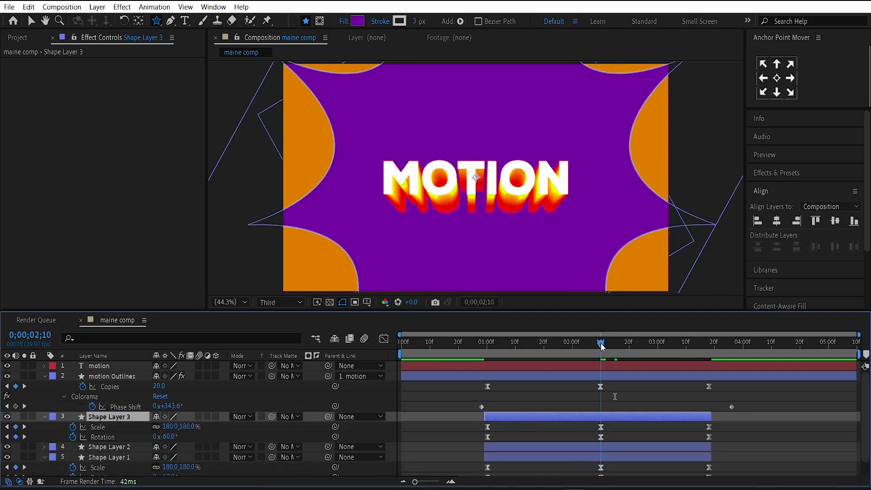
Set Shape Layer 3's fill to the orange sampled from the background
click(358, 21)
click(254, 242)
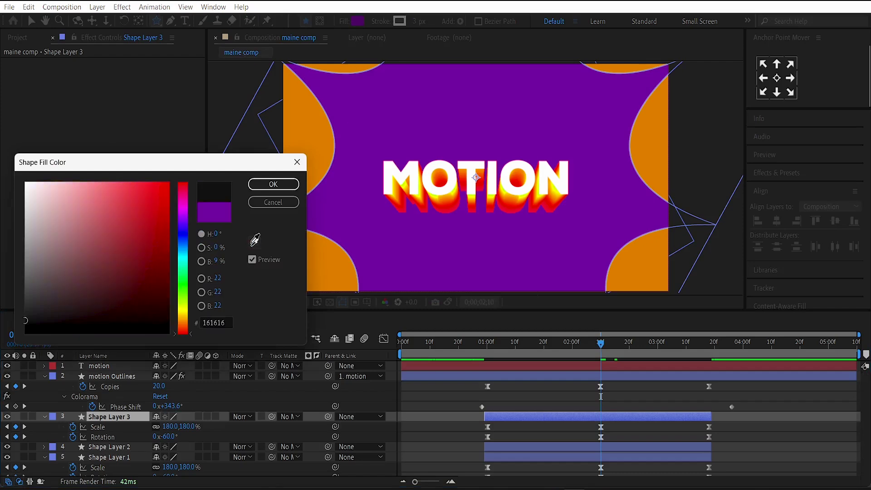
click(321, 150)
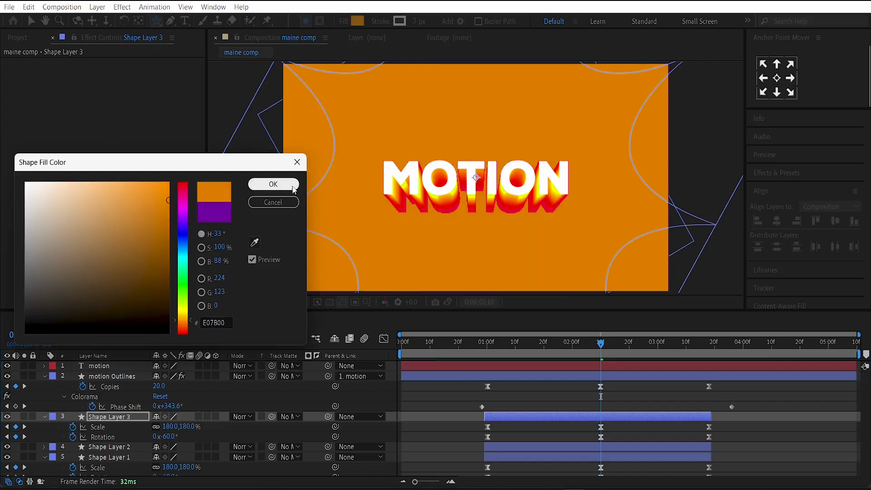
click(273, 184)
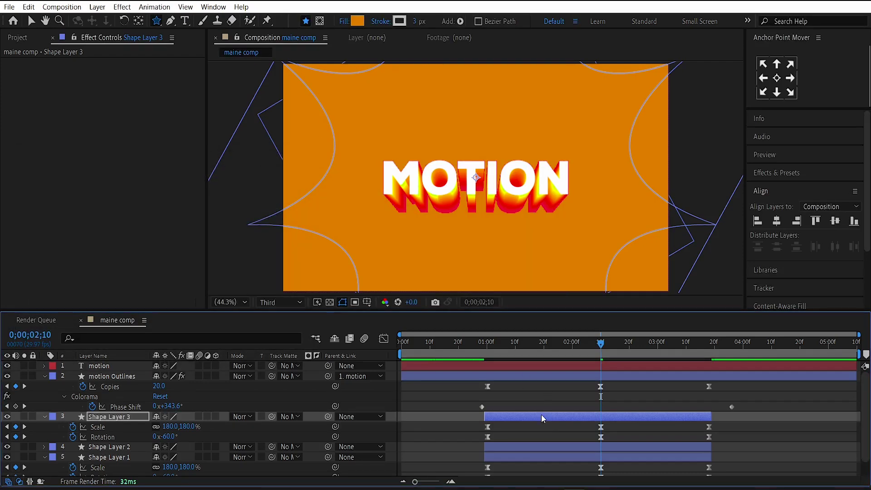
Shift Shape Layer 3 later and set its Scale to 300% at 0;00;03;19
drag(541, 415, 654, 421)
click(710, 350)
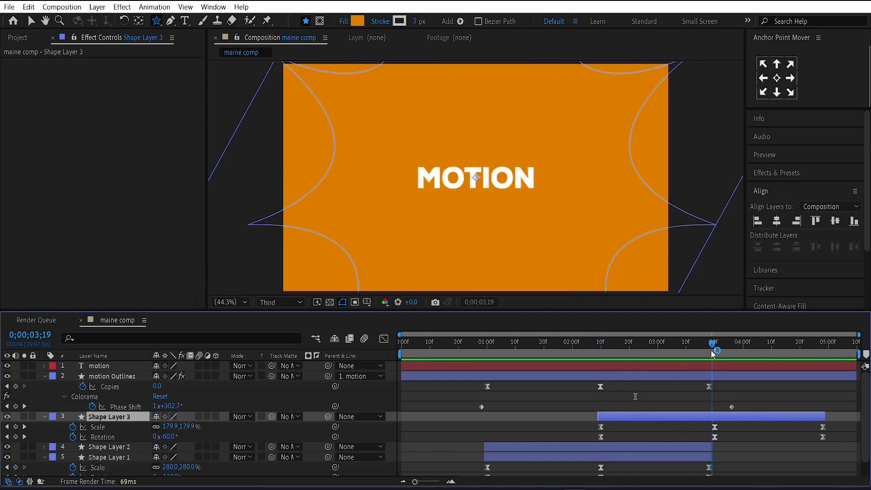
drag(729, 355, 714, 355)
click(170, 427)
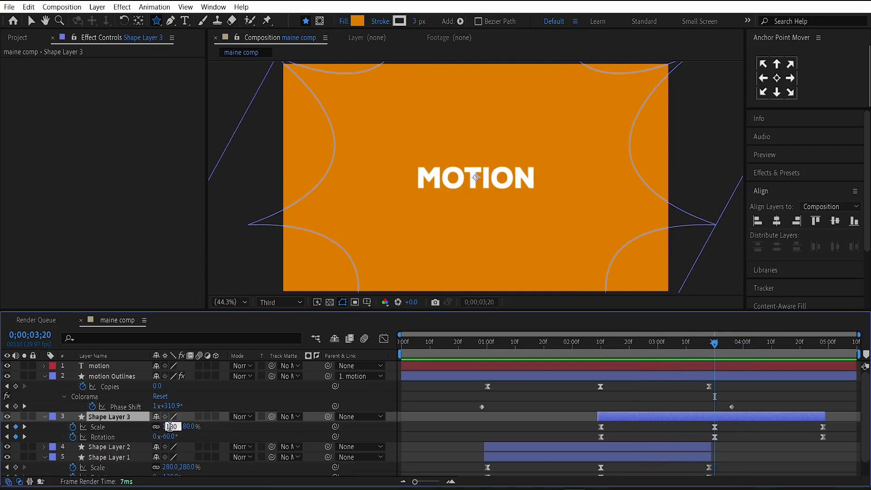
key(Return)
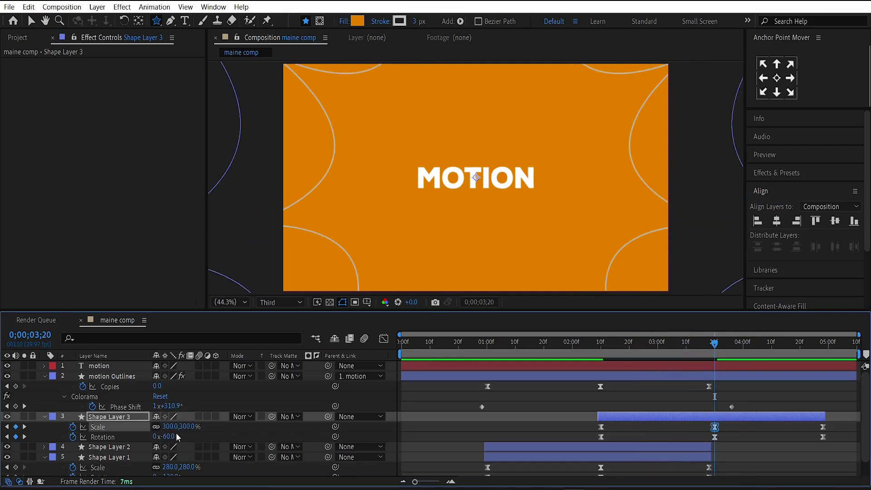
Delete the trailing Scale and Rotation keyframes and trim the layer to end at 3;20
drag(856, 428, 798, 442)
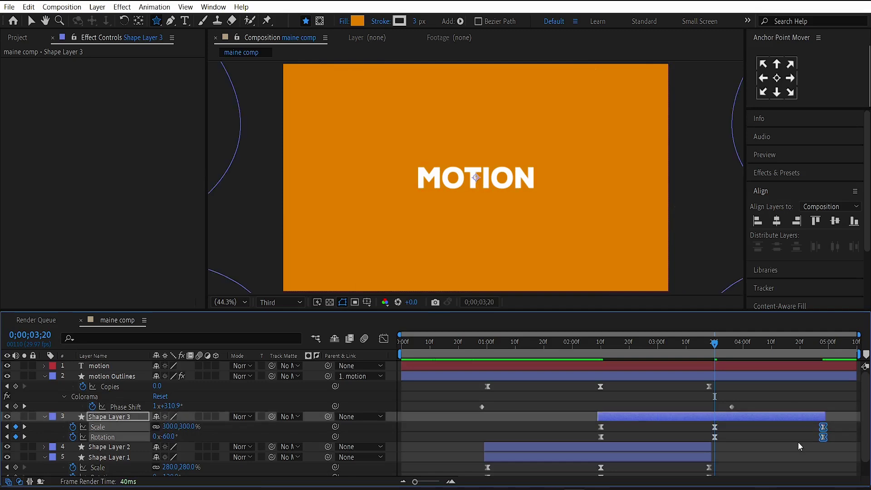
key(Delete)
drag(825, 417, 716, 421)
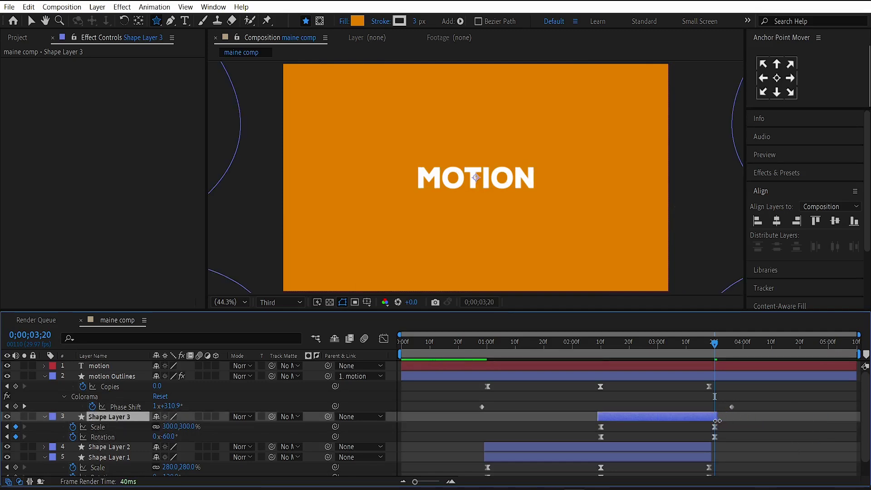
Scrub through the starburst, collapse all six layers' properties, then select the motion text layer
click(569, 345)
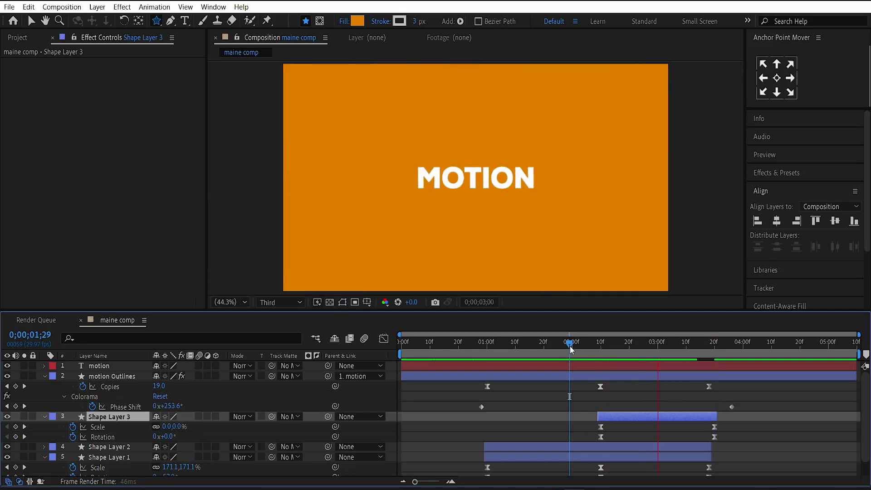
drag(467, 346, 416, 344)
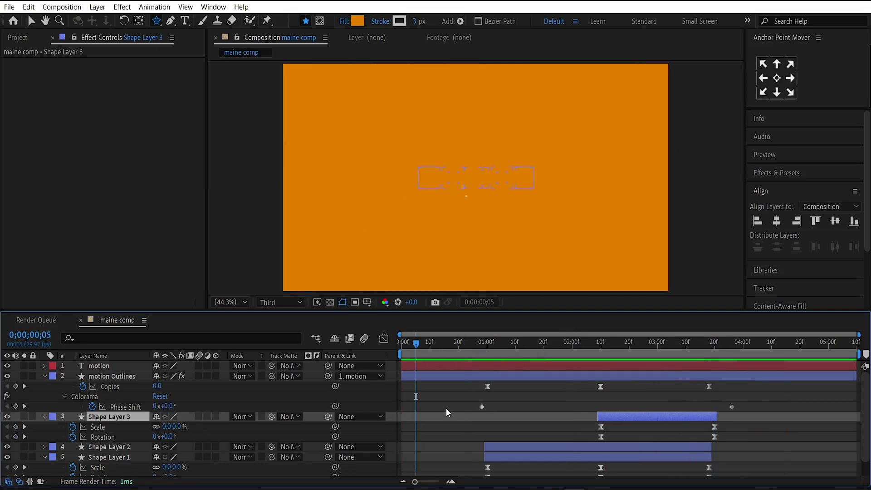
key(ctrl+a)
key(ctrl+grave)
click(347, 439)
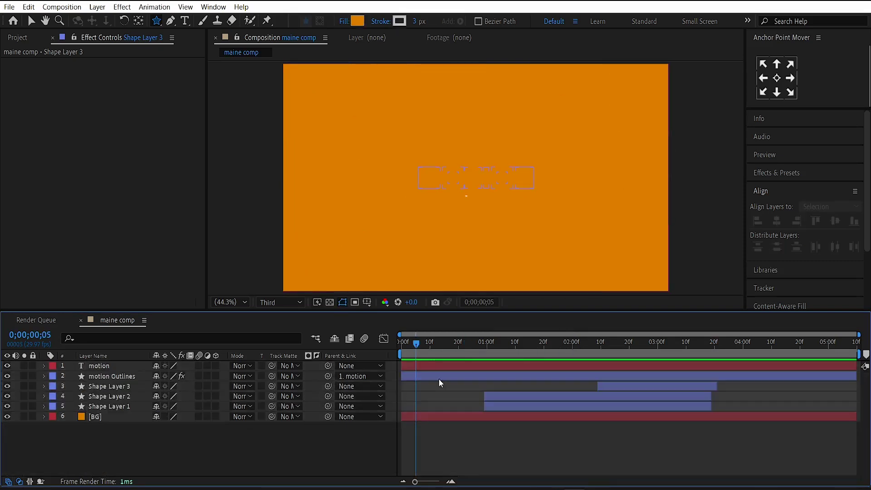
drag(476, 349, 542, 349)
click(458, 366)
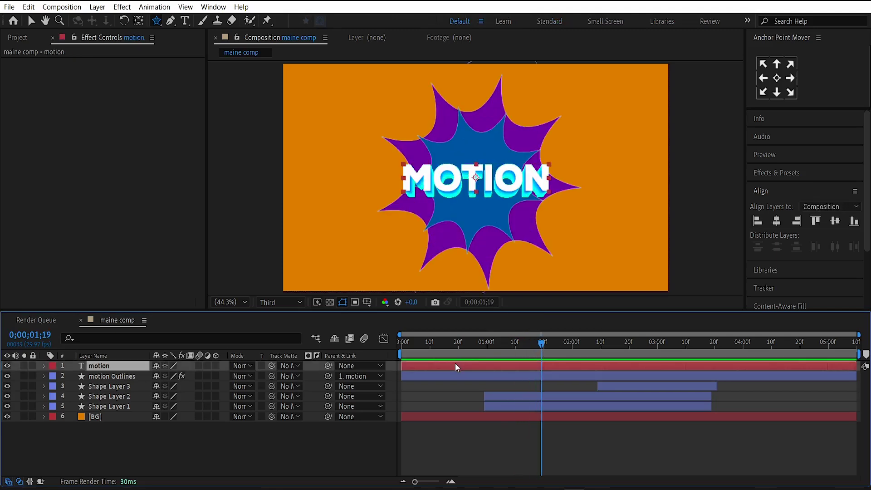
Pre-compose motion and motion Outlines into a new composition named 'text holder'
shift+click(433, 377)
key(ctrl+shift+c)
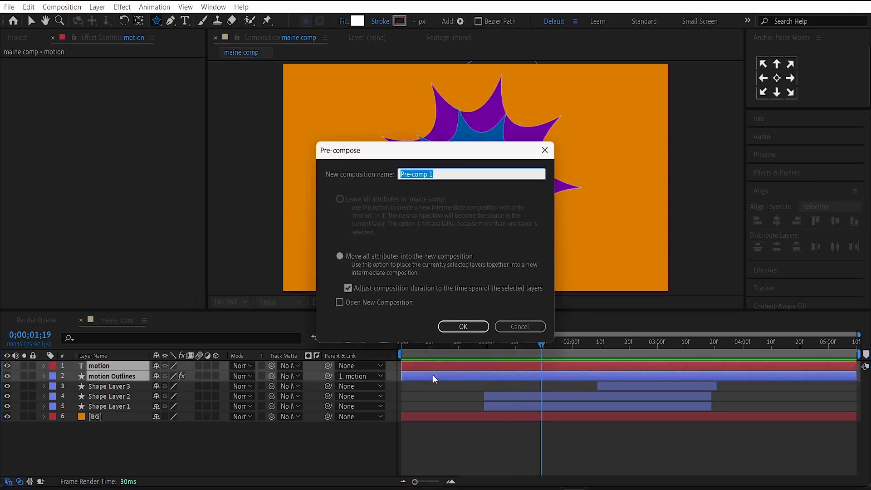
text(t)
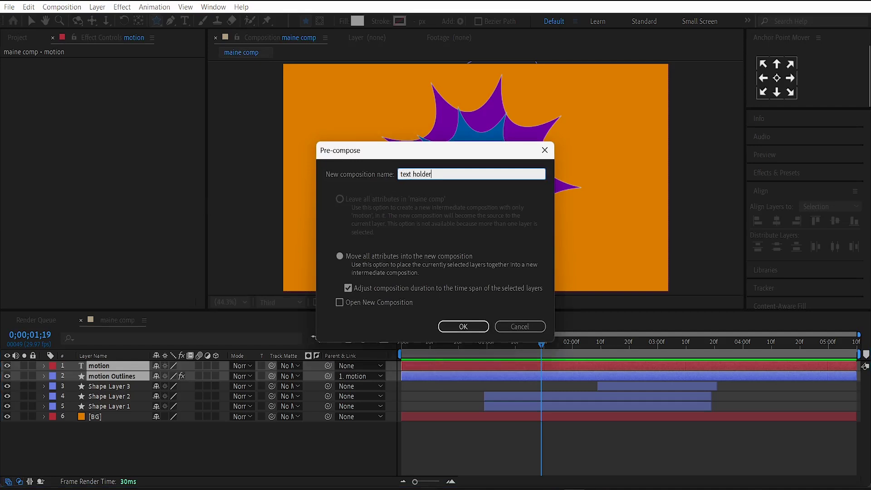
text(ext holder)
key(Return)
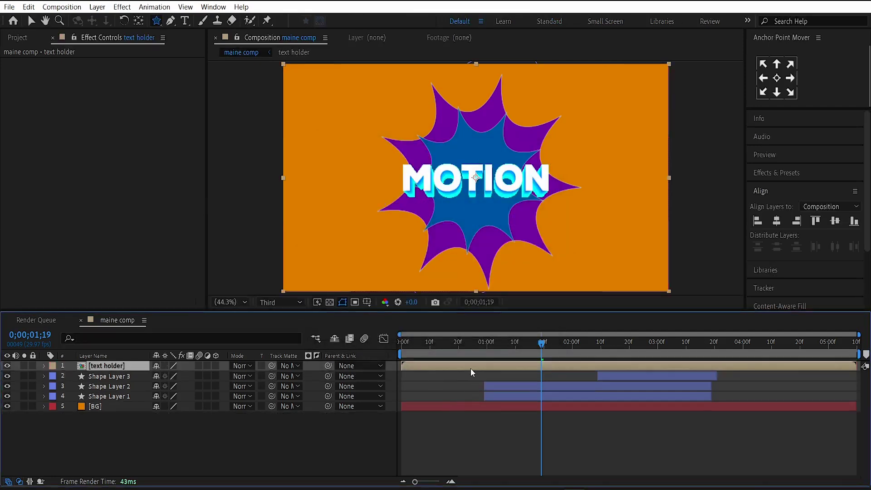
Add a Stroke layer style to the text holder layer and expand its settings
right_click(137, 370)
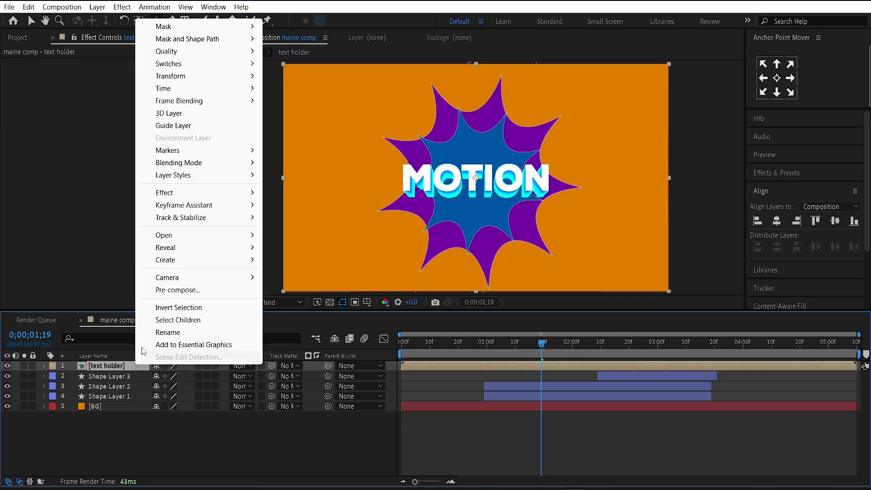
mouse_move(179, 178)
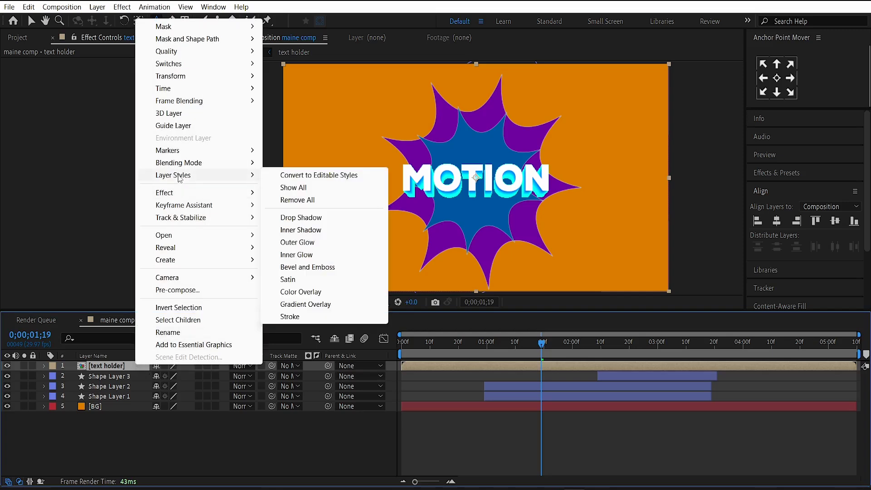
click(303, 316)
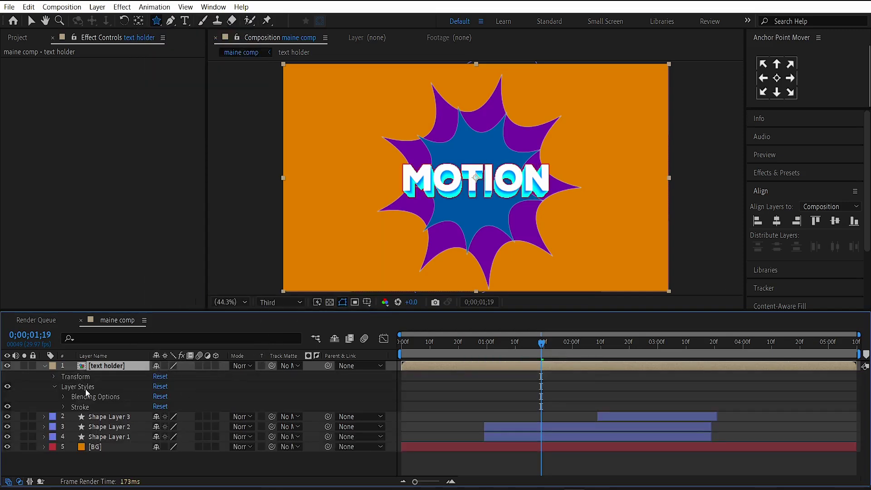
click(62, 407)
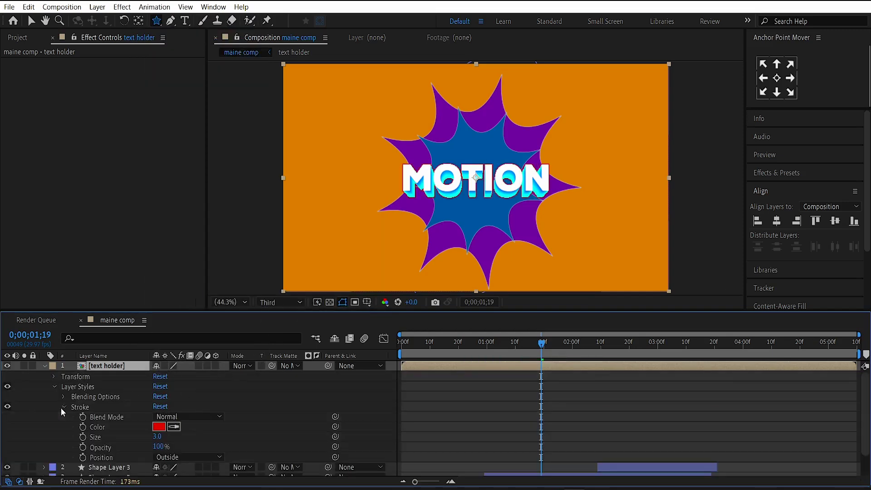
Set the Stroke colour to near-black and its Size to 5
click(158, 426)
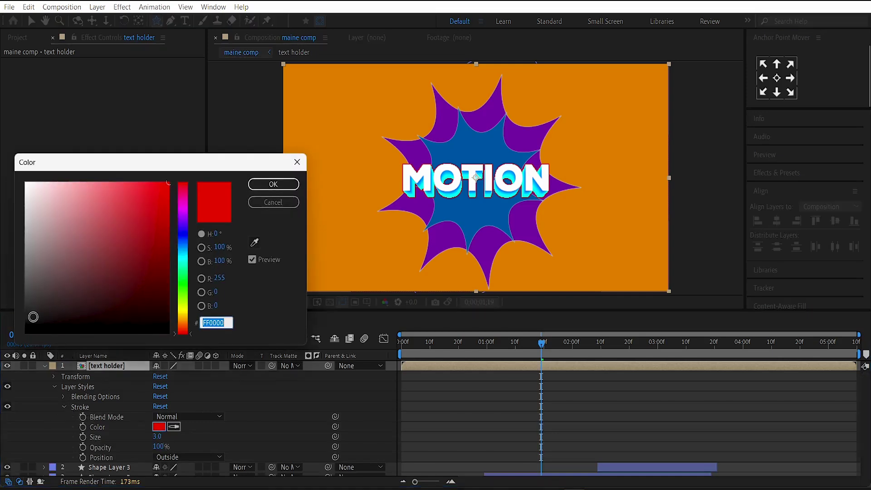
click(19, 329)
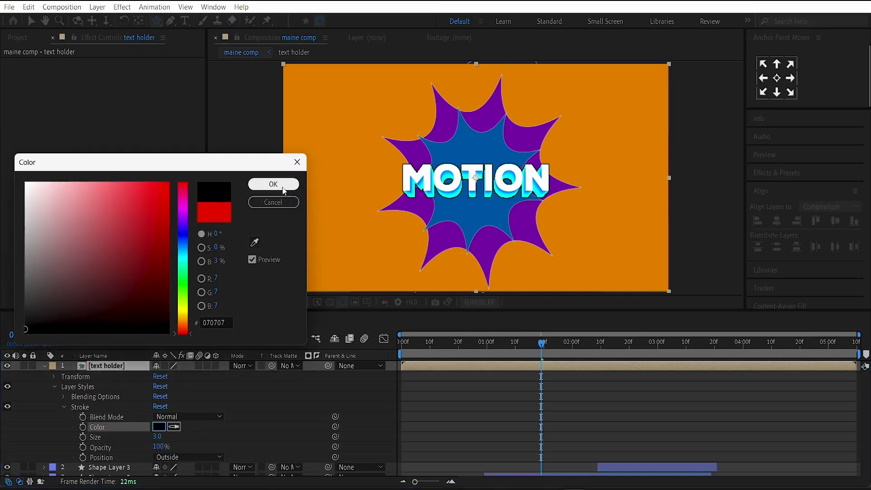
click(252, 184)
click(157, 437)
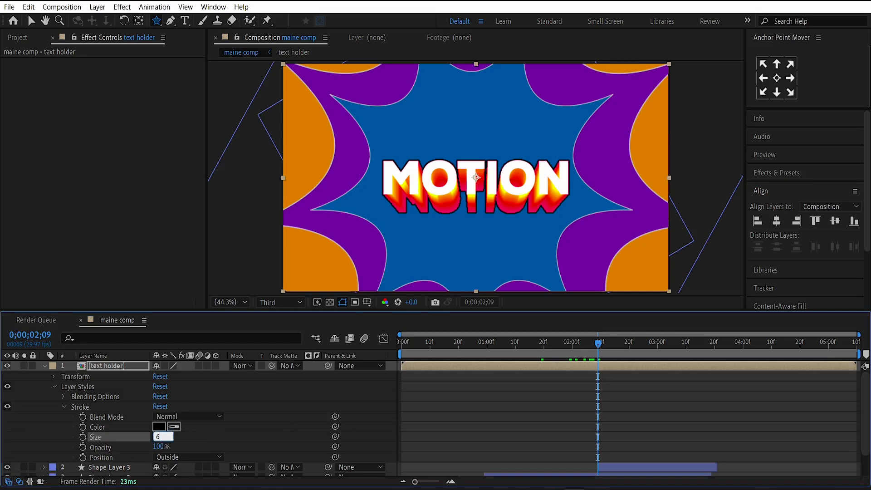
text(5)
key(Return)
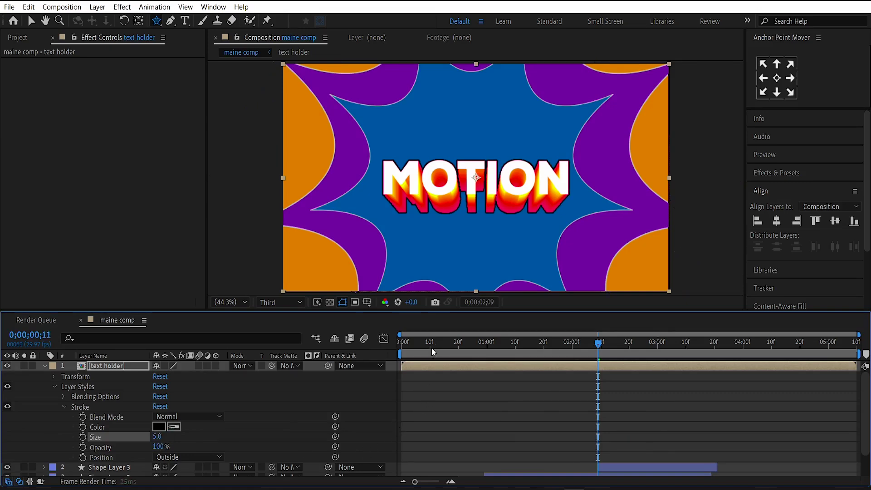
Preview the animation from the start, then collapse all layer properties and deselect
key(Home)
key(space)
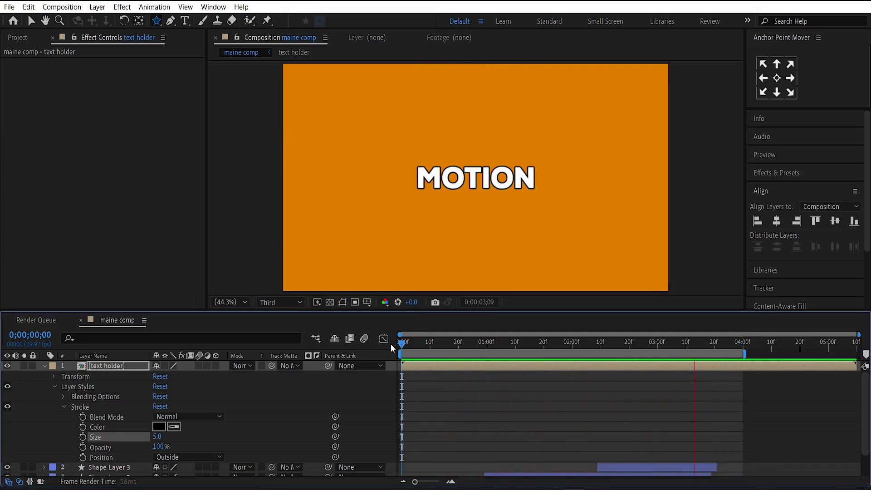
key(space)
key(ctrl+a)
key(ctrl+grave)
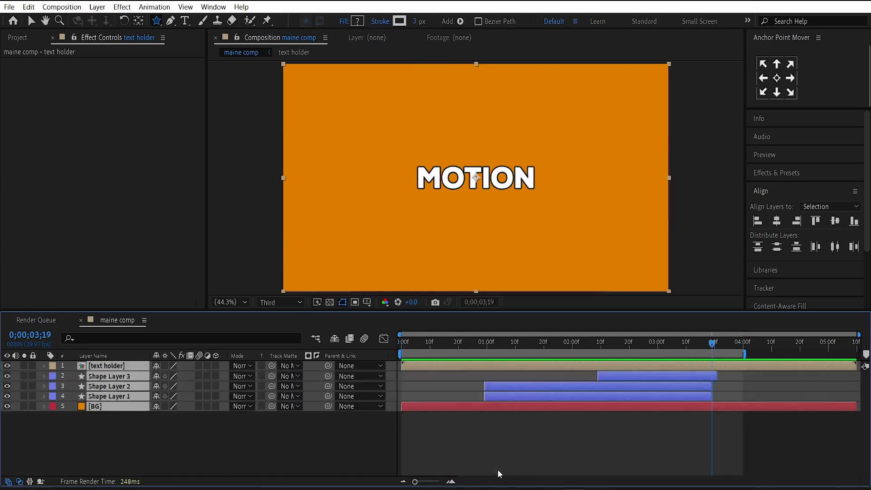
click(289, 447)
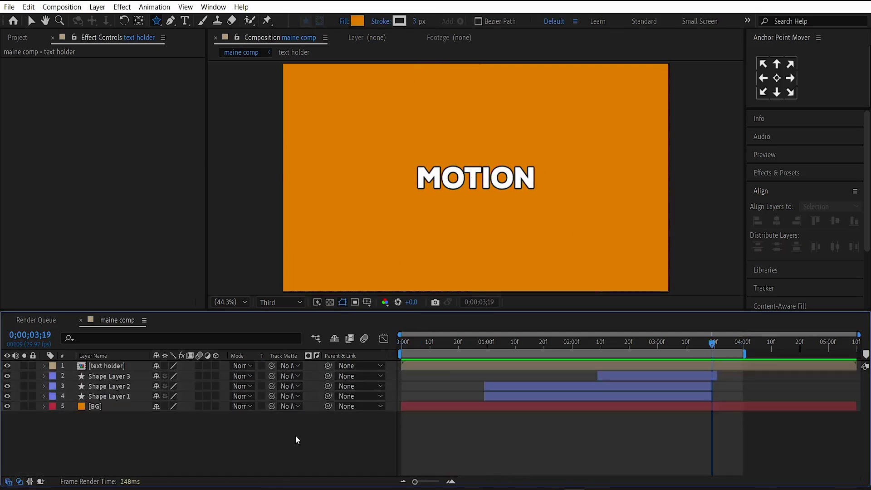
Create a new adjustment layer at the top of the composition
right_click(295, 435)
mouse_move(336, 298)
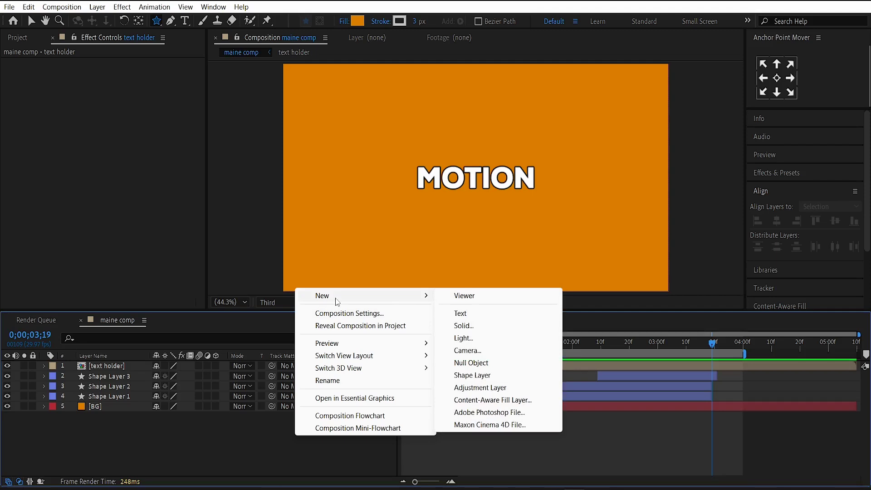
click(478, 391)
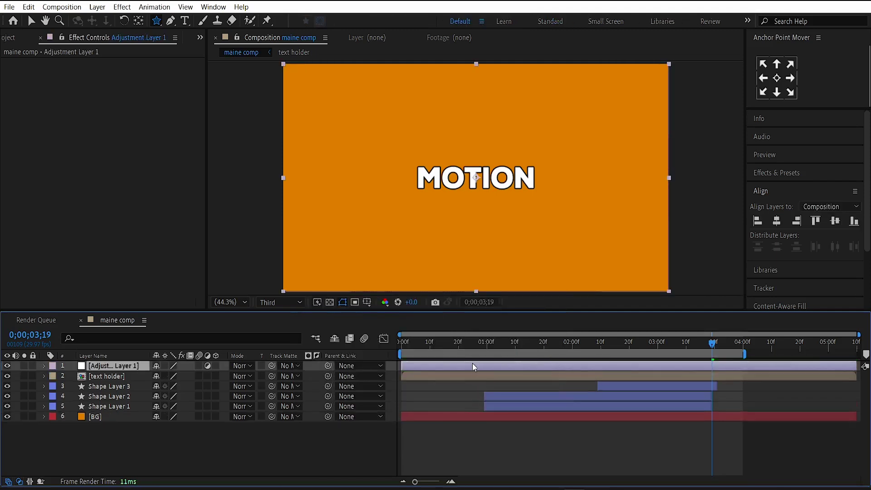
Apply Posterize Time to the adjustment layer with Frame Rate 12
key(ctrl+space)
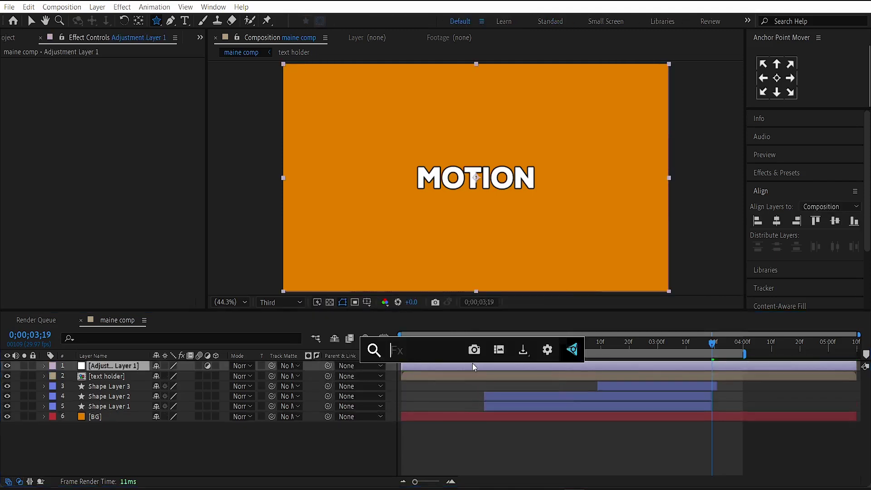
text(po)
click(418, 423)
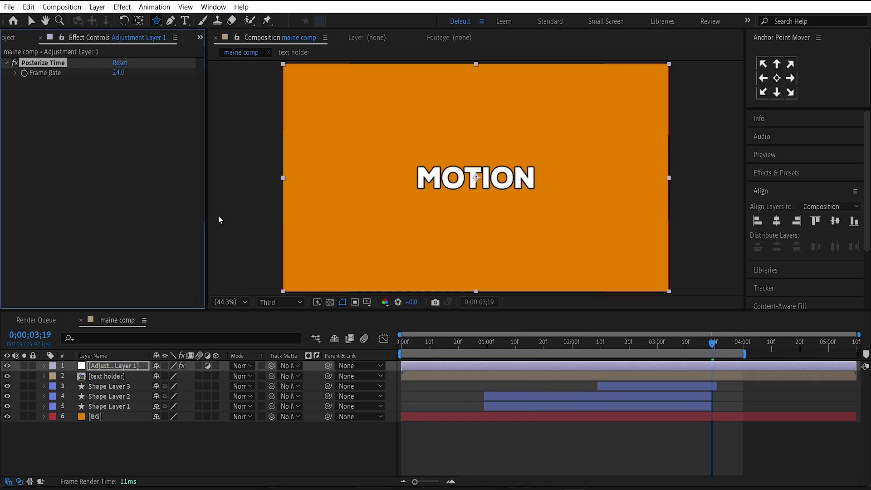
click(119, 73)
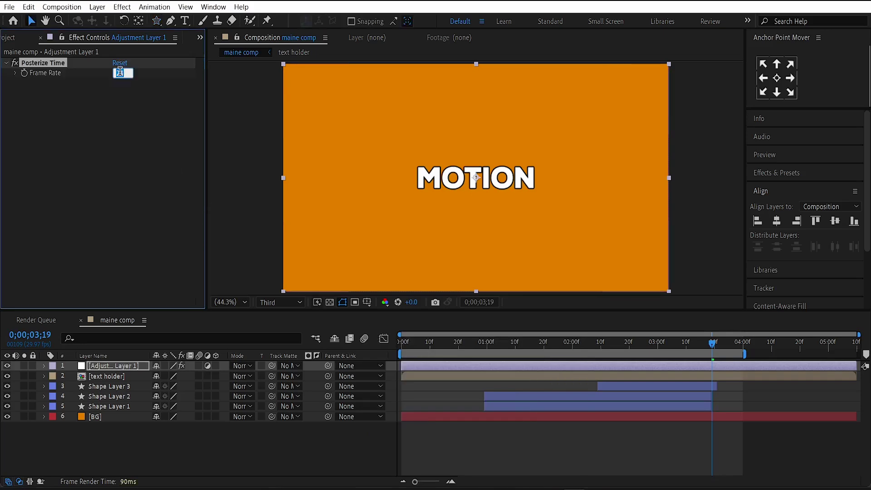
text(12)
key(Return)
key(ctrl+space)
Apply Add Grain with Viewing Mode Final Output and Intensity 2
text(add)
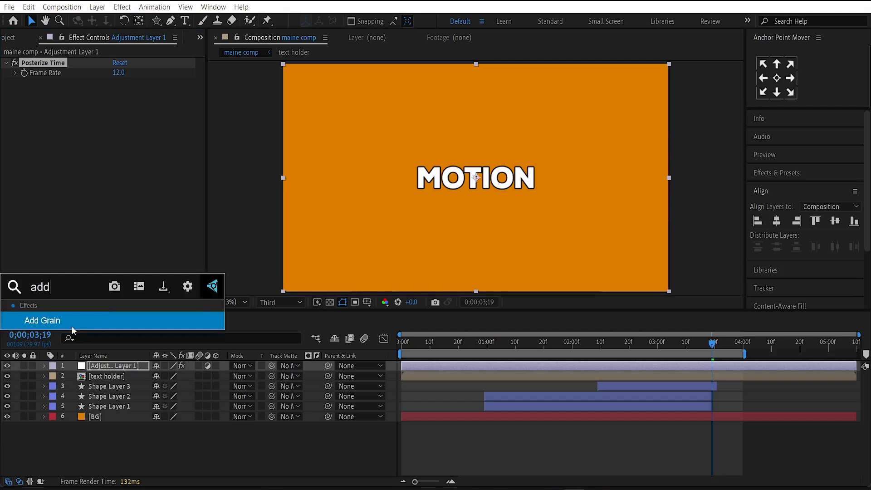
click(72, 328)
click(138, 92)
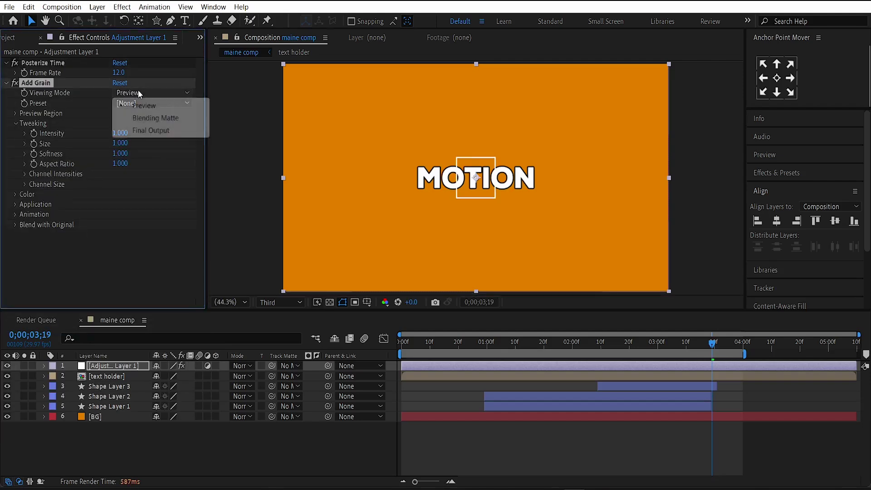
click(151, 130)
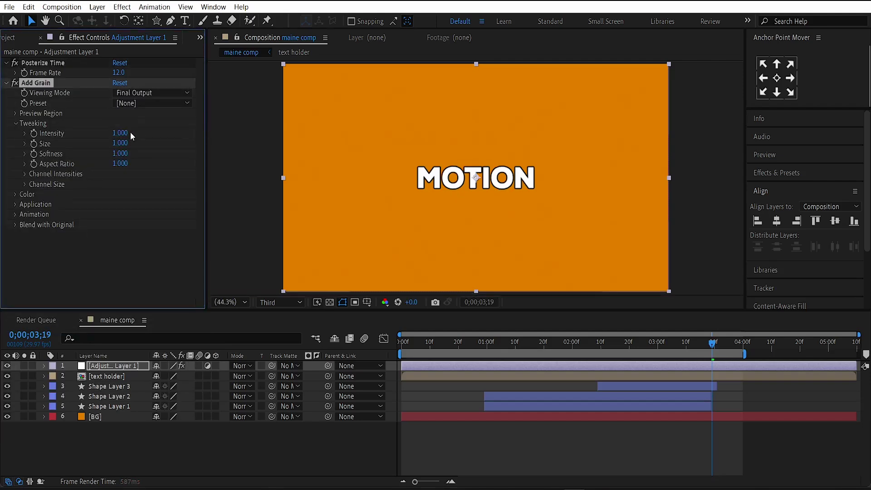
click(120, 132)
key(Return)
Apply Unsharp Mask to the adjustment layer with Amount 200
key(ctrl+space)
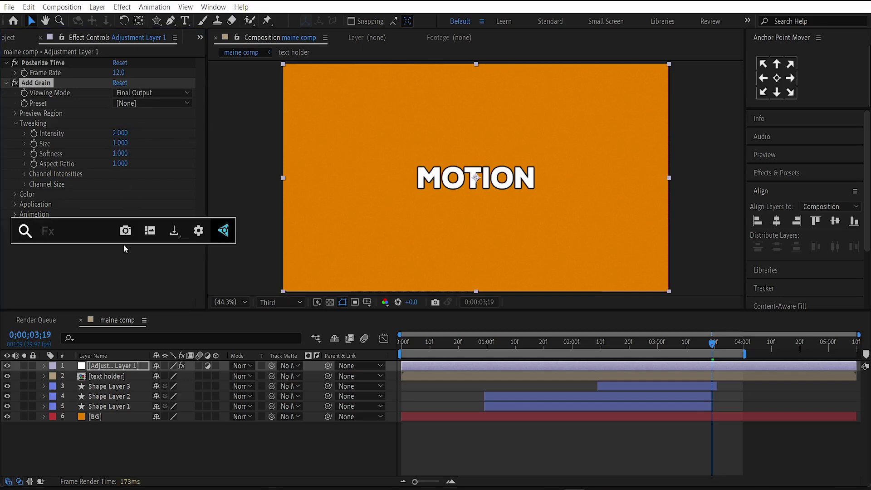
text(un)
click(114, 264)
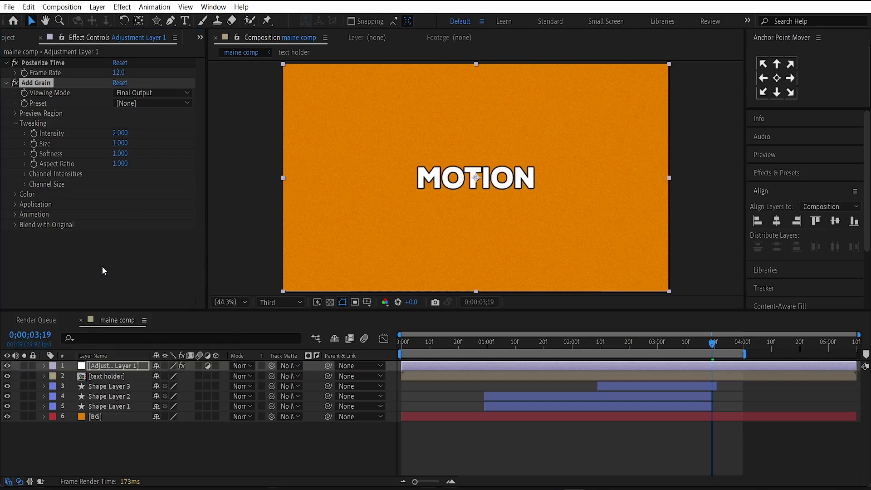
click(121, 244)
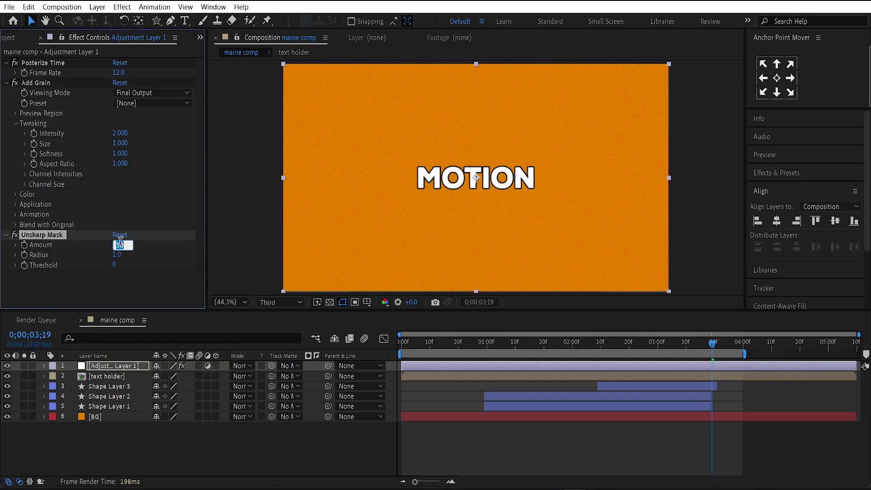
key(Return)
Apply Glow to the adjustment layer with Glow Threshold 80% and Glow Radius 5
key(ctrl+space)
text(glo)
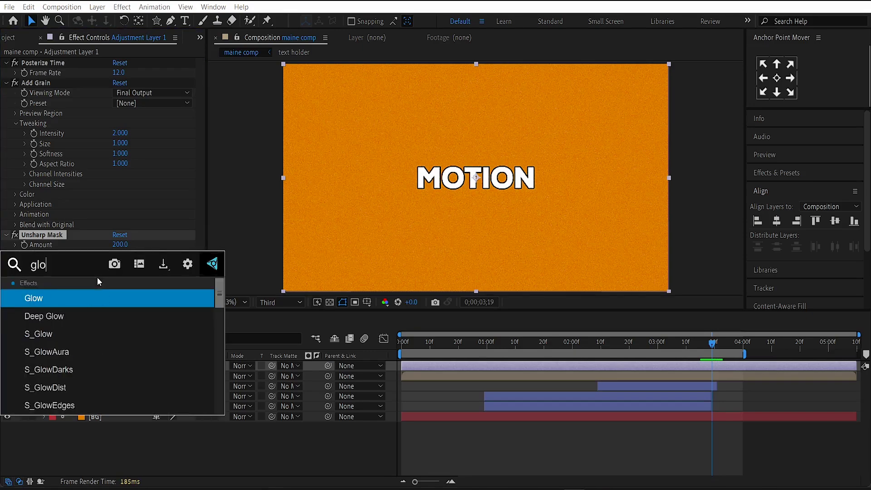
click(72, 304)
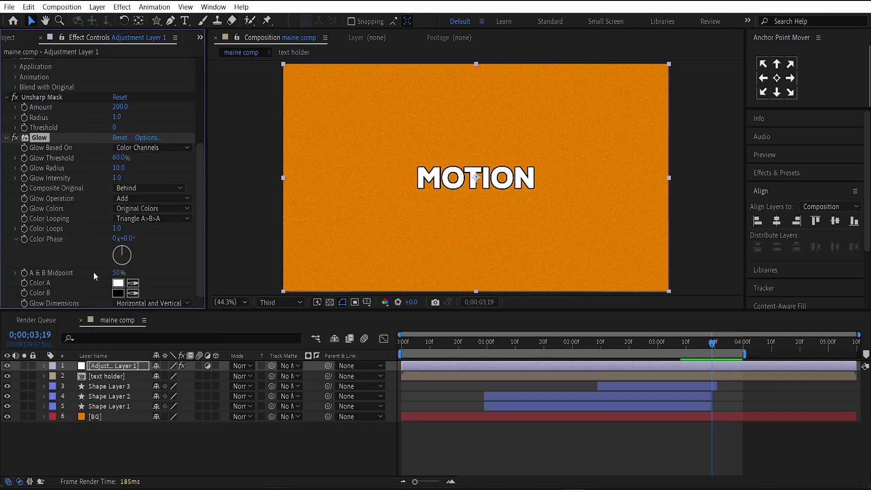
click(119, 157)
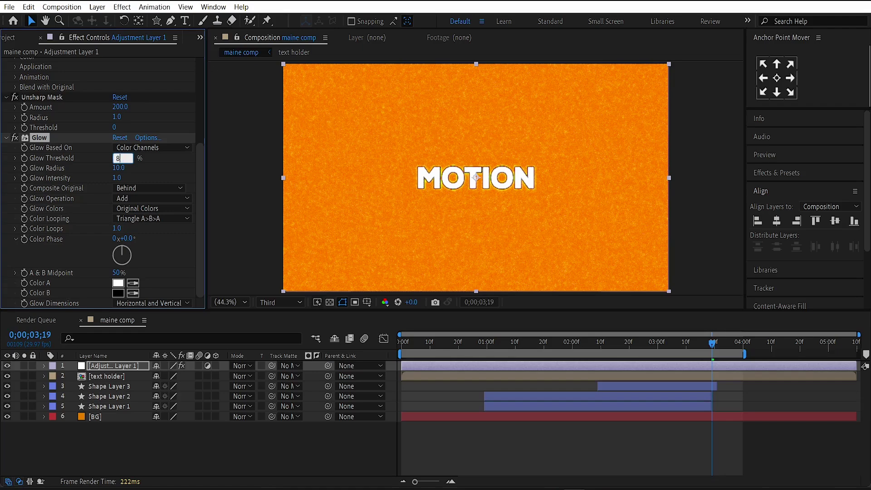
text(80)
key(Return)
click(117, 167)
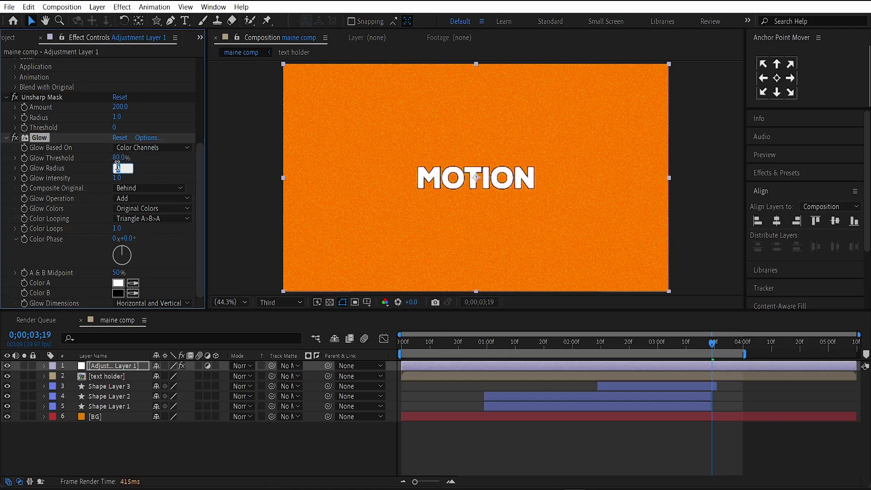
text(5)
key(Return)
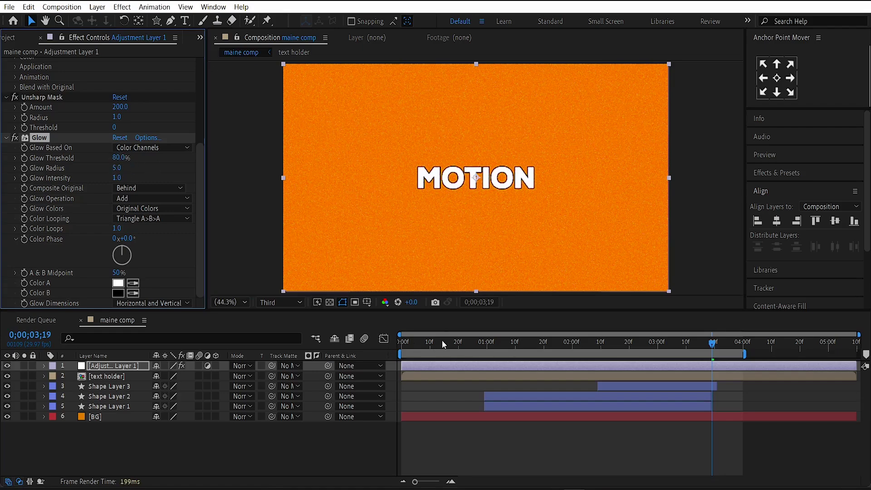
Preview the animation, park near the two-second mark, and deselect the adjustment layer
click(399, 351)
key(space)
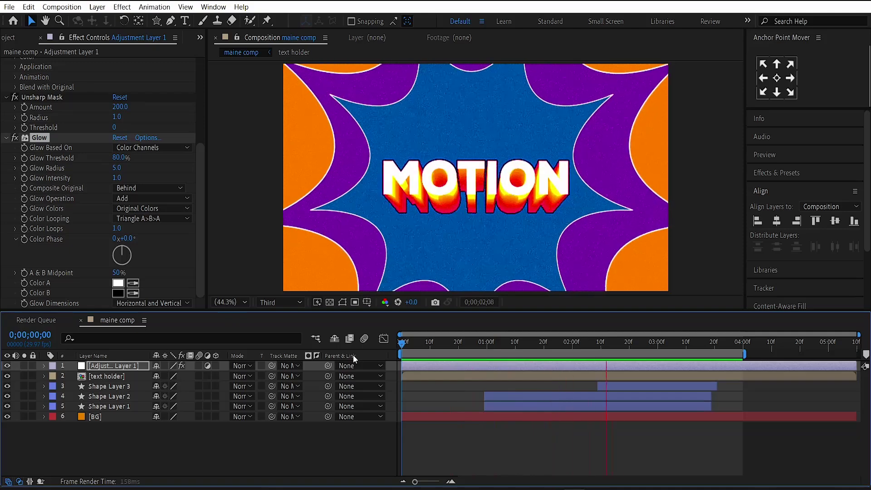
drag(522, 350, 570, 350)
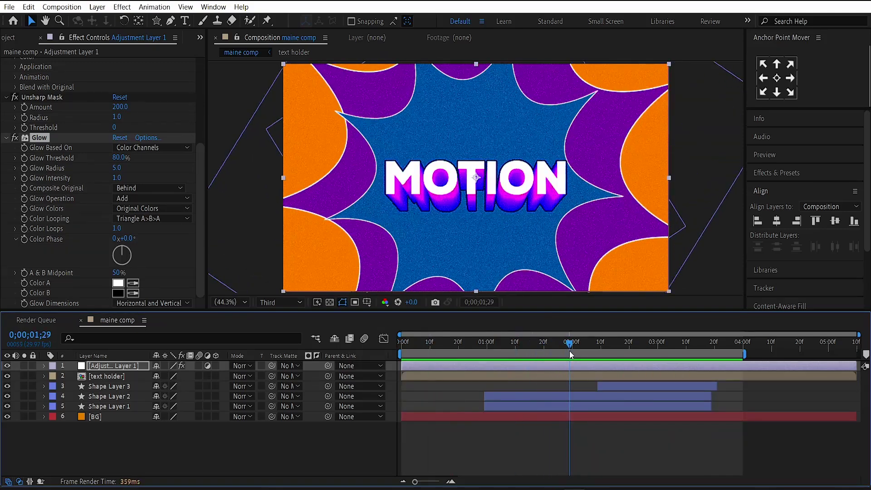
click(470, 440)
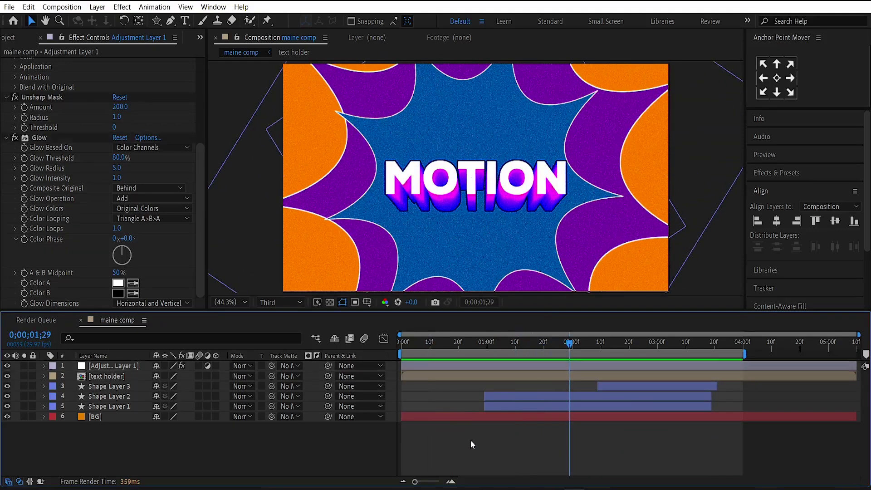
Choose the Star tool and set new-shape stroke colour to black and fill to white
click(157, 20)
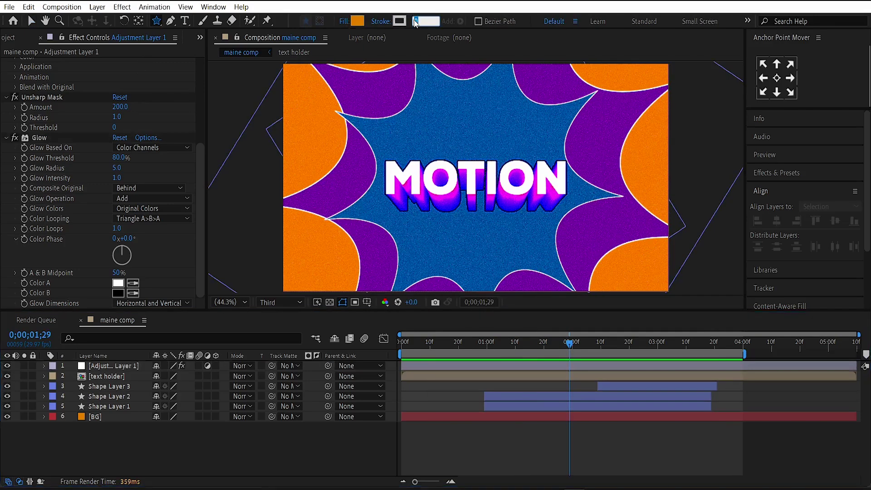
text(0)
key(Return)
click(400, 21)
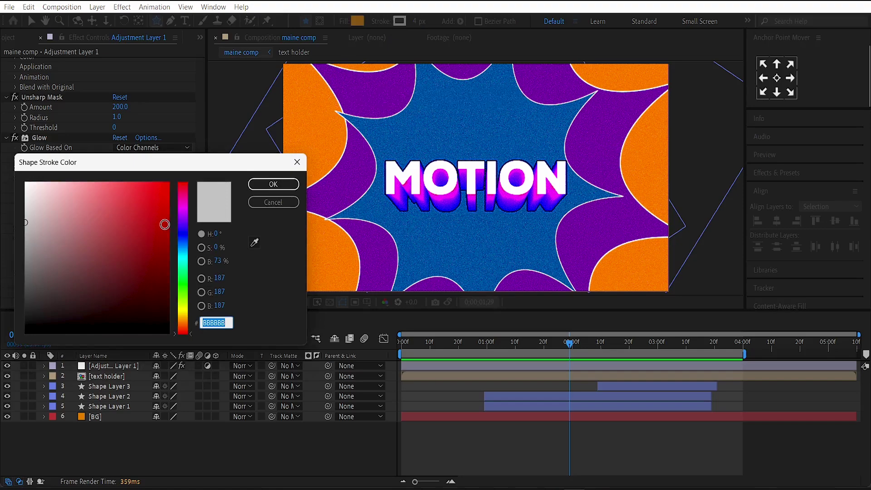
drag(76, 270, 25, 333)
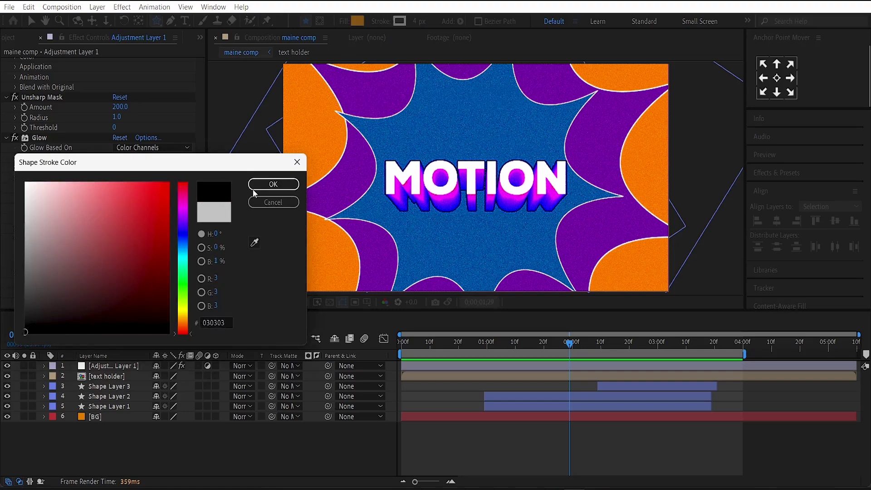
click(265, 188)
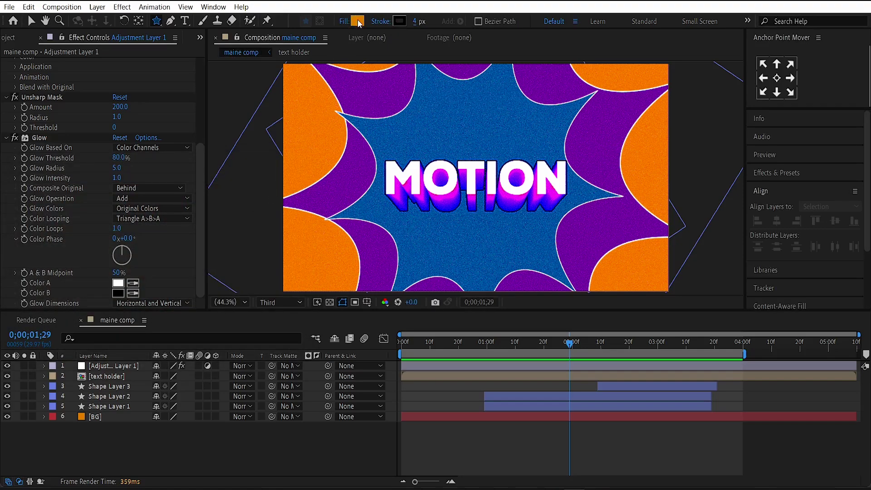
click(357, 20)
drag(82, 224, 2, 156)
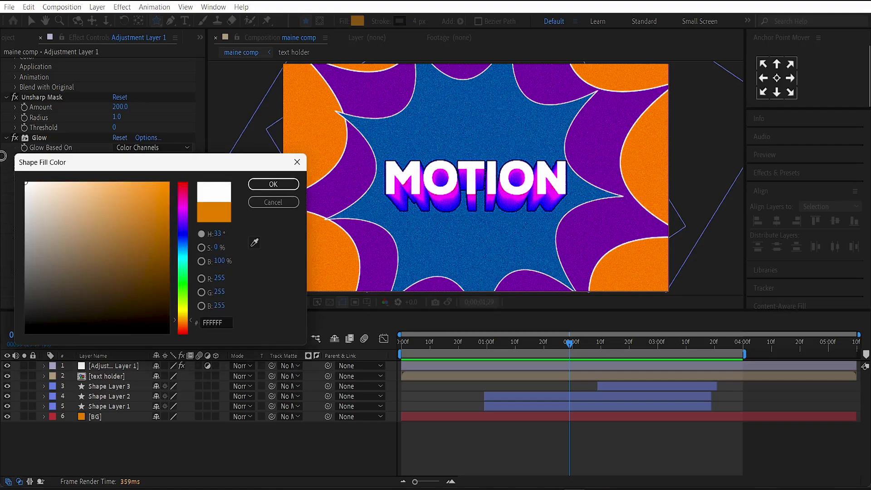
click(273, 184)
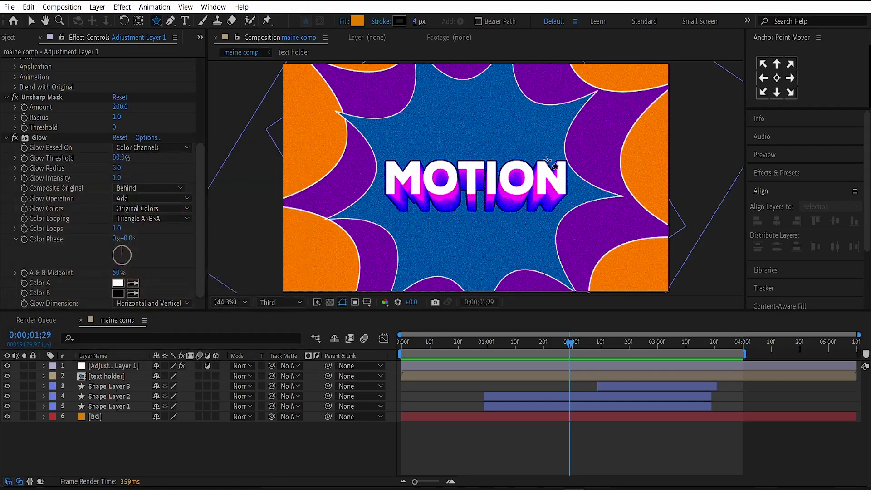
Draw a star right of MOTION, center its anchor, give it 4 points and a thinner inner radius
drag(559, 151, 584, 173)
key(ctrl+alt+Home)
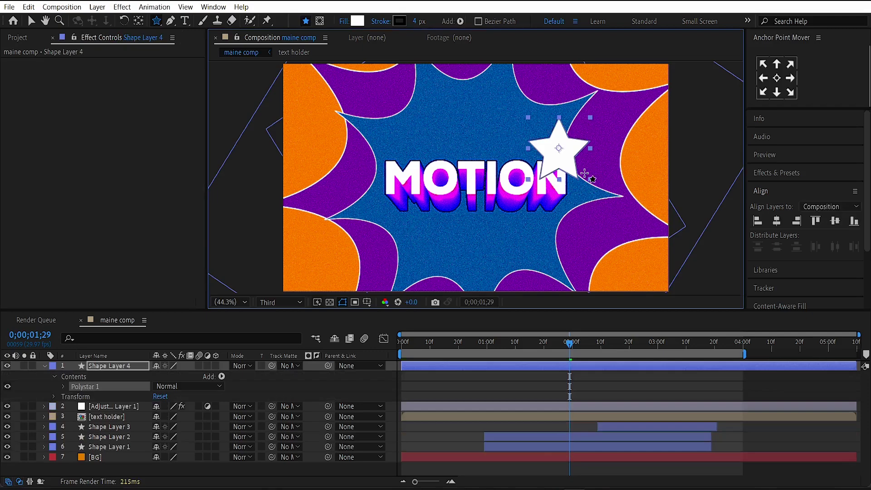
click(63, 387)
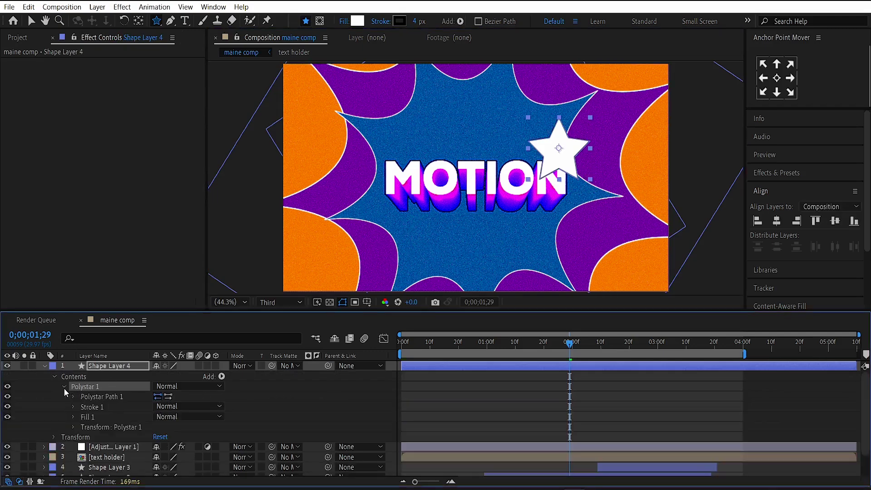
click(72, 396)
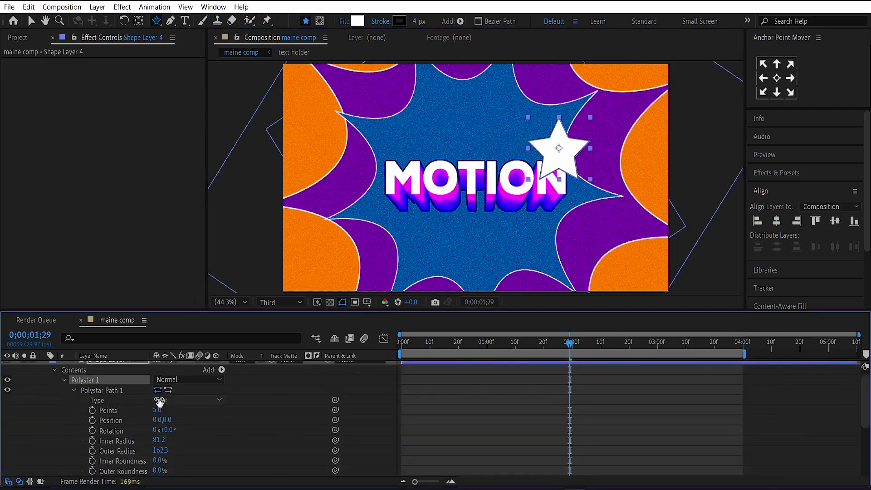
click(159, 409)
text(4)
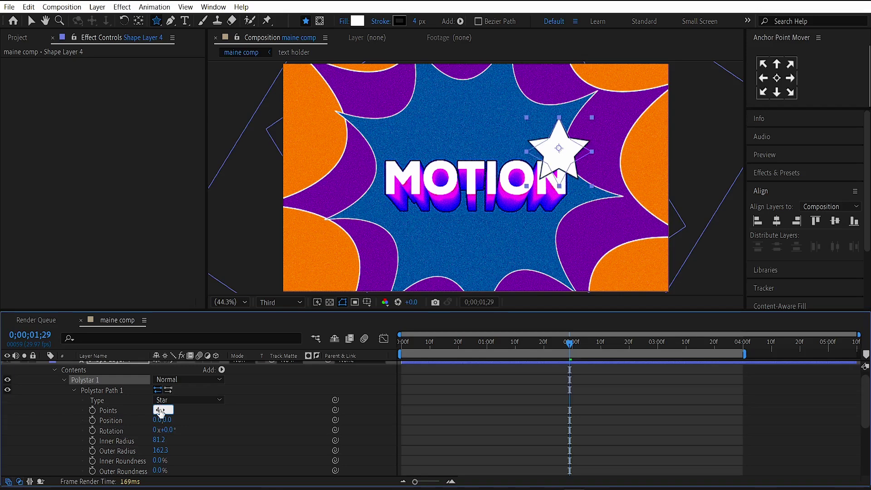
key(Return)
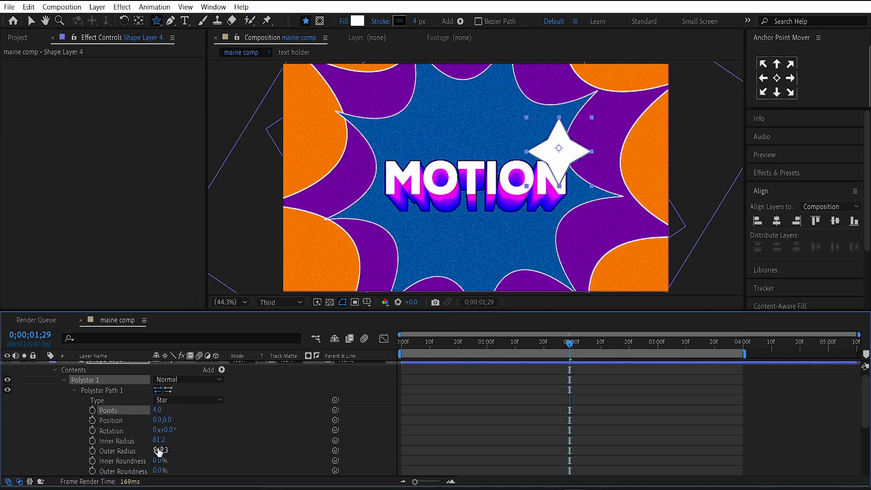
drag(157, 440, 275, 435)
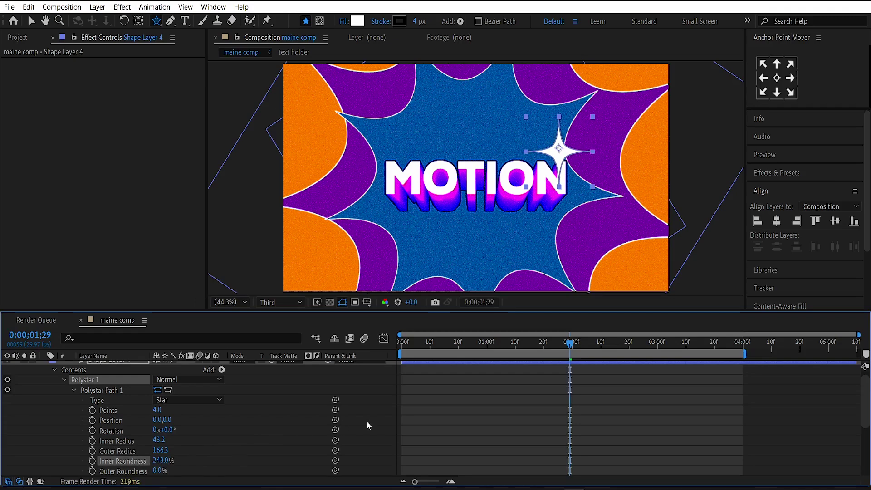
Collapse the layer properties and reselect Shape Layer 4 with the selection tool
scroll(523, 406, up, 1)
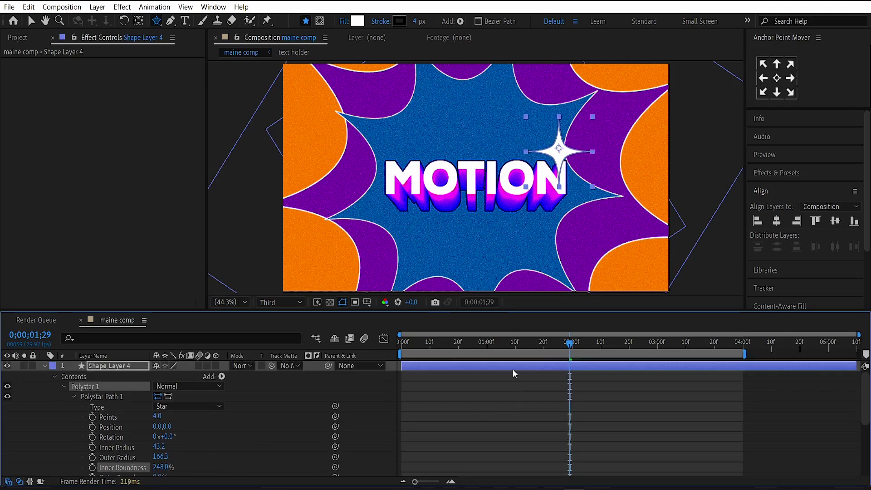
key(ctrl+a)
key(u)
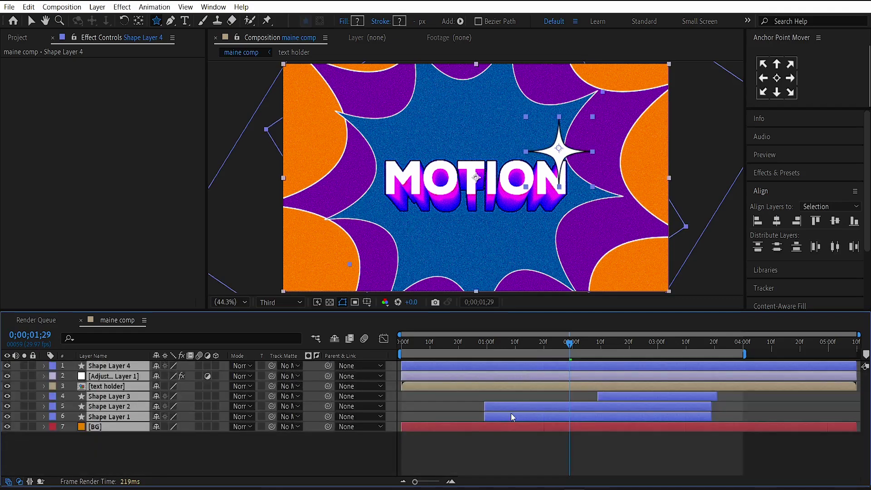
click(441, 440)
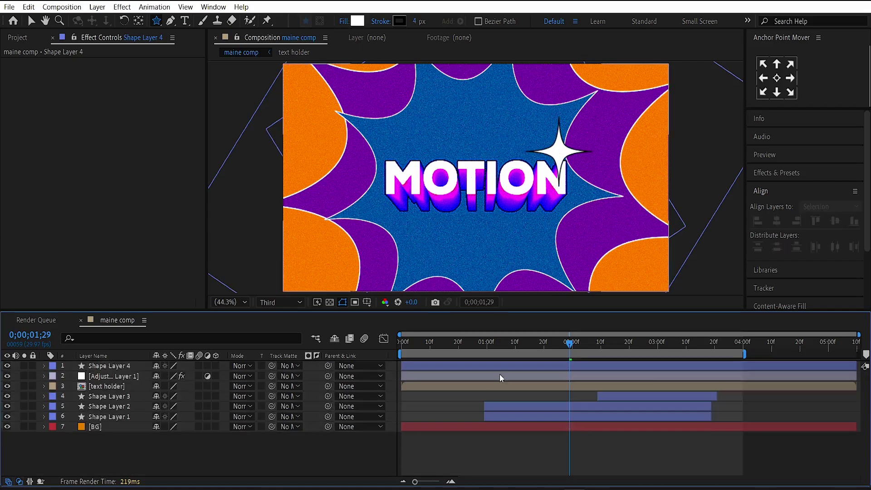
key(v)
click(496, 365)
Start the star layer 10 frames later, scale it to 63%, and nudge it toward MOTION's end
key(alt+shift+Page_Down)
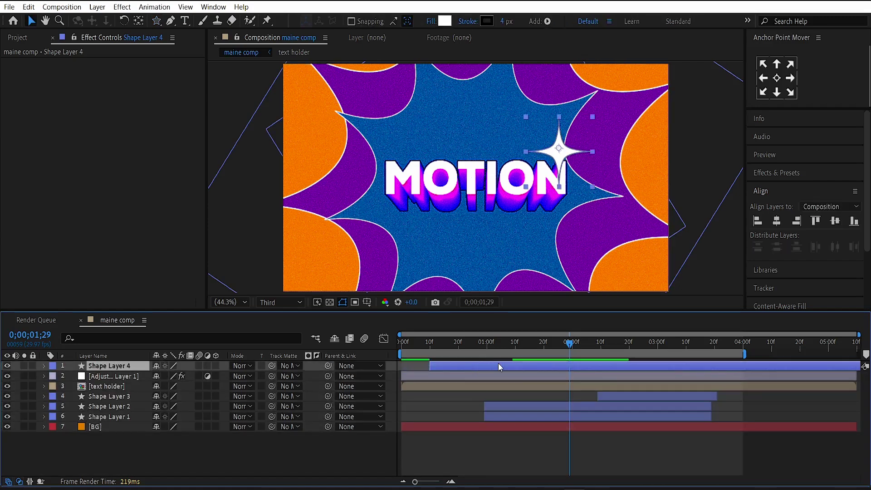
key(s)
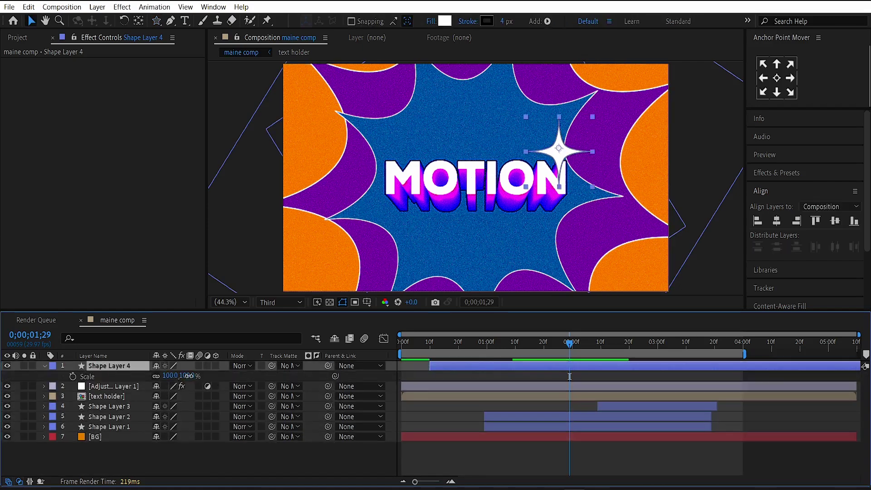
drag(189, 376, 171, 376)
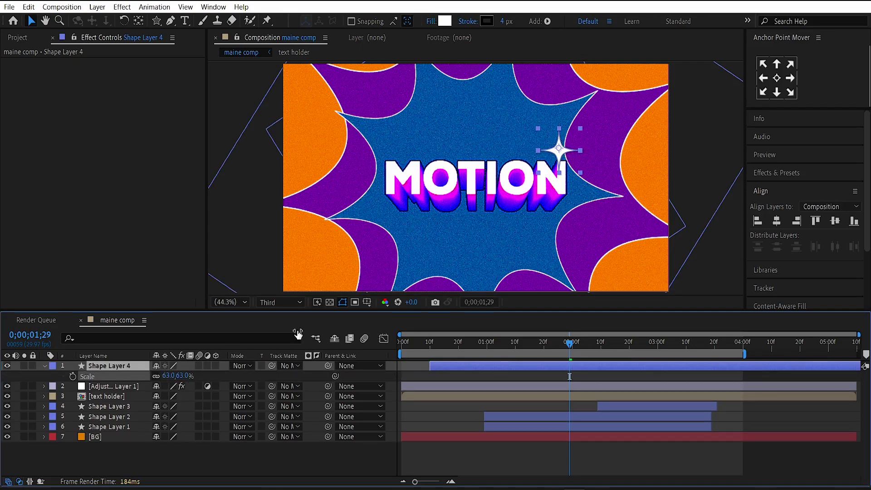
drag(559, 151, 563, 157)
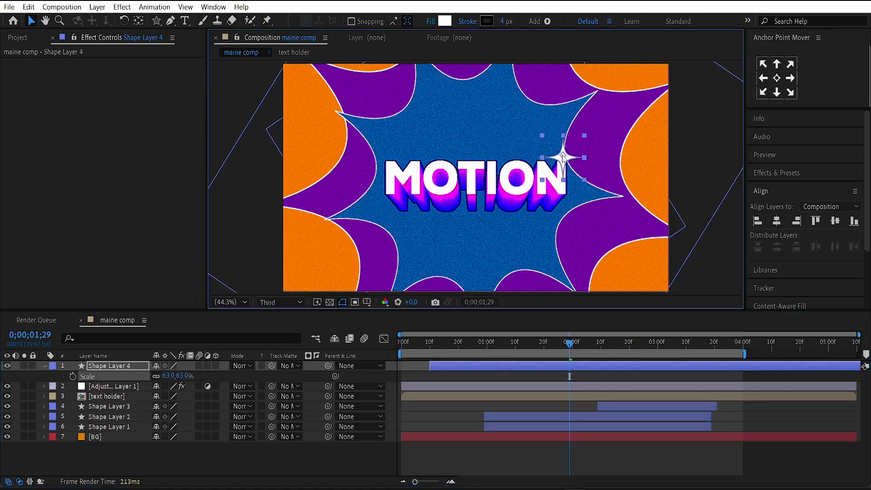
click(554, 365)
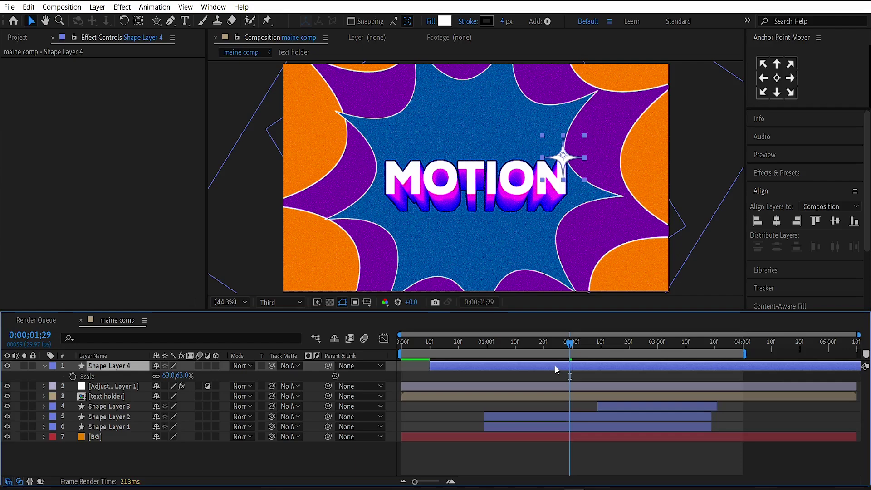
Keyframe the star's Scale to pop from 0% at 1;20 and back to 0% later
click(73, 376)
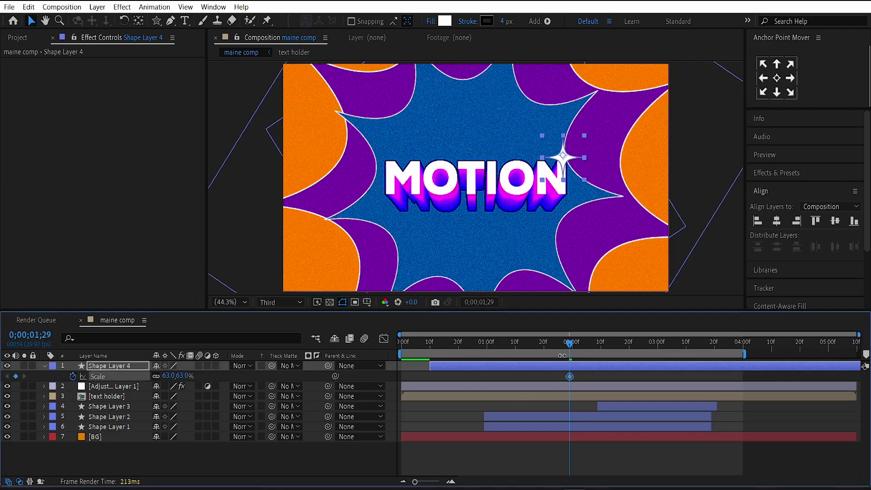
click(545, 347)
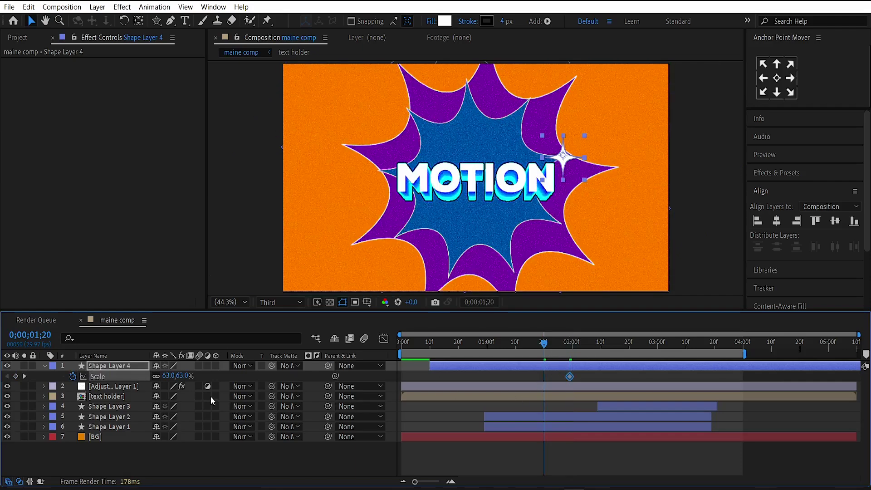
click(170, 376)
text(0)
key(Return)
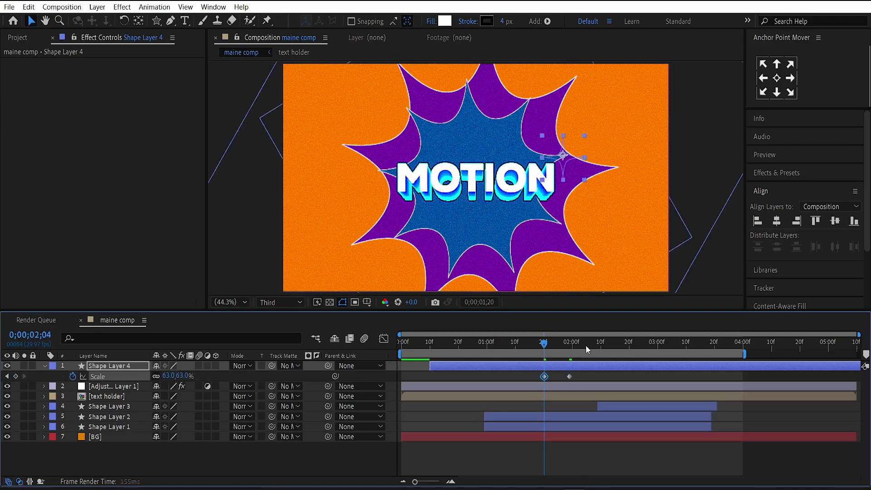
click(589, 344)
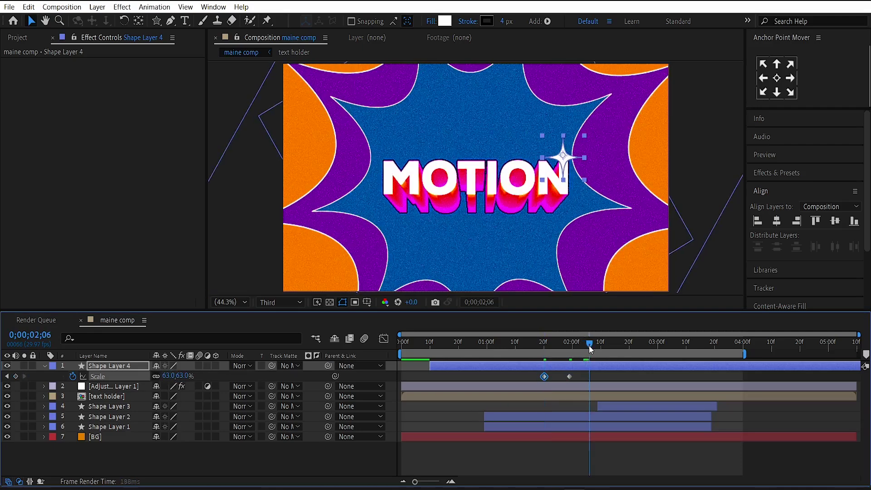
click(169, 375)
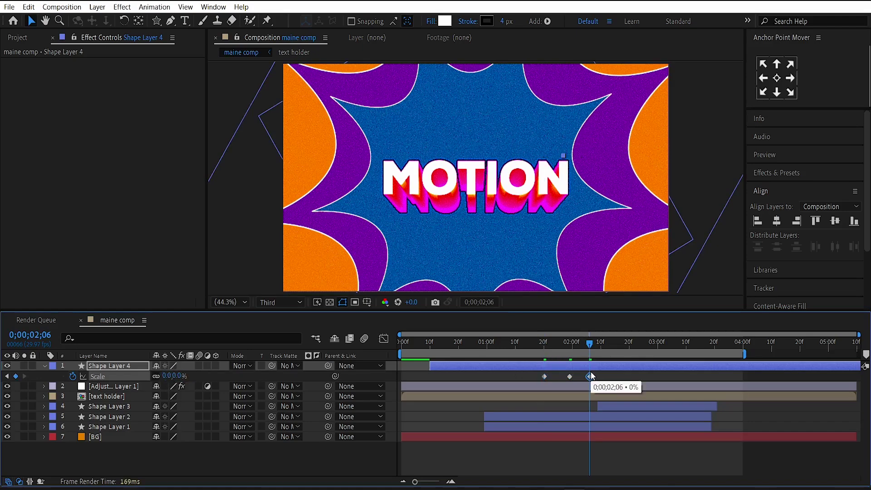
Trim the sparkle layer to its scale keyframes, preview, and shift it slightly later
key(alt+bracketright)
click(545, 346)
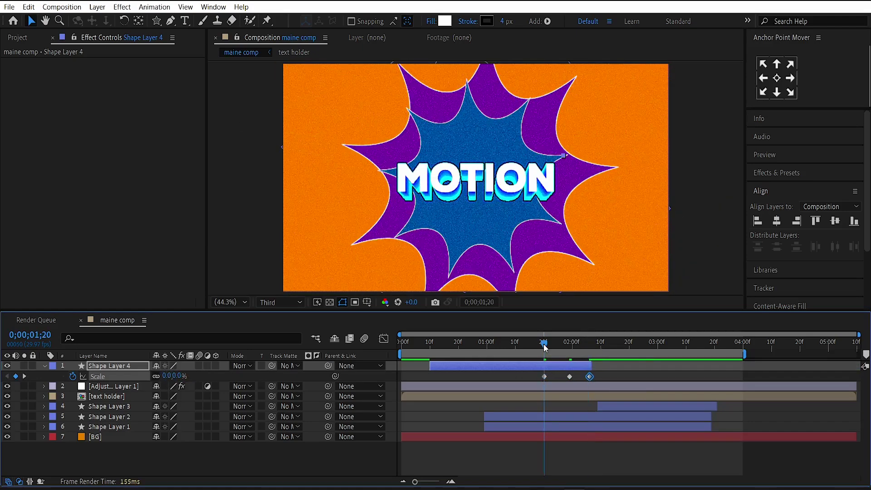
key(alt+bracketleft)
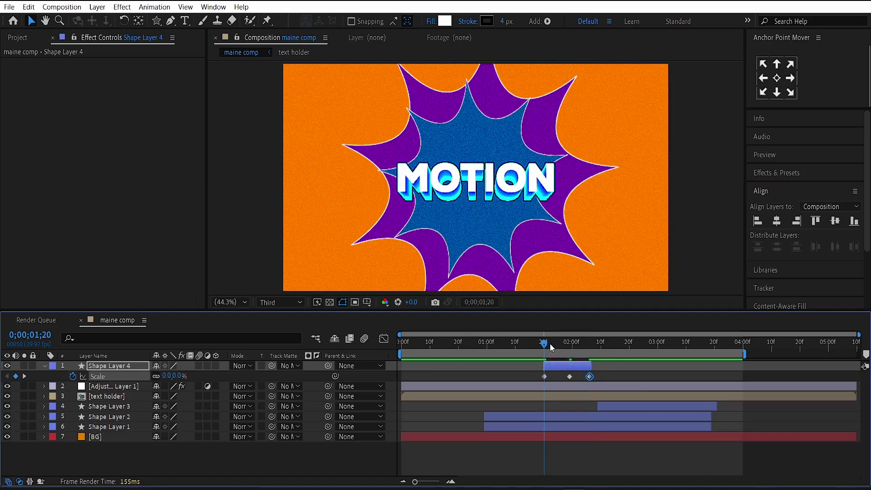
key(space)
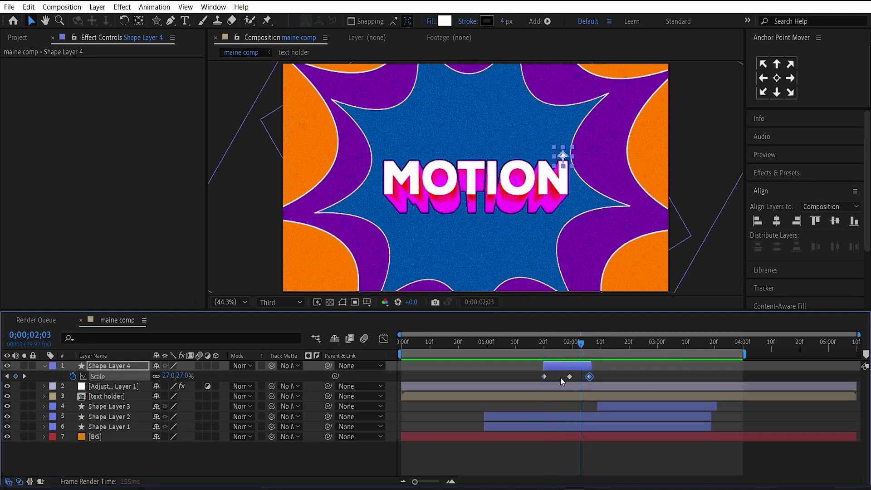
drag(583, 365, 597, 366)
click(570, 343)
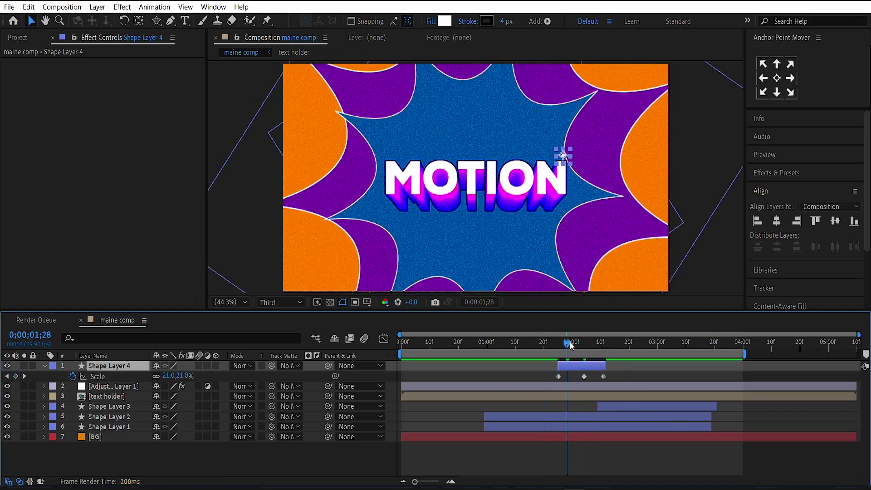
click(589, 344)
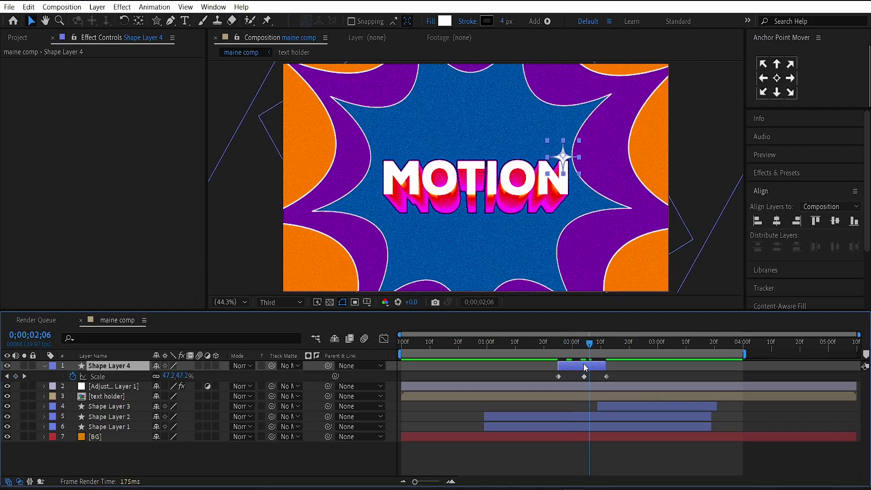
Duplicate the sparkle layer twice, placing one copy above the T and one beside the M
key(ctrl+d)
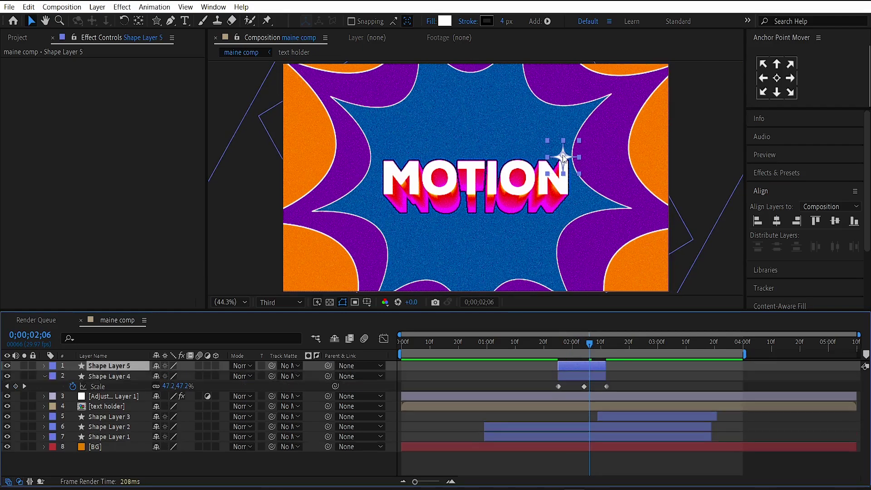
drag(545, 159, 485, 159)
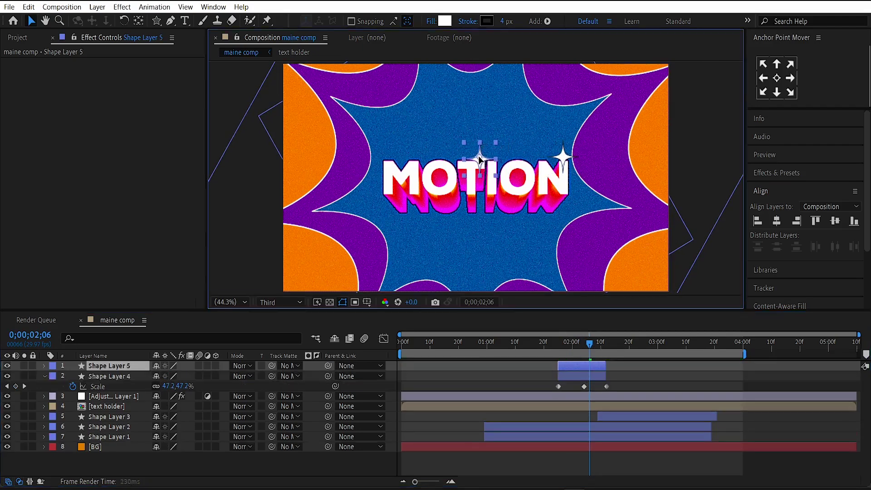
key(ctrl+d)
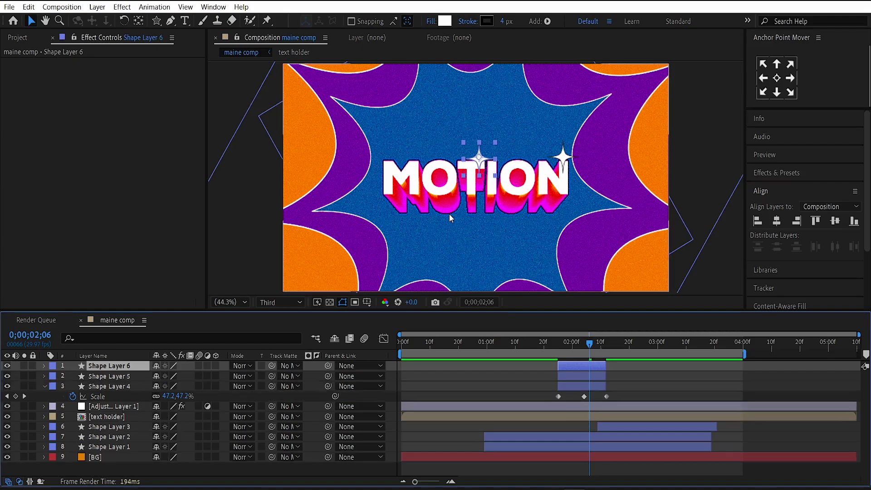
drag(479, 159, 387, 194)
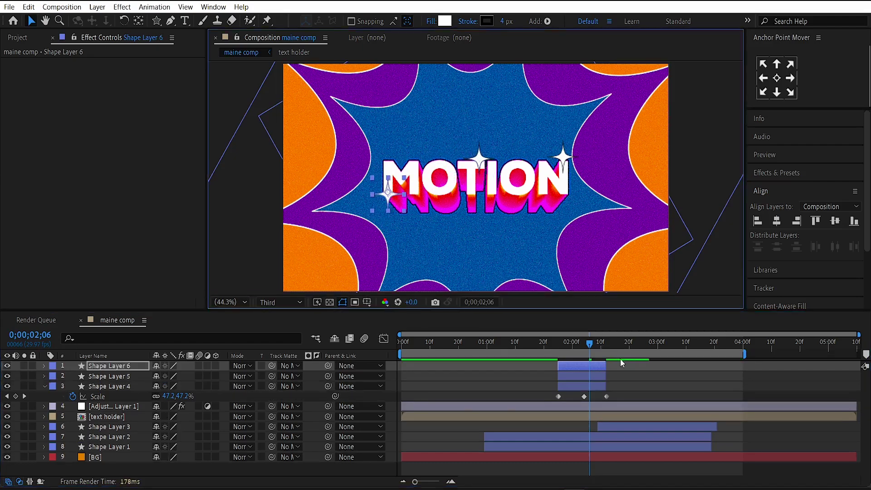
Delay the new sparkle layers by a few frames and check them around 1;16
drag(574, 364, 593, 367)
click(533, 347)
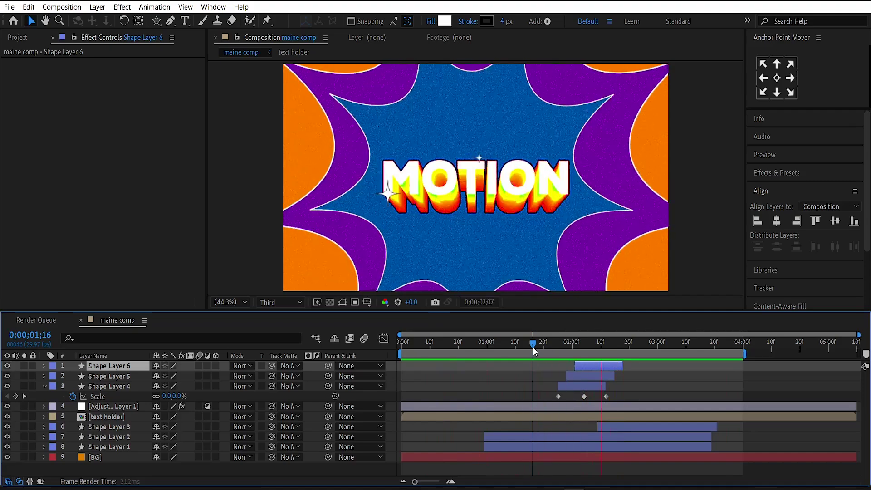
key(Page_Up)
Move all three sparkle layers below Adjustment Layer 1 and preview from near the start
shift+click(105, 388)
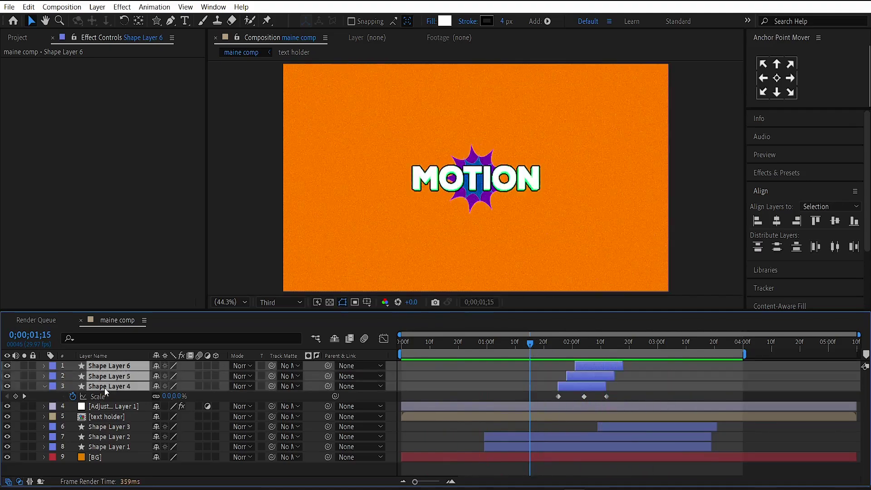
drag(121, 396, 122, 417)
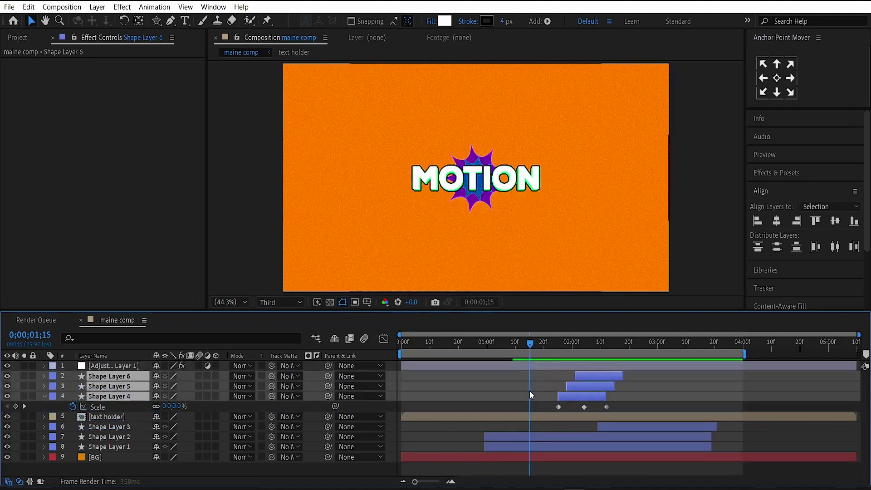
click(409, 345)
key(space)
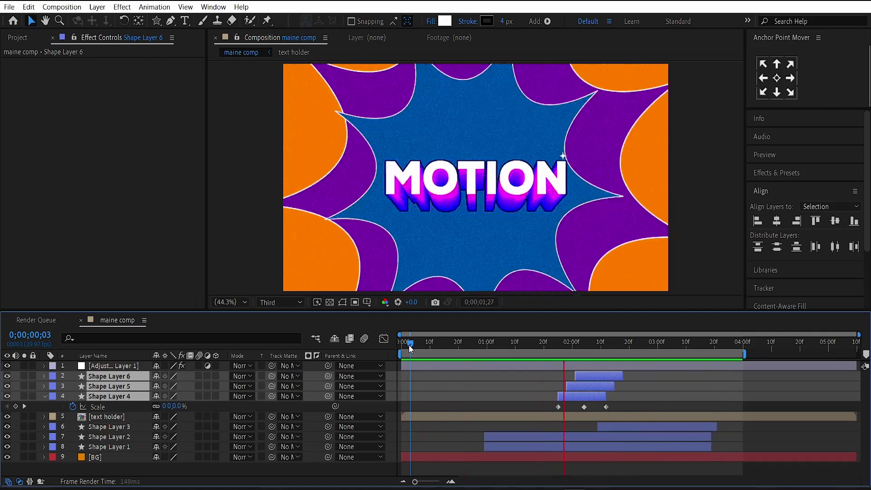
Apply the Wiggle - position preset to Adjustment Layer 1 with a Wiggle Amount of 15
click(491, 364)
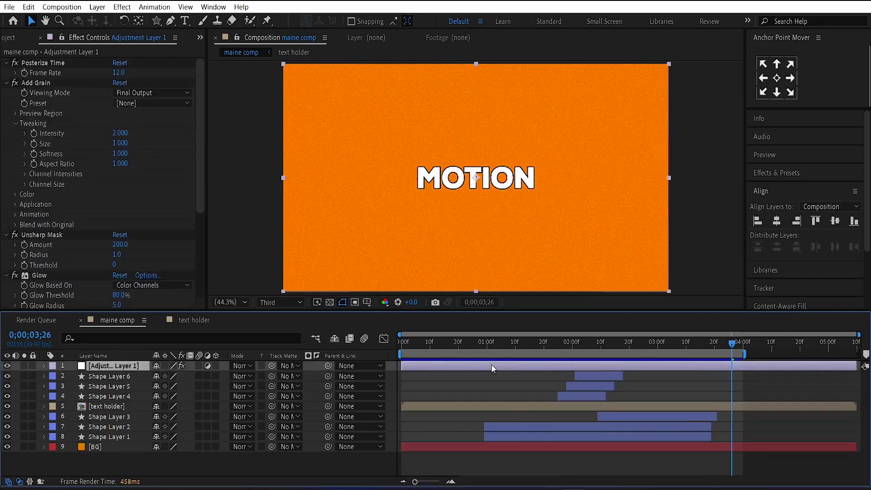
key(ctrl+space)
text(wiggl)
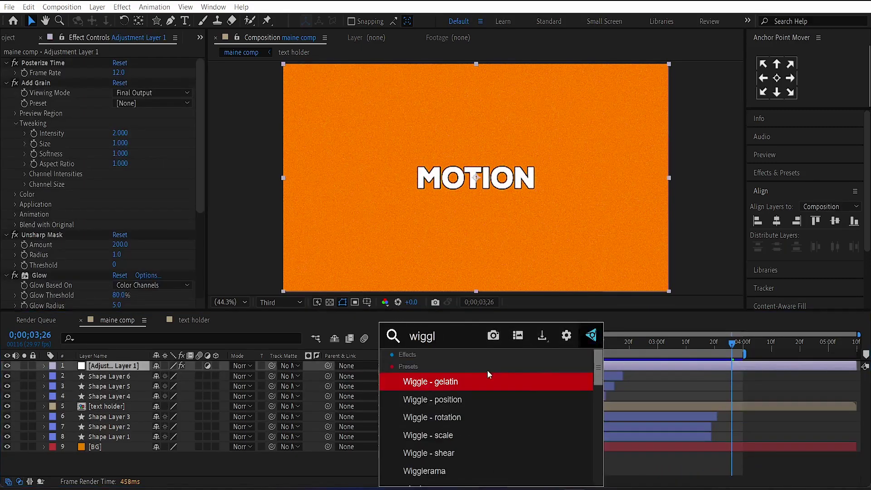
click(447, 399)
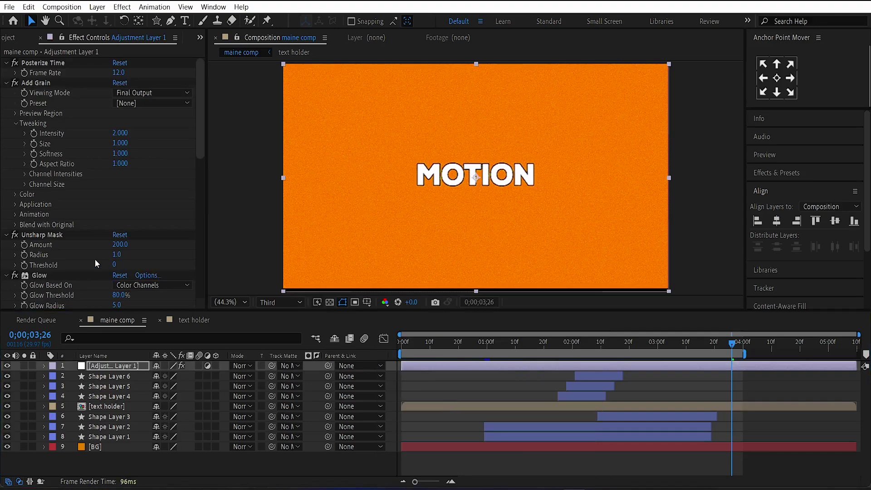
scroll(85, 252, down, 5)
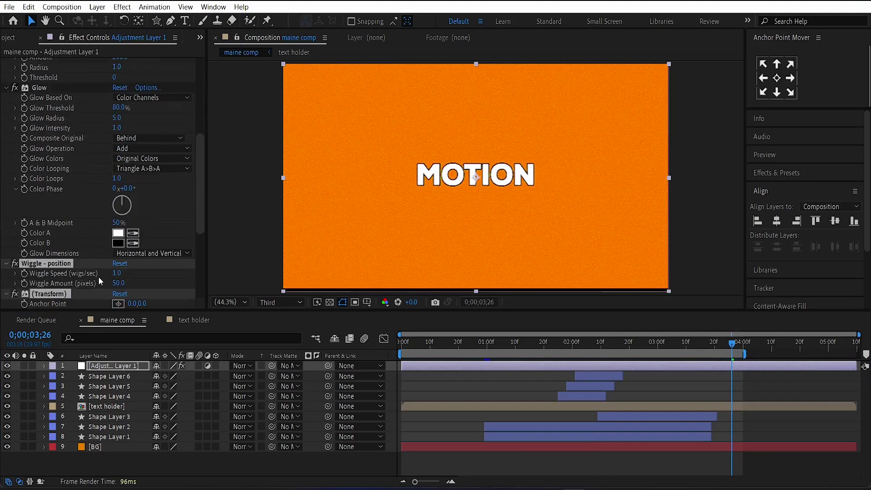
scroll(100, 280, down, 4)
click(115, 202)
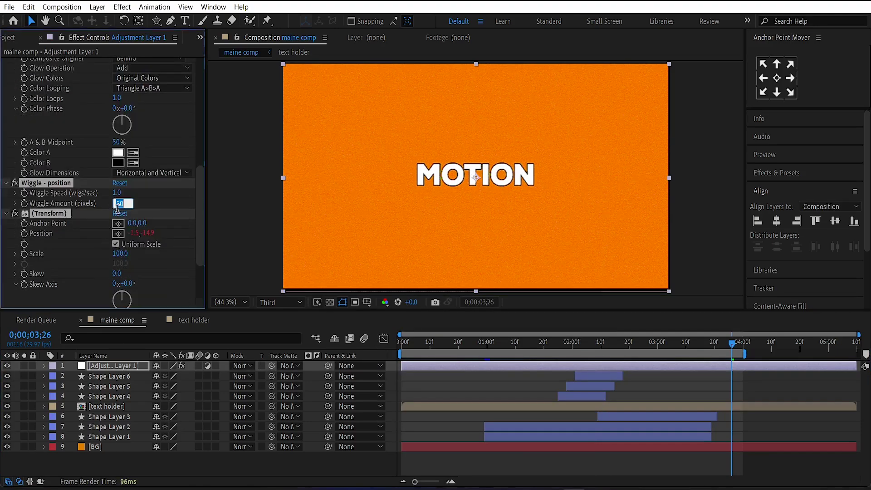
key(Return)
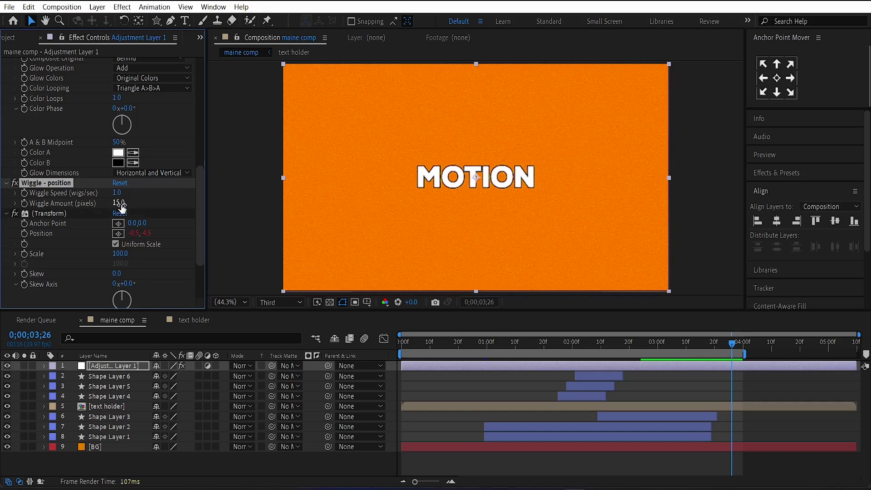
Scale the BG layer to 110% and preview the comp from the start
click(444, 442)
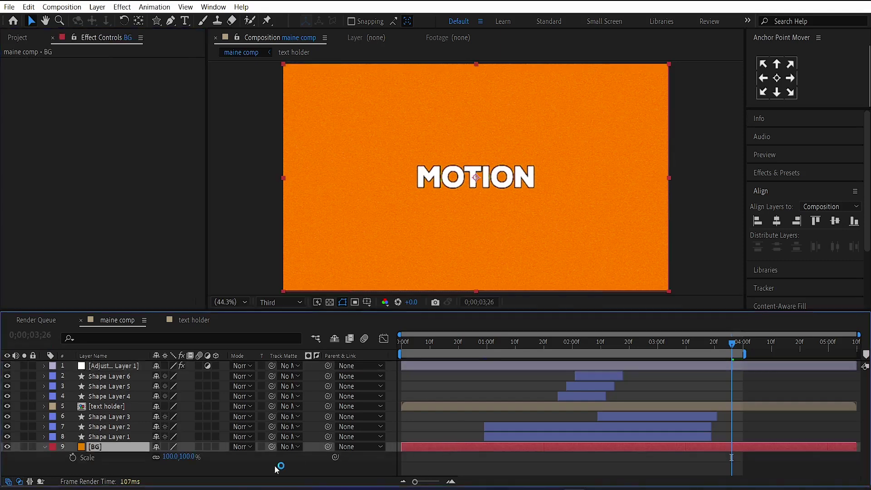
text(11)
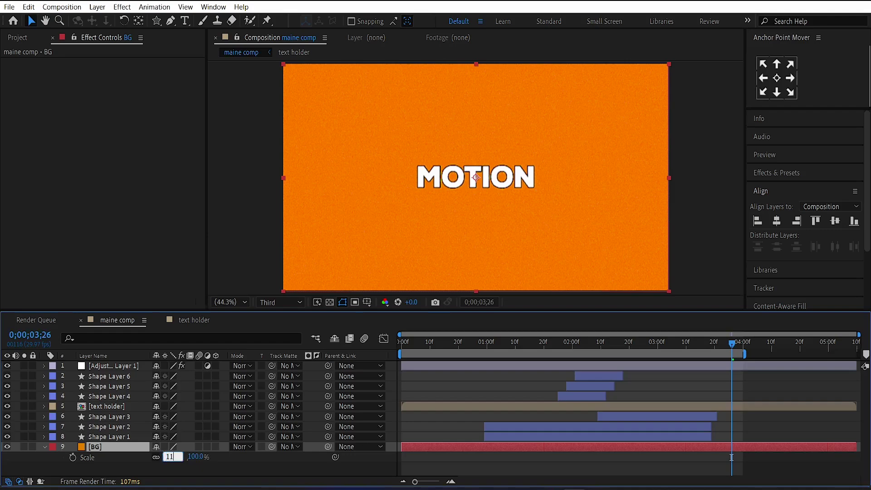
text(0)
key(Return)
click(428, 344)
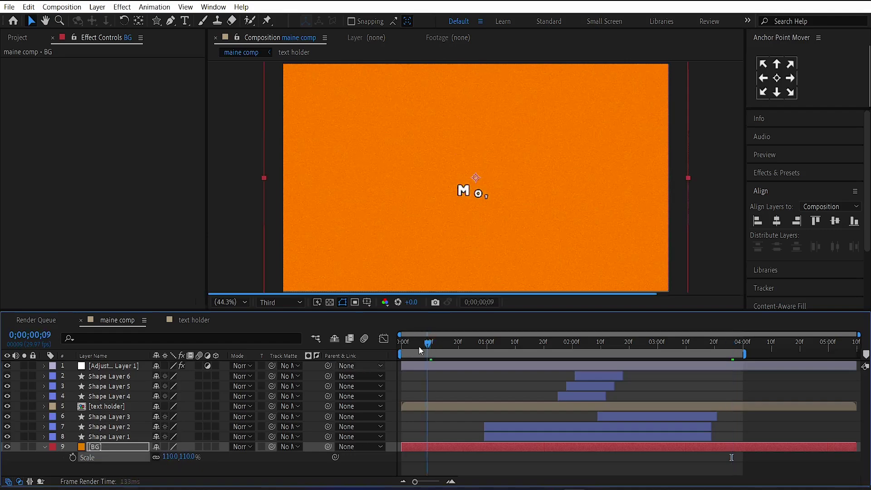
key(space)
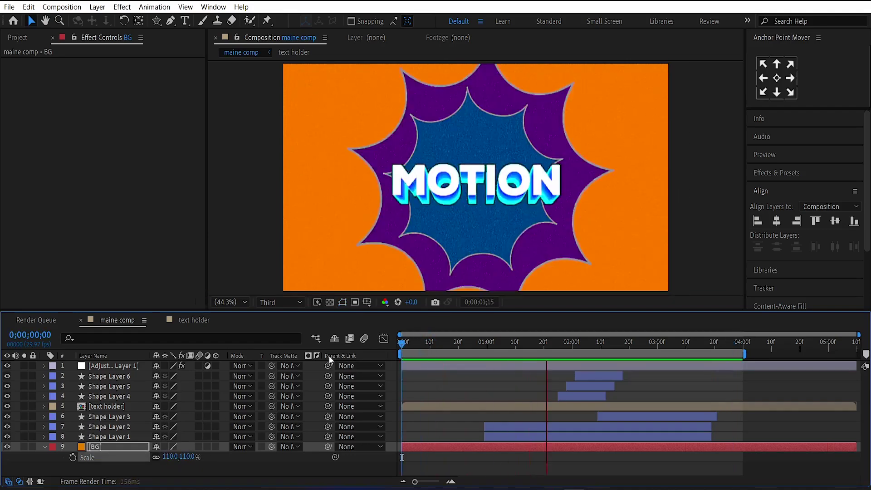